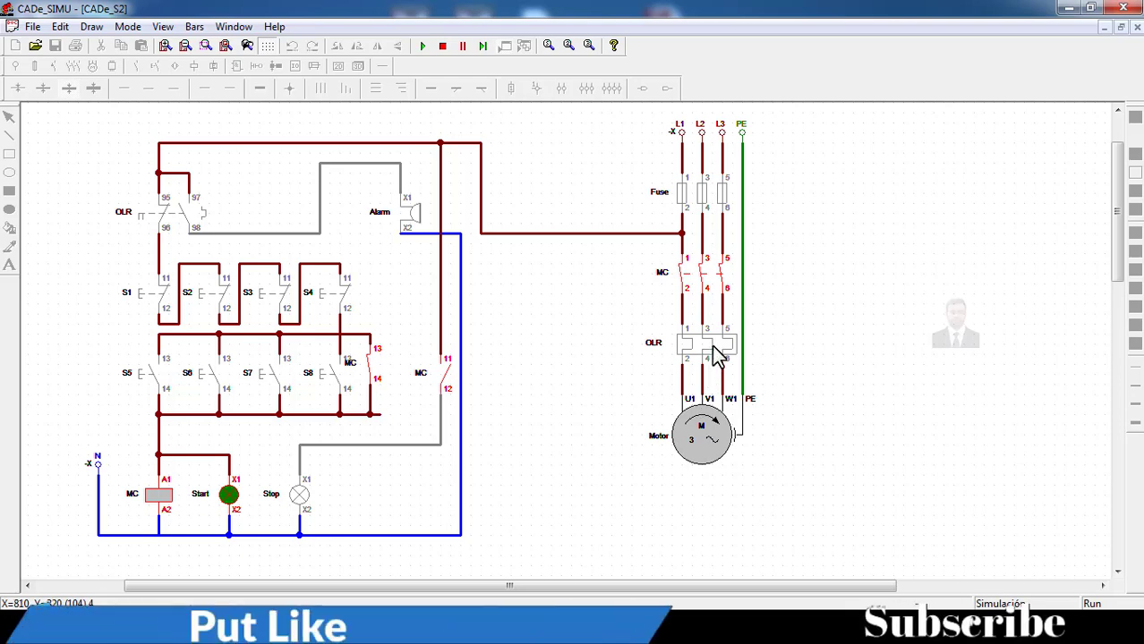
# Trip the OLR overload relay during simulation so the motor stops and the alarm sounds.
pyautogui.click(706, 349)
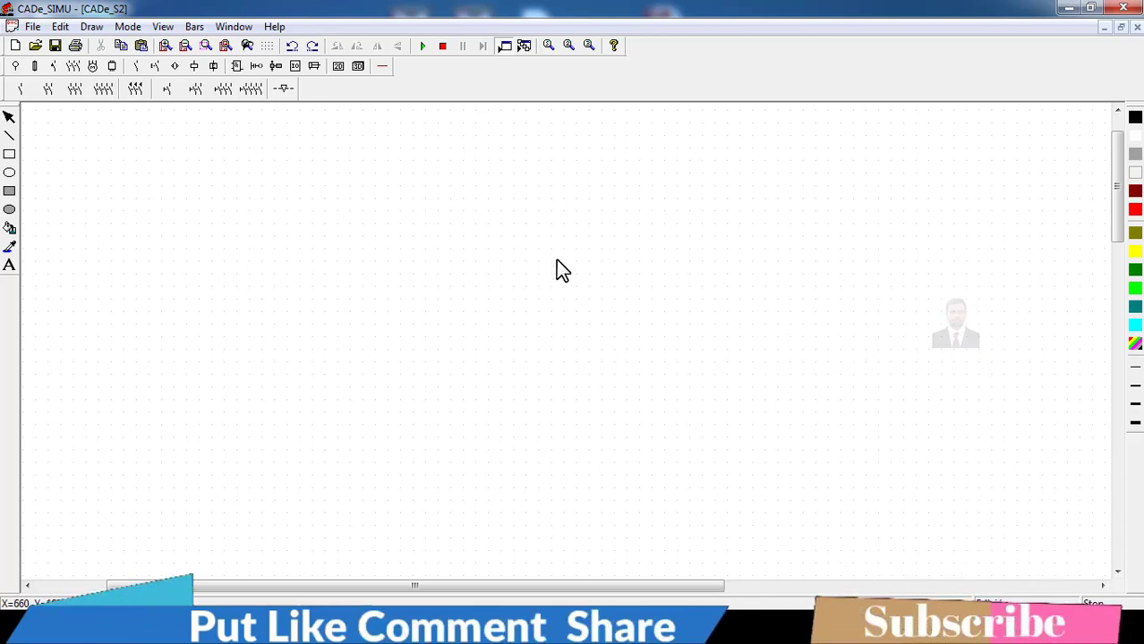
# Place the L1-L2-L3-PE supply terminals at the top right with three-pole fuses below.
pyautogui.click(14, 67)
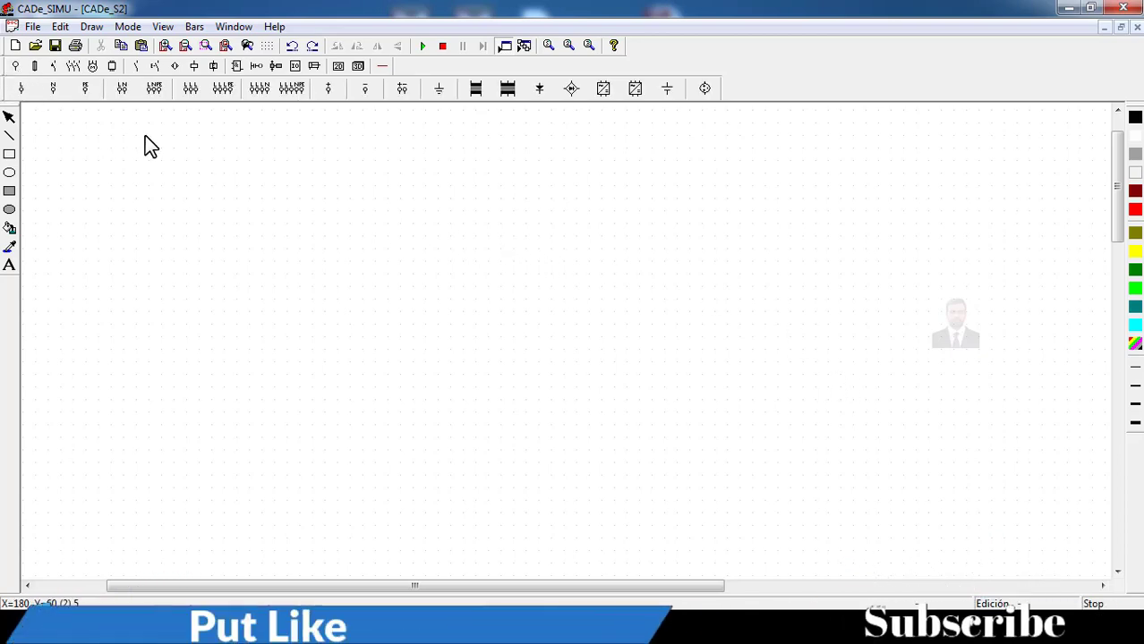
pyautogui.click(223, 88)
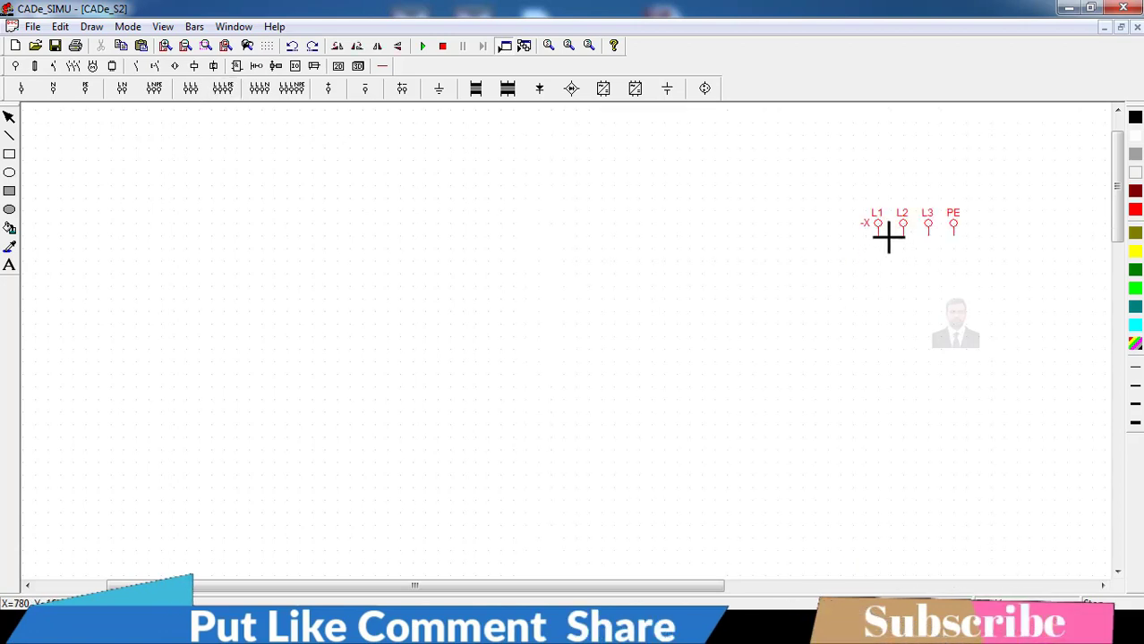
pyautogui.click(886, 202)
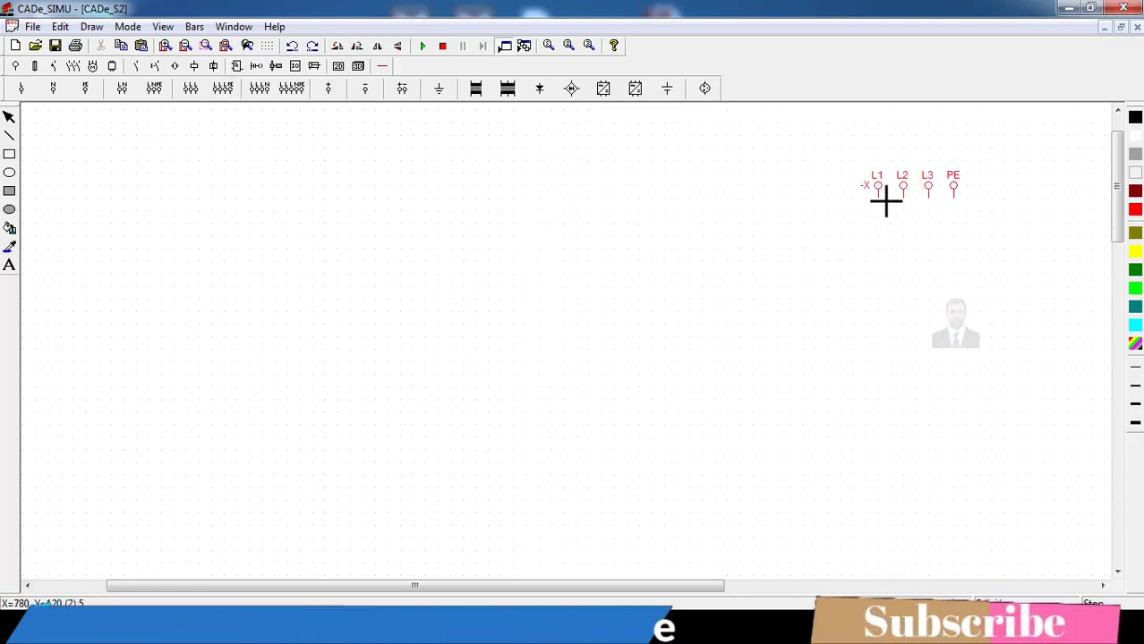
pyautogui.click(38, 66)
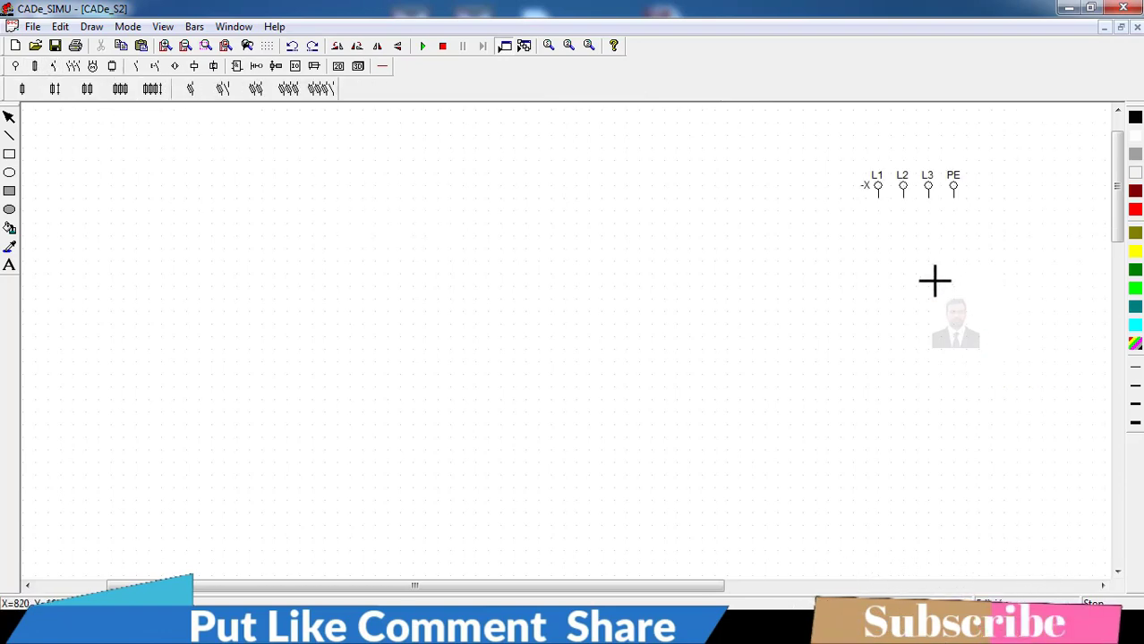
pyautogui.click(872, 252)
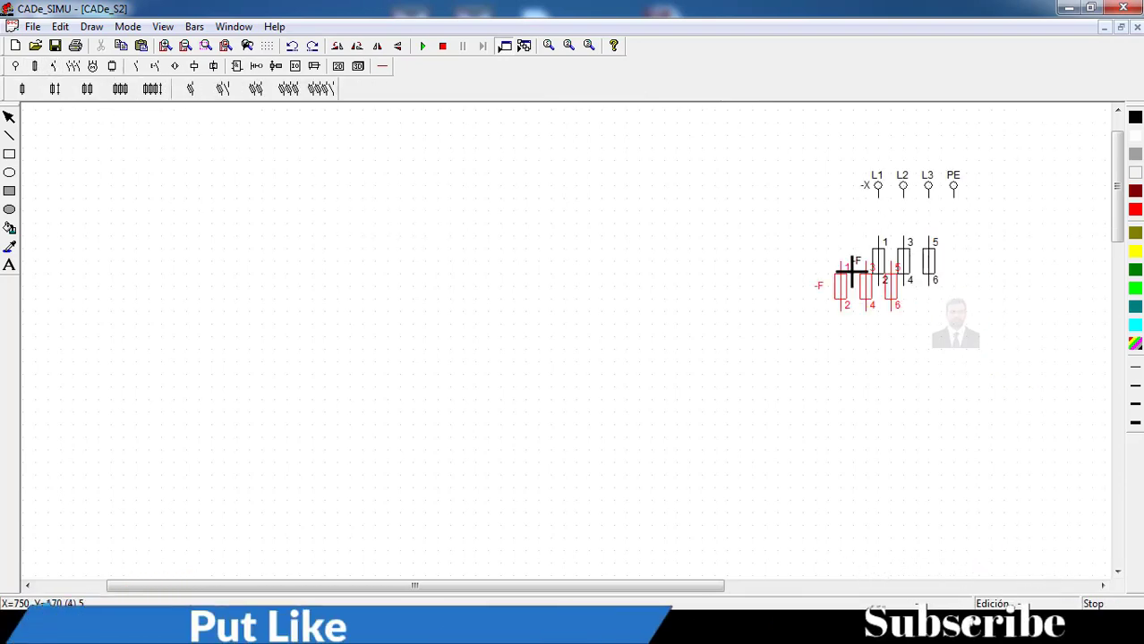
pyautogui.scroll(-2, 715, 249)
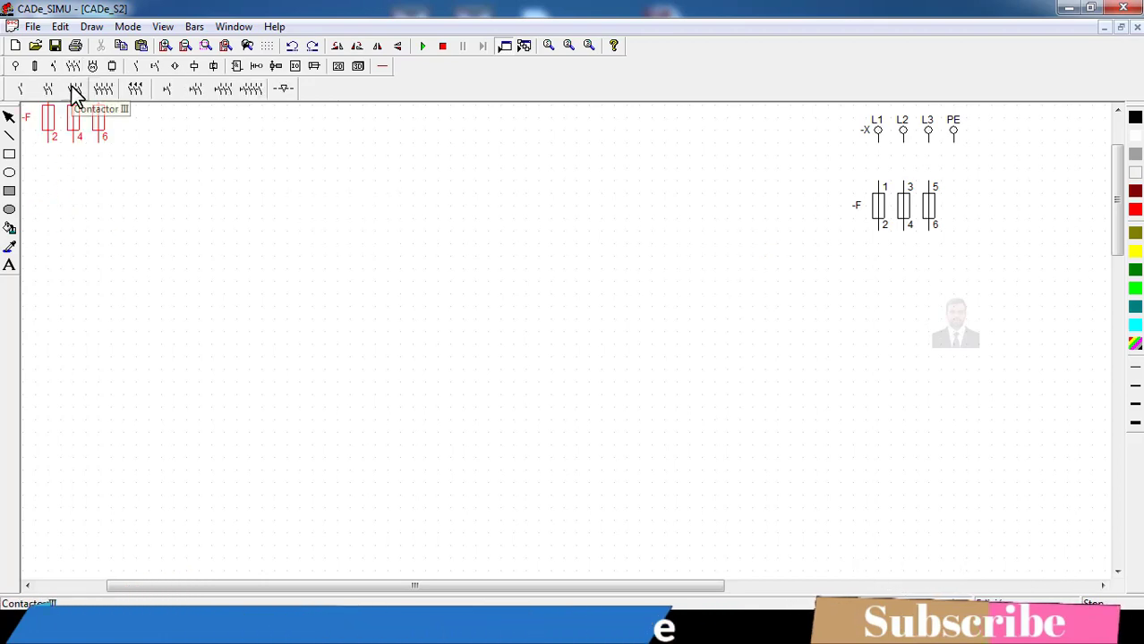
# Stack the three-pole contactor, thermal overload relay and three-phase motor below the fuses.
pyautogui.click(75, 90)
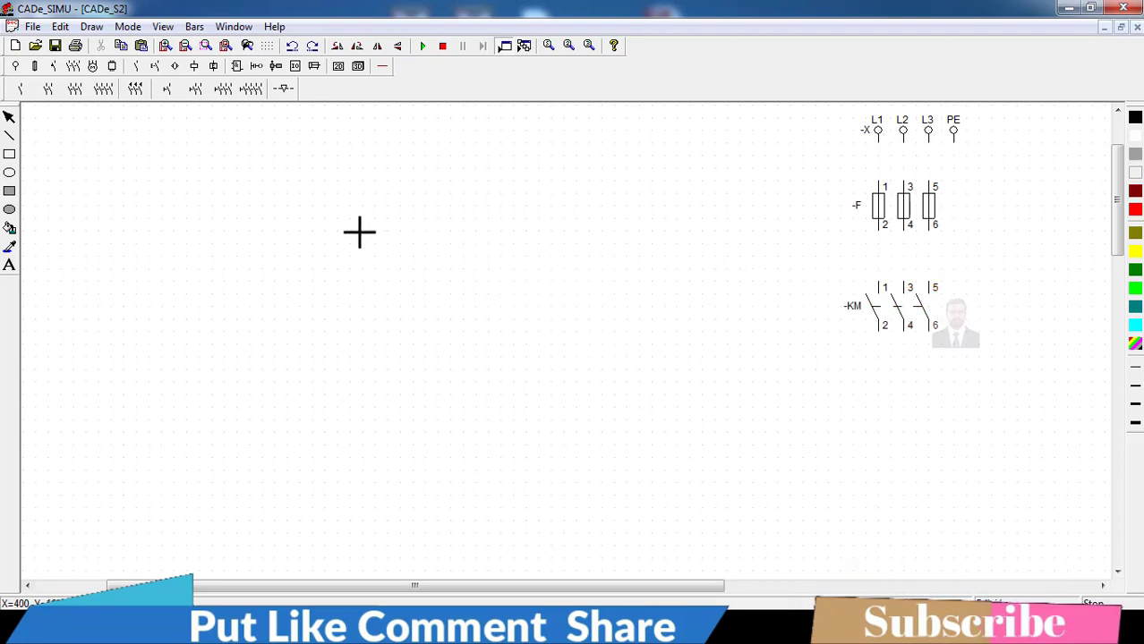
pyautogui.click(30, 68)
pyautogui.click(73, 67)
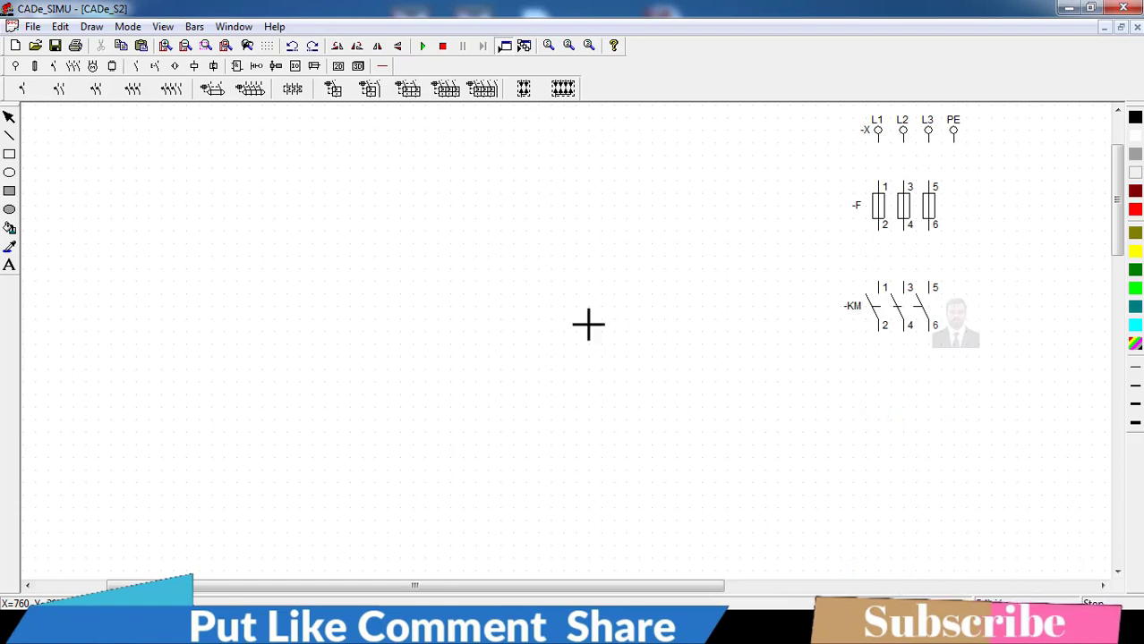
pyautogui.click(909, 393)
pyautogui.click(93, 66)
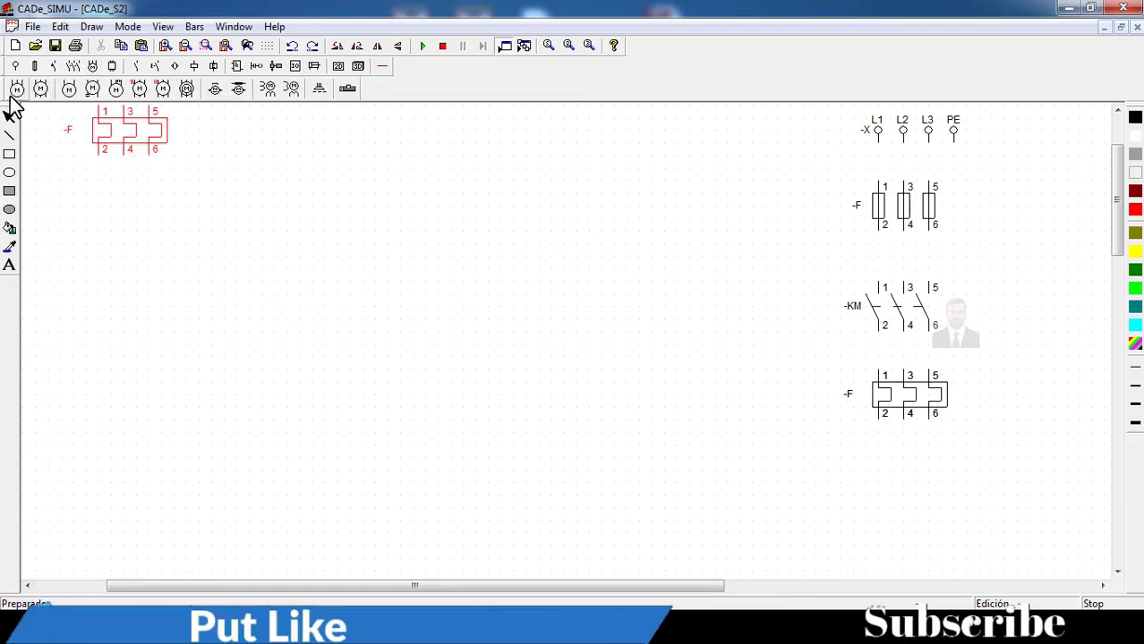
pyautogui.click(17, 88)
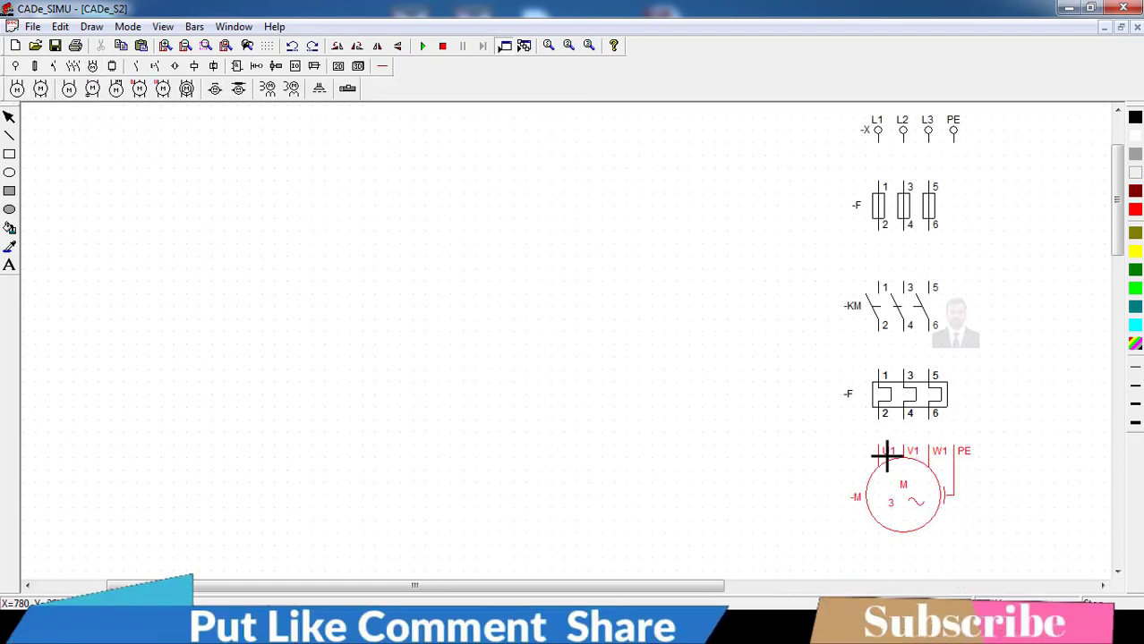
pyautogui.click(886, 469)
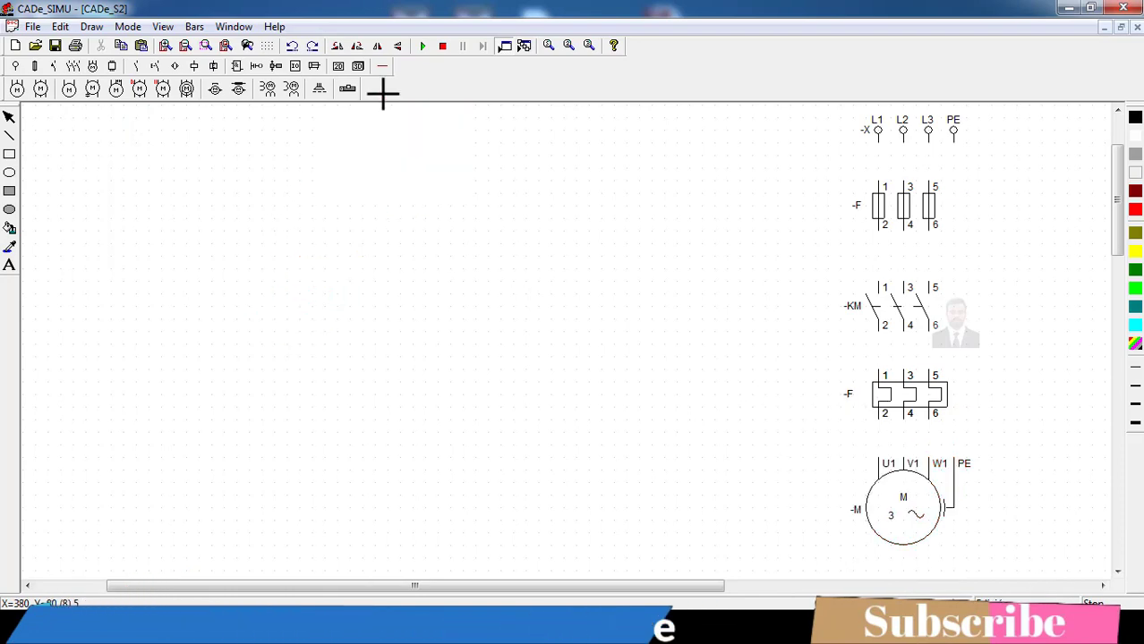
pyautogui.click(380, 66)
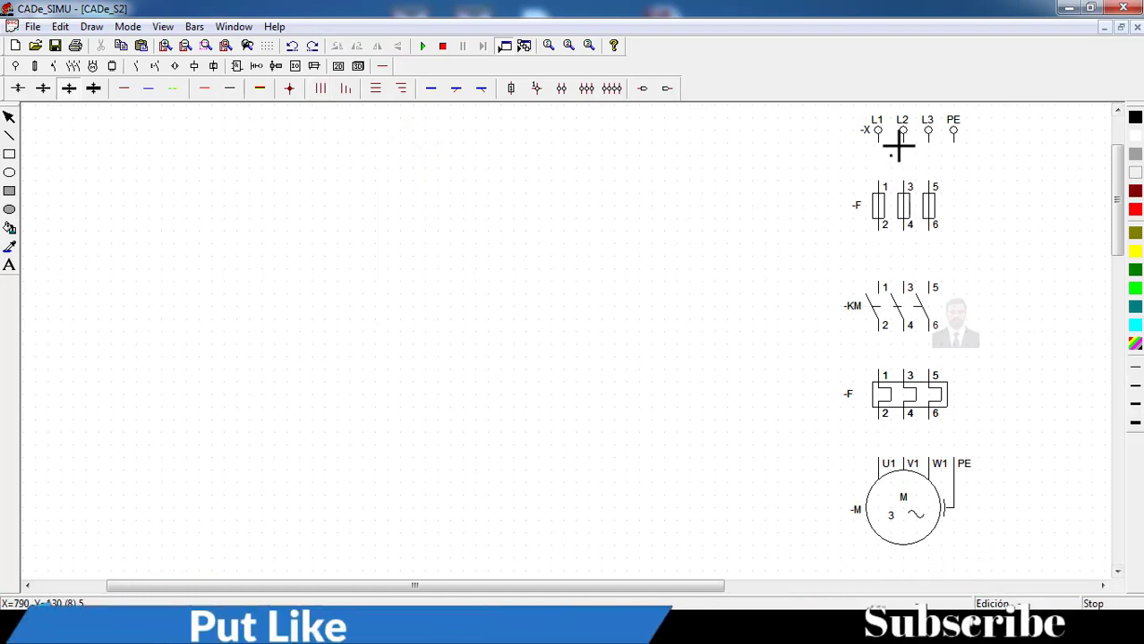
# Wire L1–L3 down through the fuses, contactor and relay to motor terminals U1, V1, W1.
pyautogui.moveTo(884, 154); pyautogui.dragTo(887, 179)
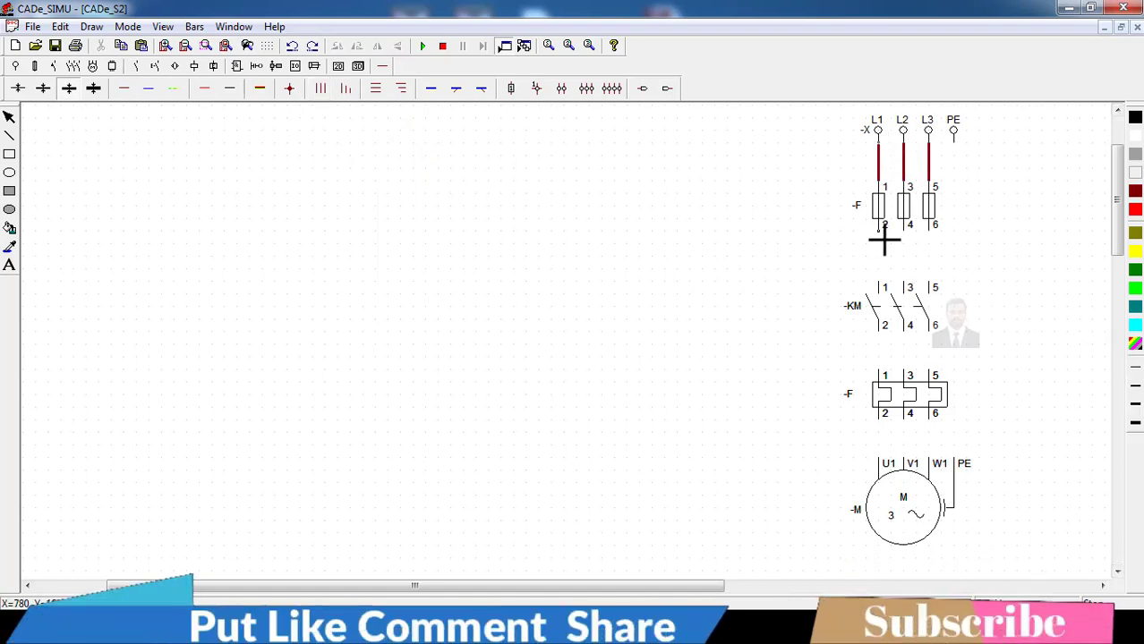
pyautogui.moveTo(884, 268); pyautogui.dragTo(883, 282)
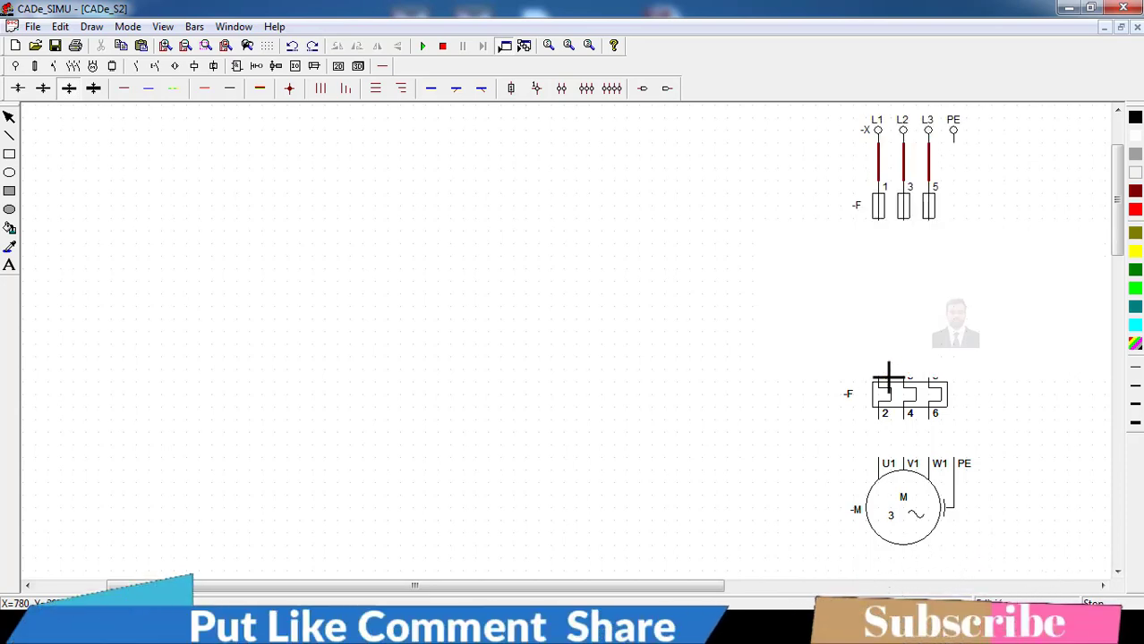
pyautogui.moveTo(882, 419); pyautogui.dragTo(885, 452)
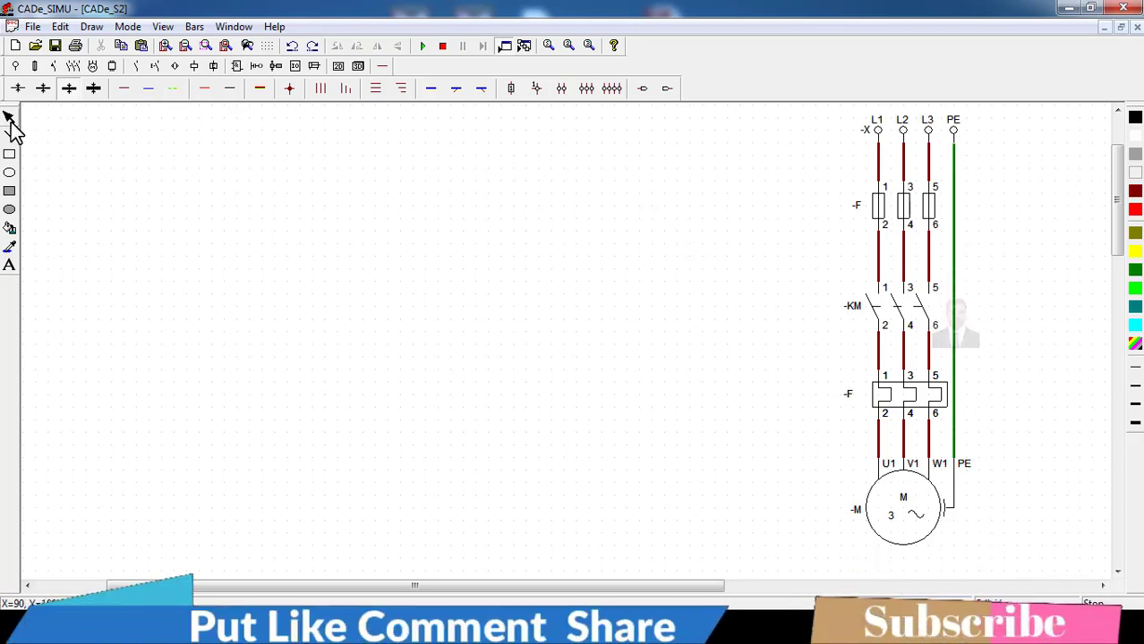
# Rename the fuses to Fuse and the contactor from -KM to MC.
pyautogui.doubleClick(884, 209)
pyautogui.write('Fus')
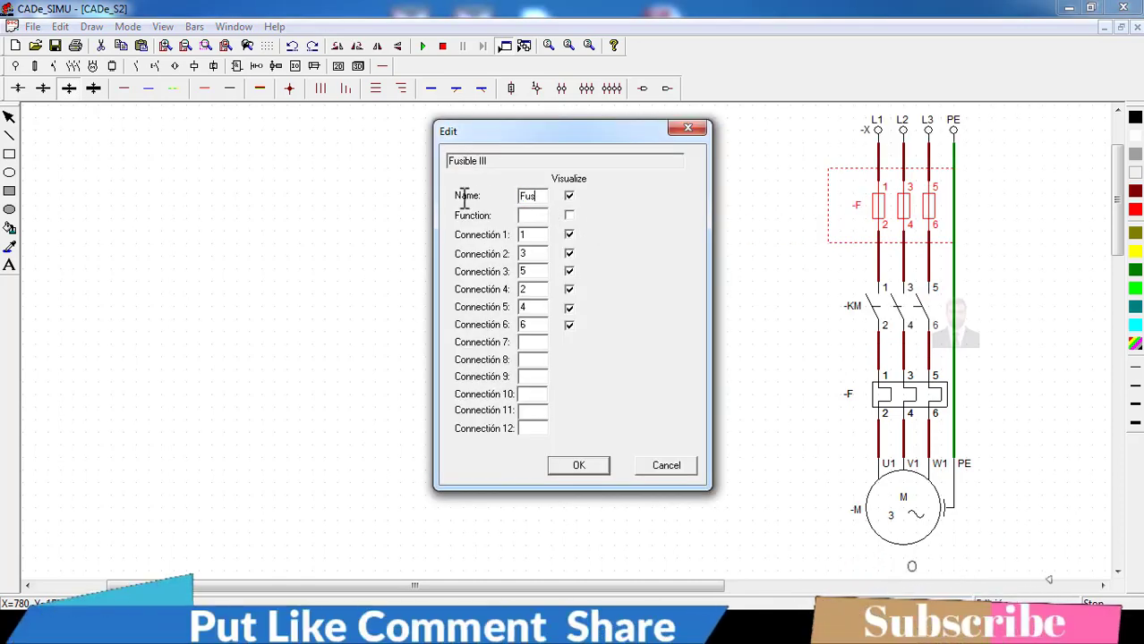
pyautogui.write('e')
pyautogui.press('Return')
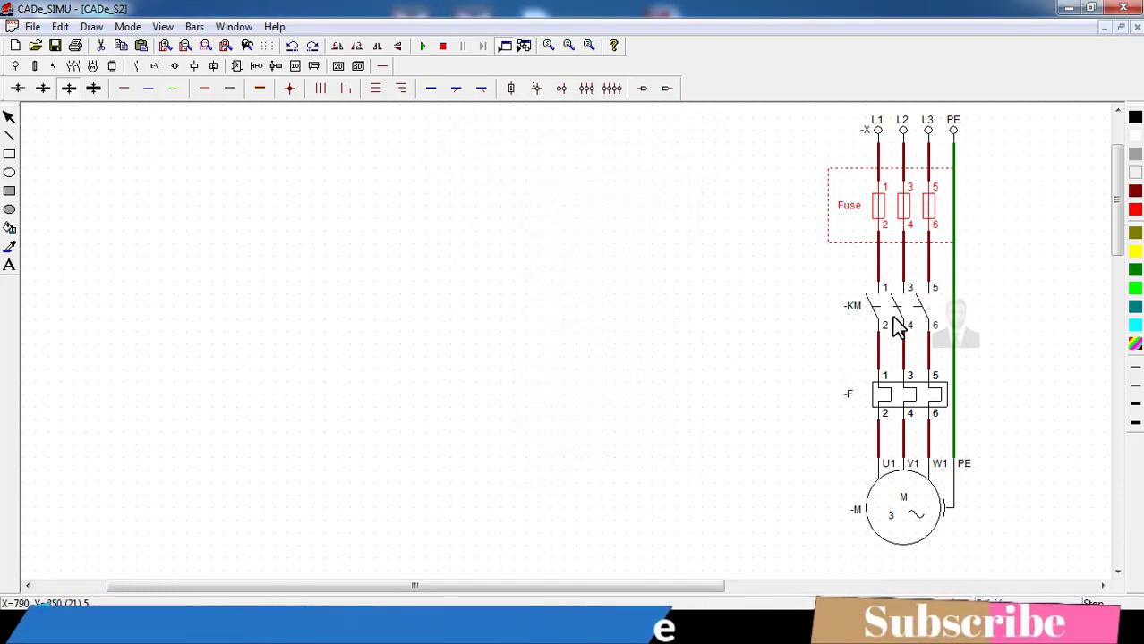
pyautogui.doubleClick(886, 318)
pyautogui.moveTo(541, 195); pyautogui.dragTo(449, 196)
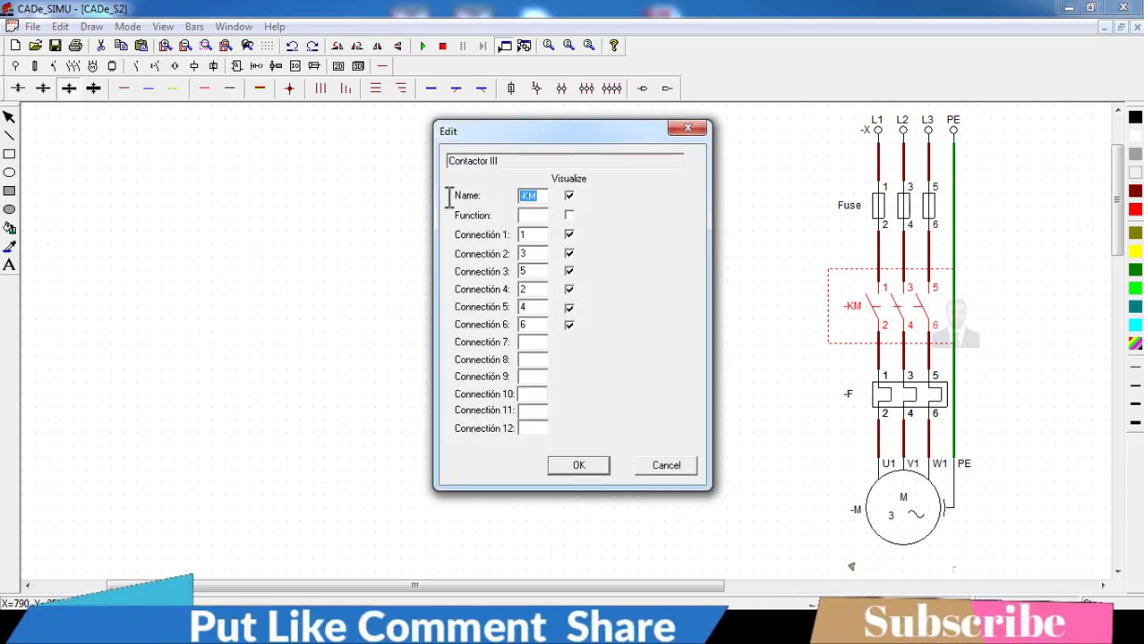
pyautogui.write('MC')
pyautogui.press('Return')
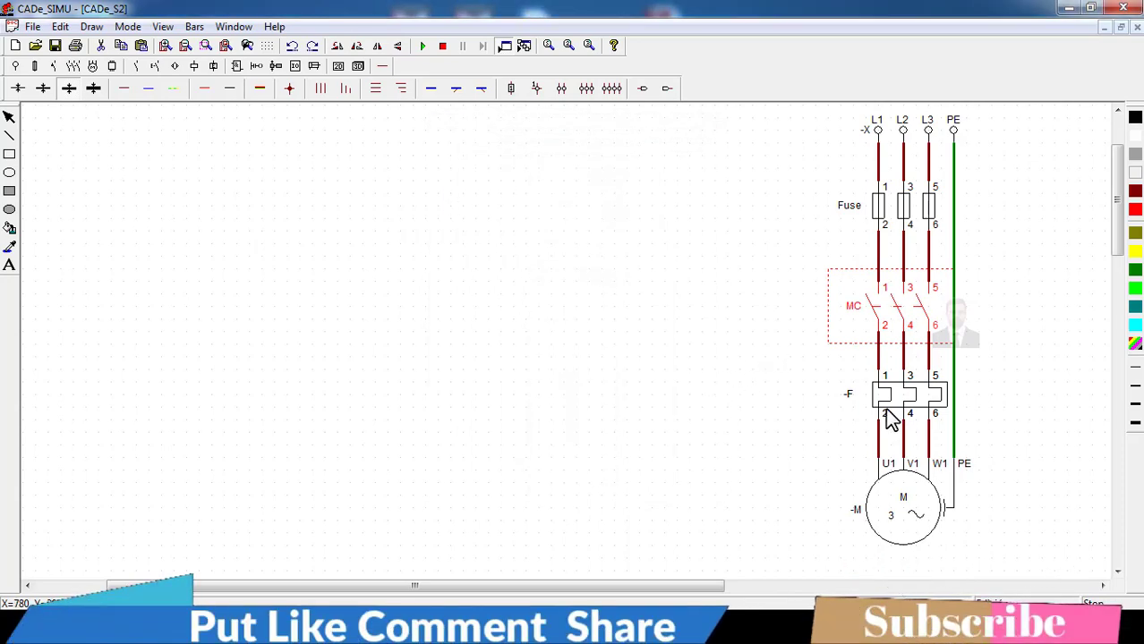
# Rename the thermal relay from -F to OLR and the motor from -M to Motor.
pyautogui.doubleClick(890, 419)
pyautogui.moveTo(528, 196); pyautogui.dragTo(459, 199)
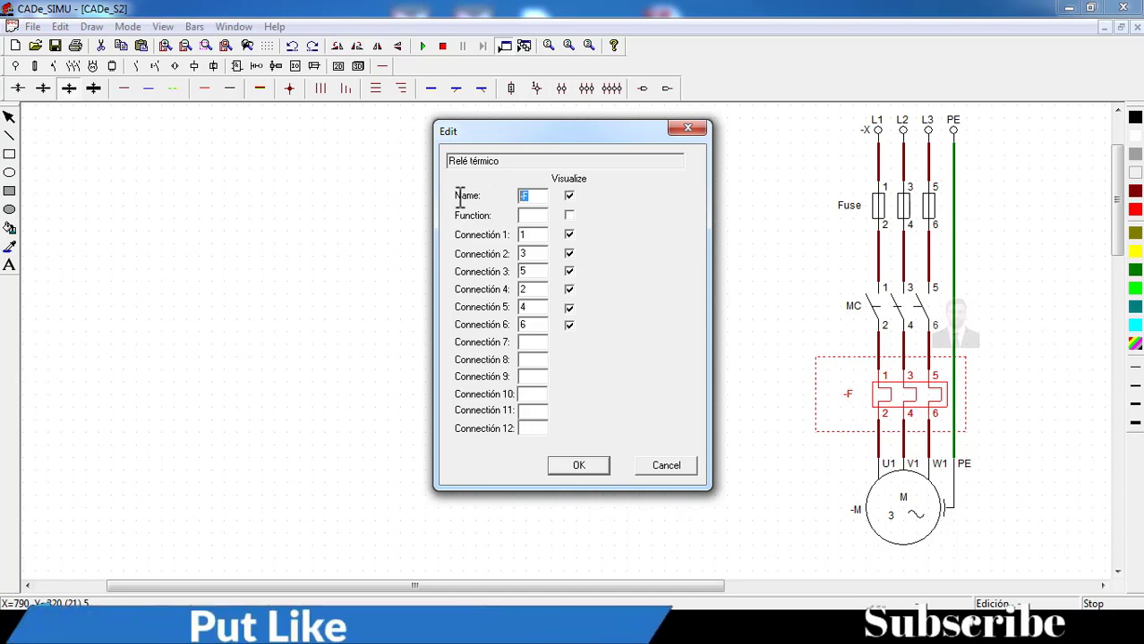
pyautogui.write('OLR')
pyautogui.press('Return')
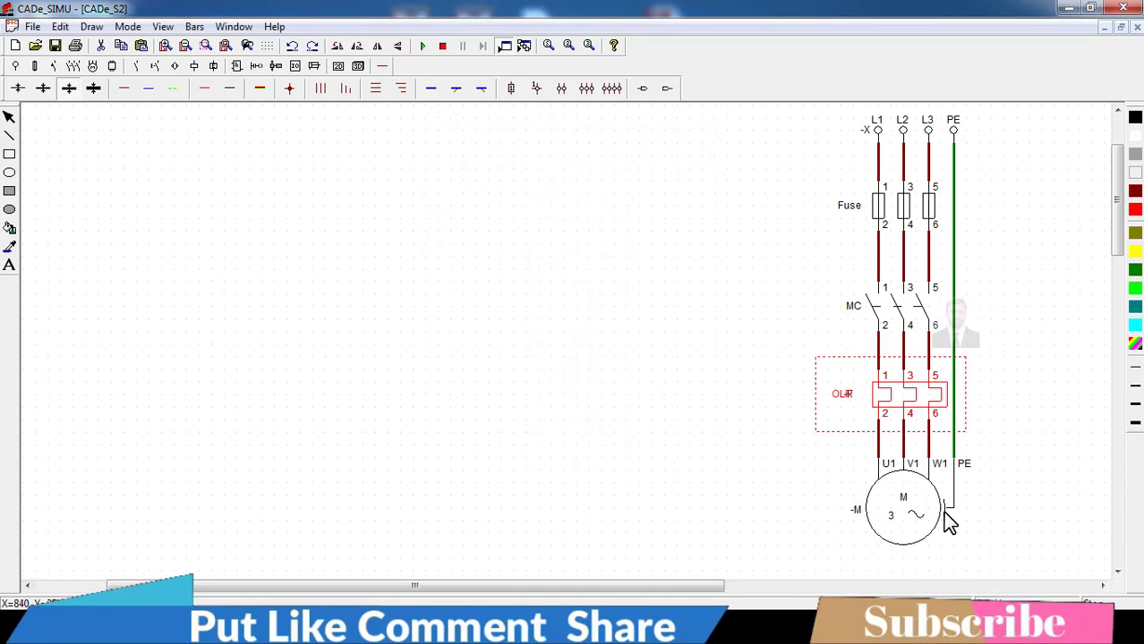
pyautogui.doubleClick(942, 511)
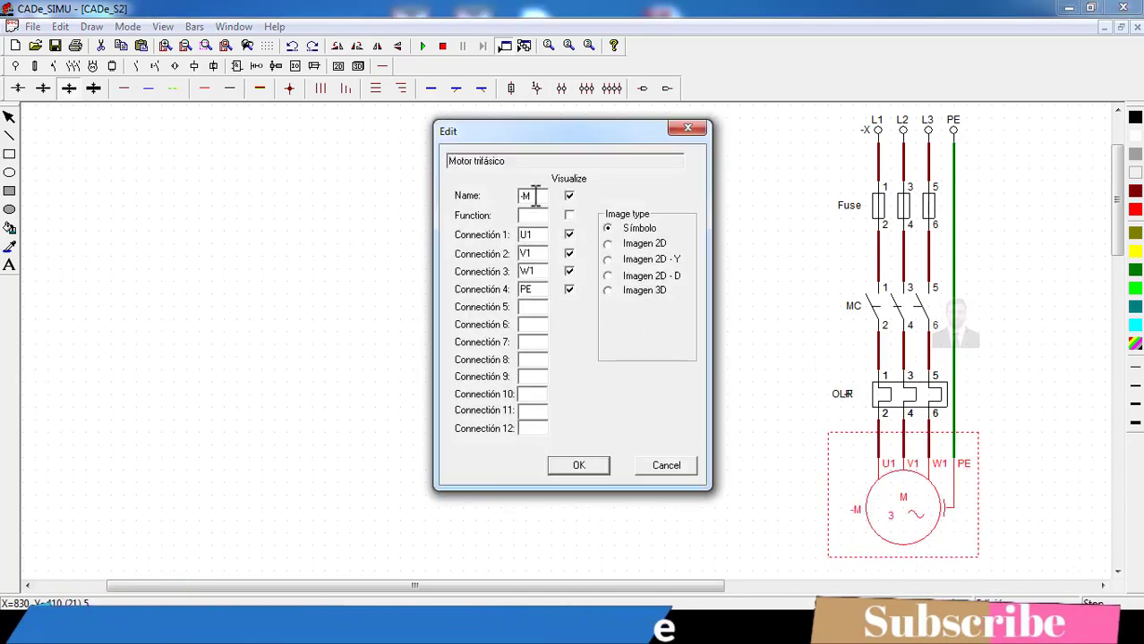
pyautogui.moveTo(528, 195); pyautogui.dragTo(451, 195)
pyautogui.write('Motor')
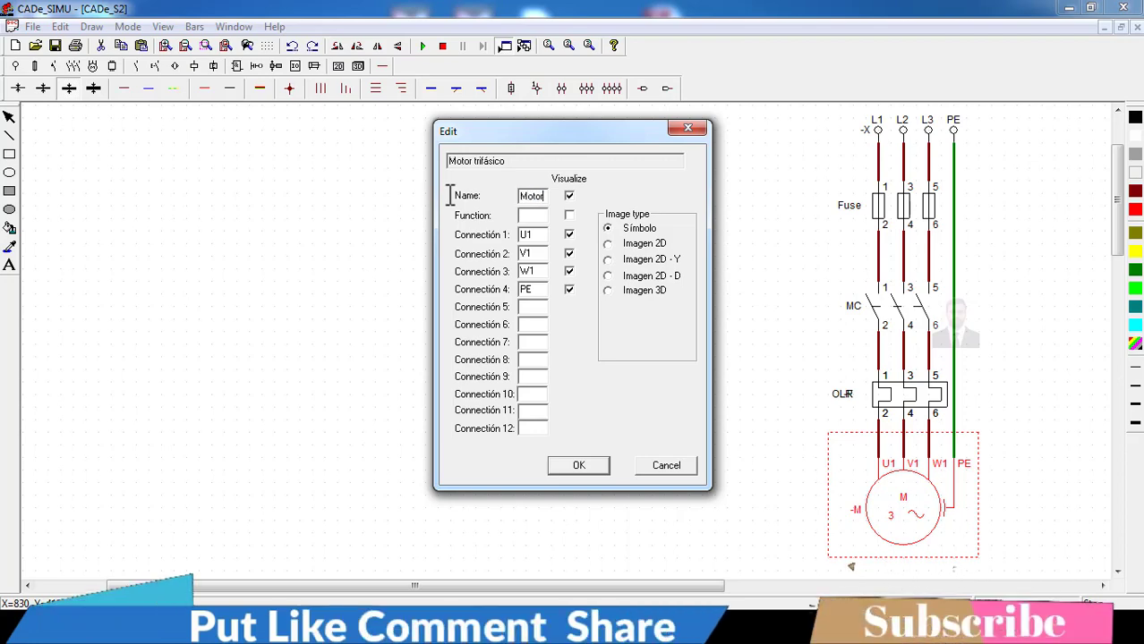
pyautogui.press('Return')
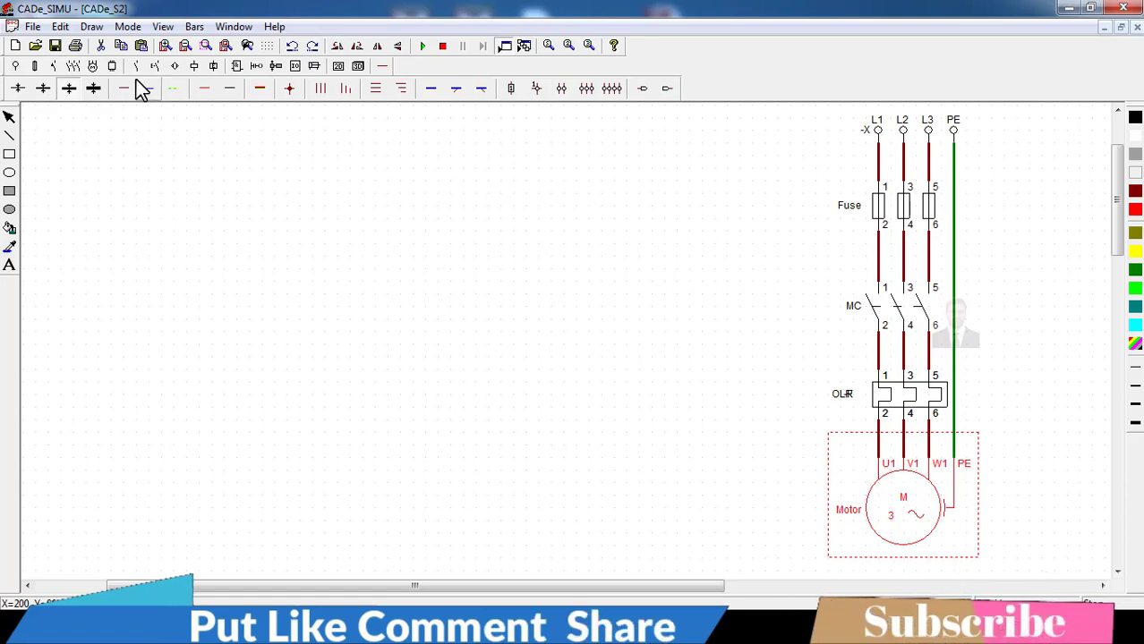
# Place a row of four normally-closed push-buttons left of the power circuit.
pyautogui.click(75, 67)
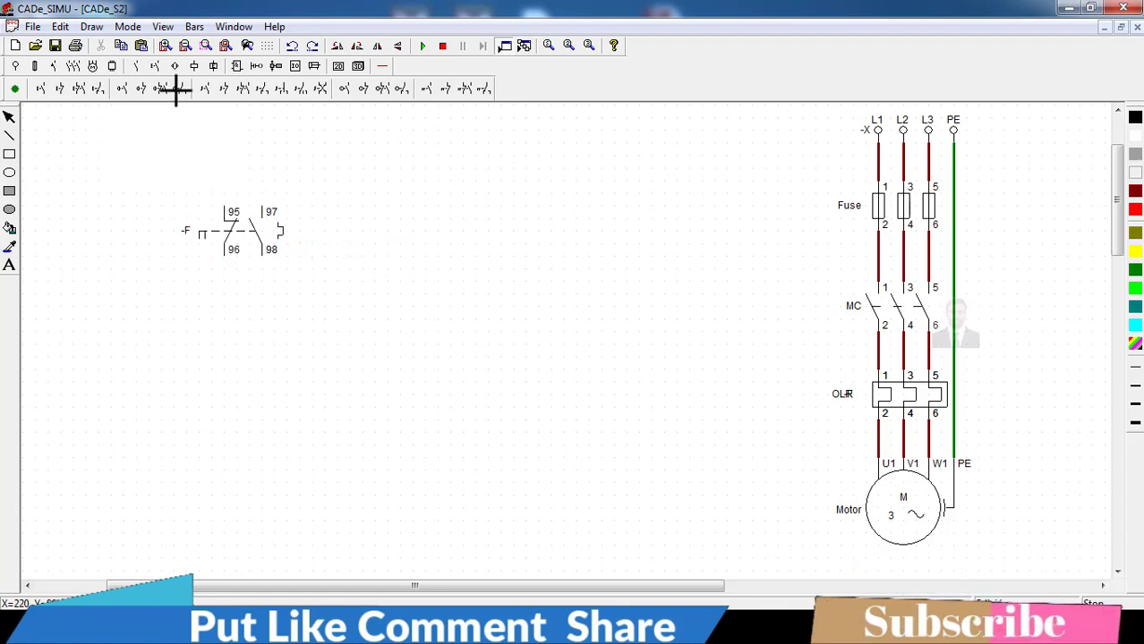
pyautogui.click(59, 90)
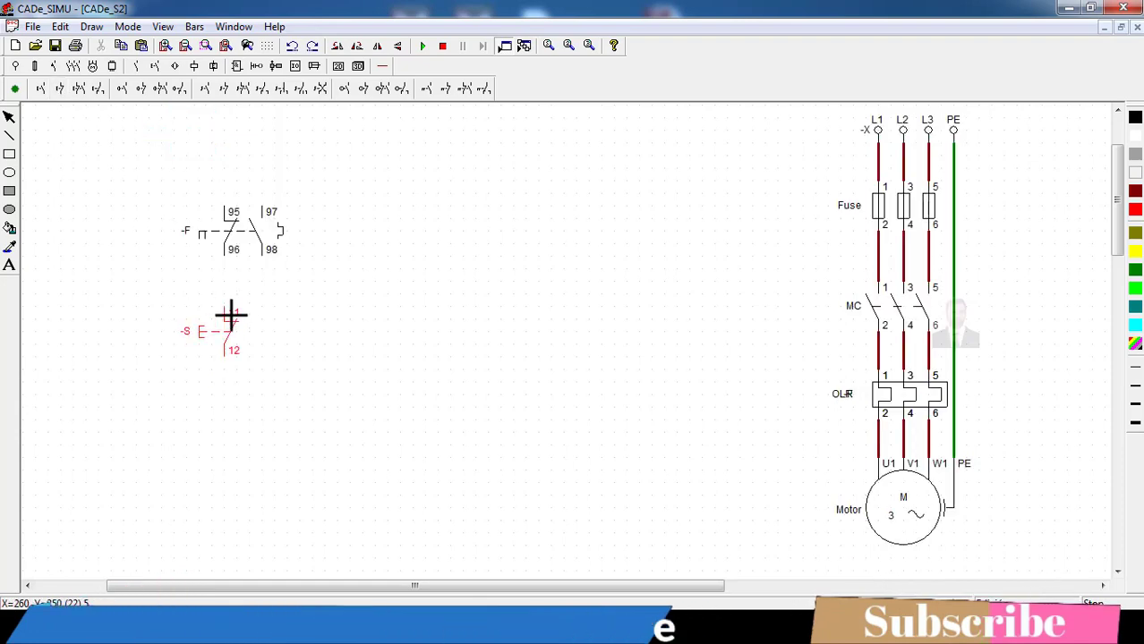
pyautogui.click(231, 309)
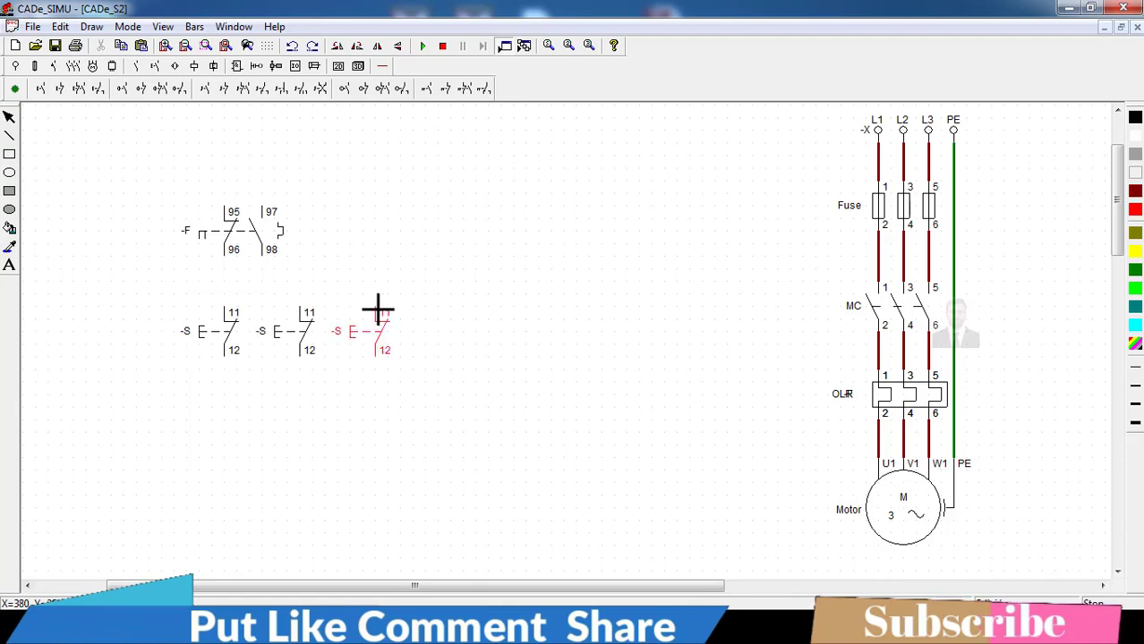
pyautogui.click(455, 314)
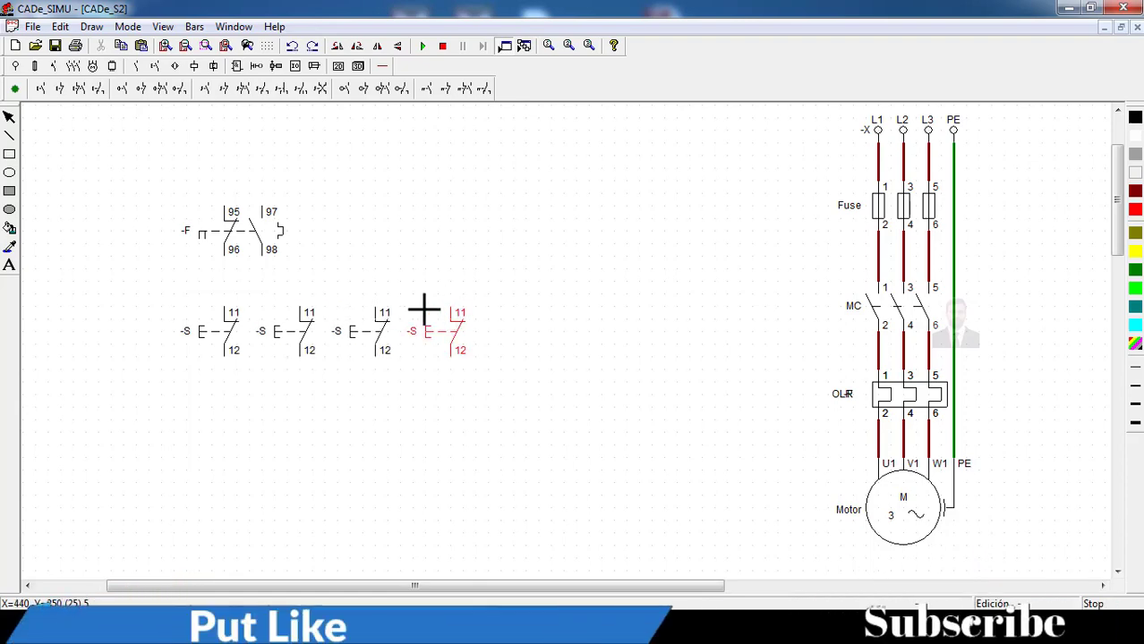
pyautogui.press('Escape')
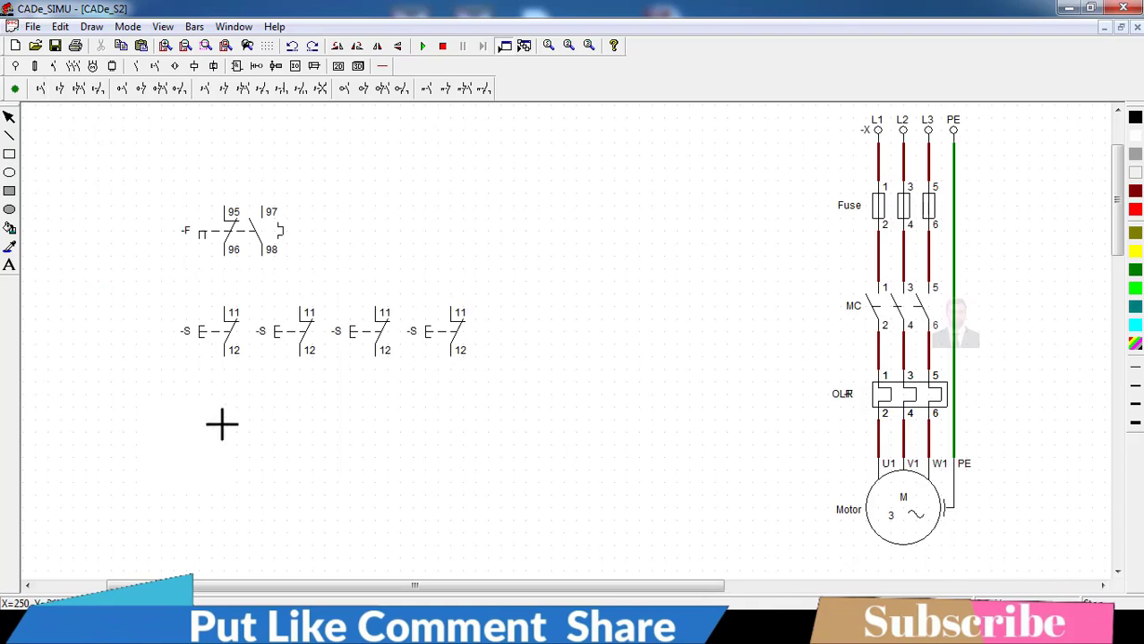
# Add a lower row of four normally-open push-buttons and a -K coil beneath them.
pyautogui.click(304, 414)
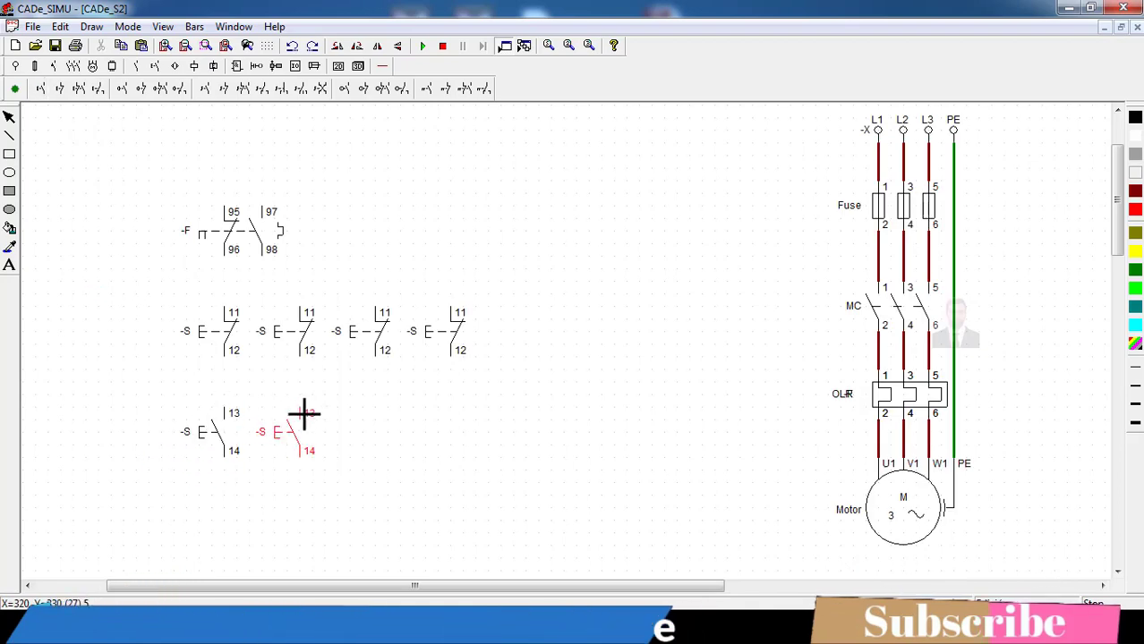
pyautogui.click(380, 412)
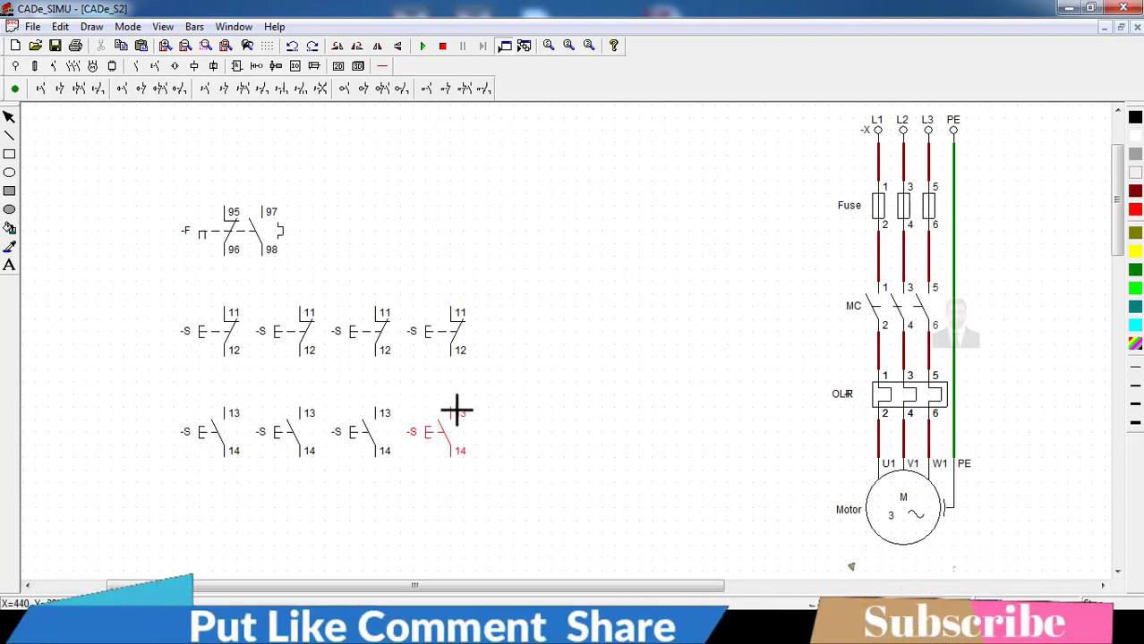
pyautogui.scroll(-3, 338, 340)
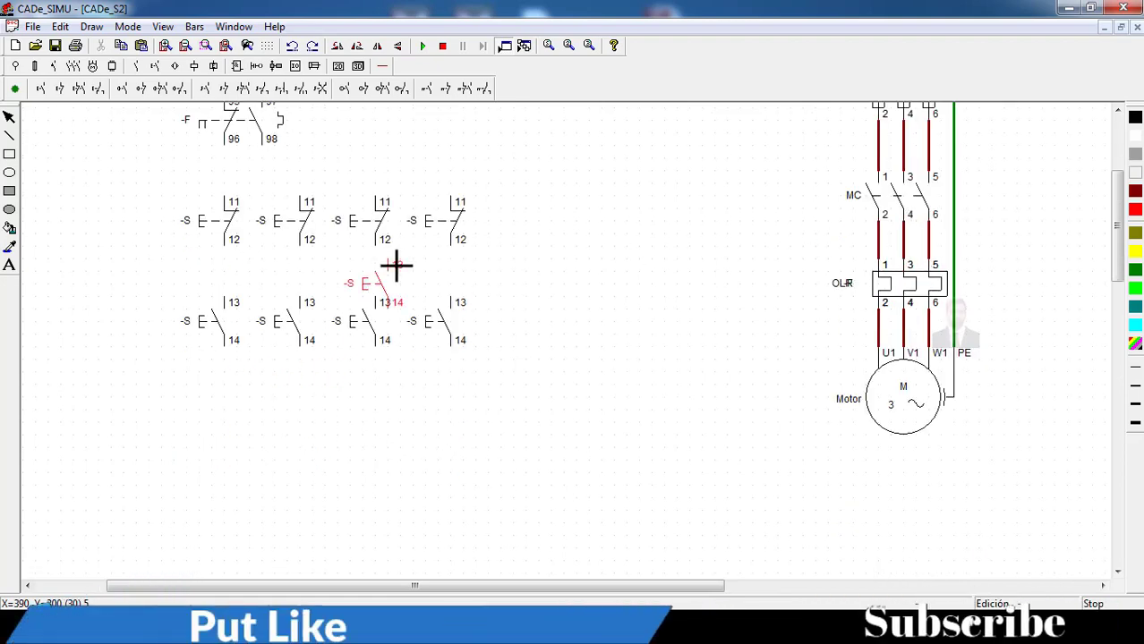
pyautogui.click(192, 68)
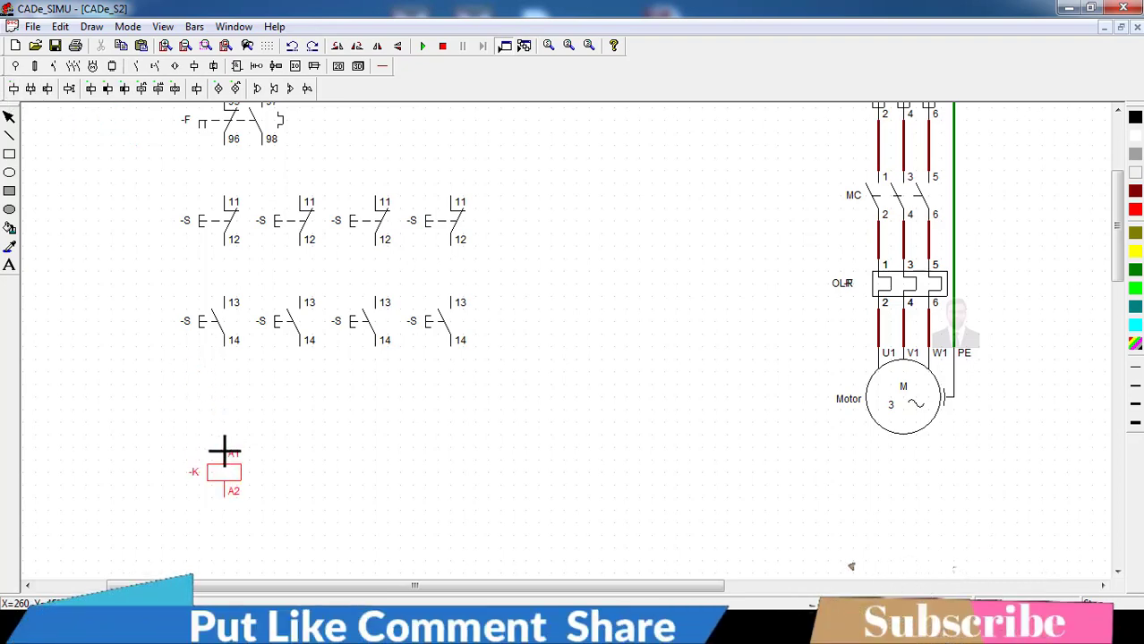
pyautogui.scroll(1, 289, 382)
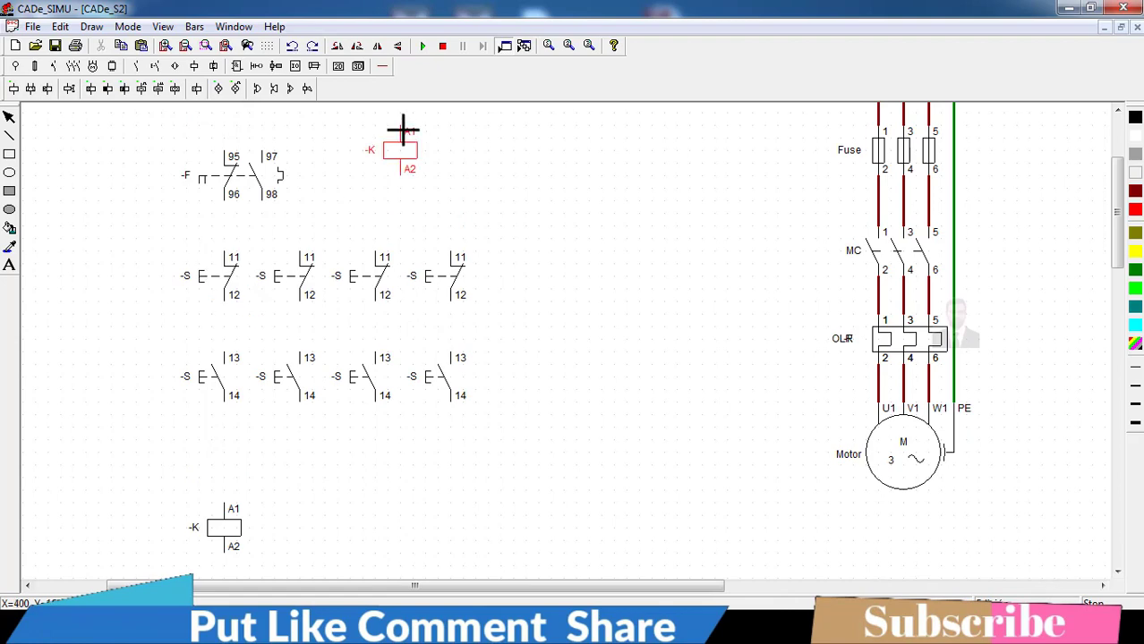
pyautogui.click(381, 67)
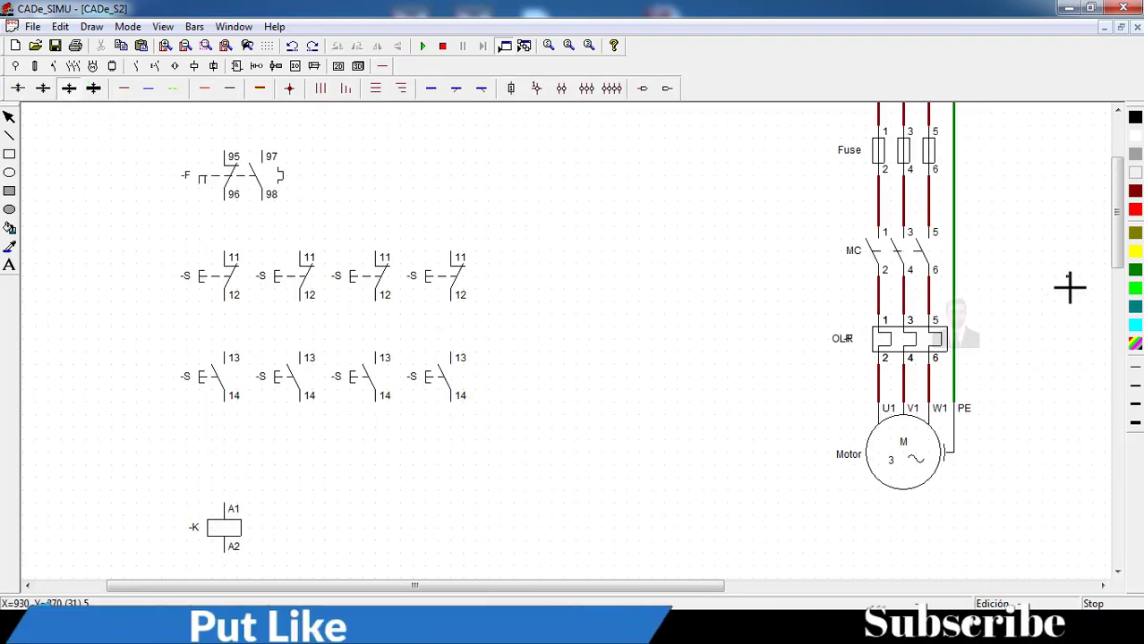
pyautogui.scroll(1, 871, 208)
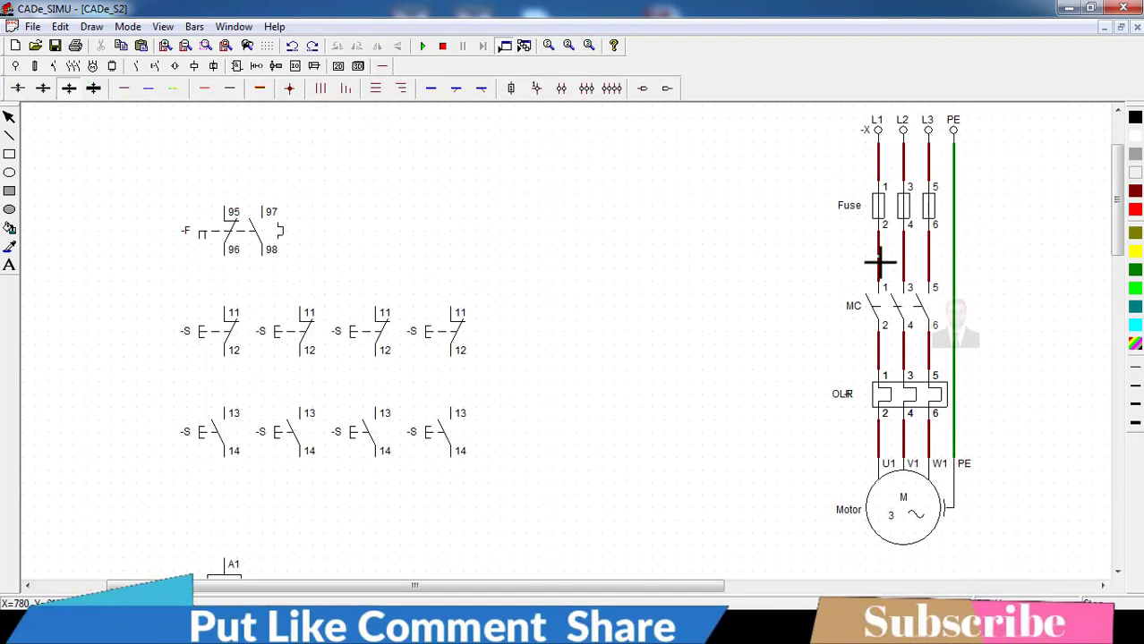
# Run a wire from L1 below the fuse up and across to -F contact terminal 95.
pyautogui.click(626, 262)
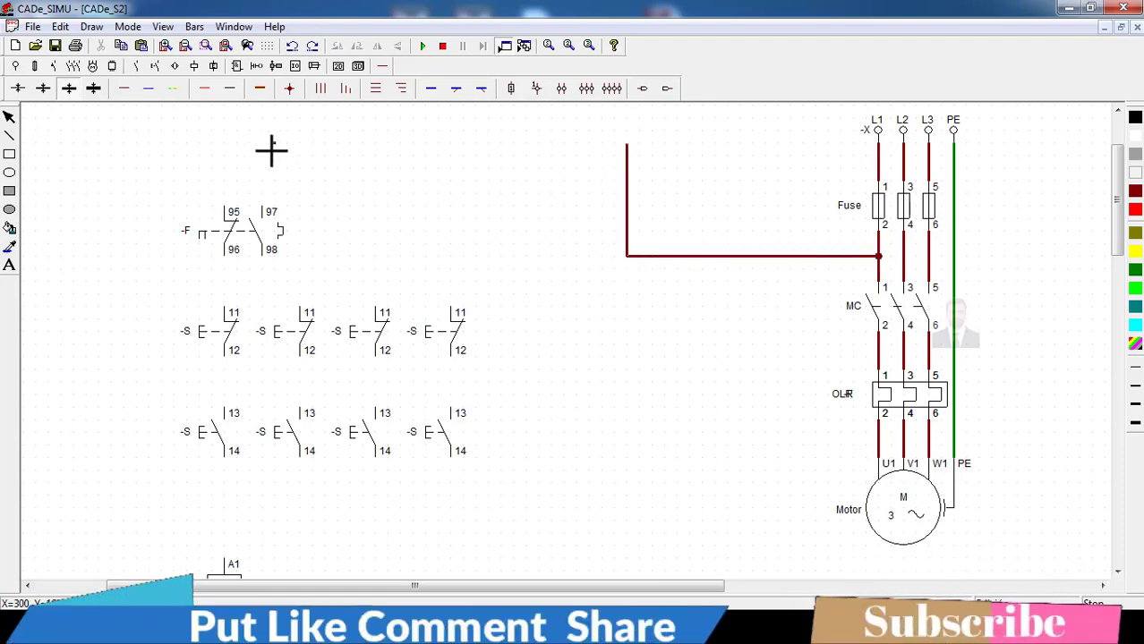
pyautogui.click(225, 144)
pyautogui.click(226, 205)
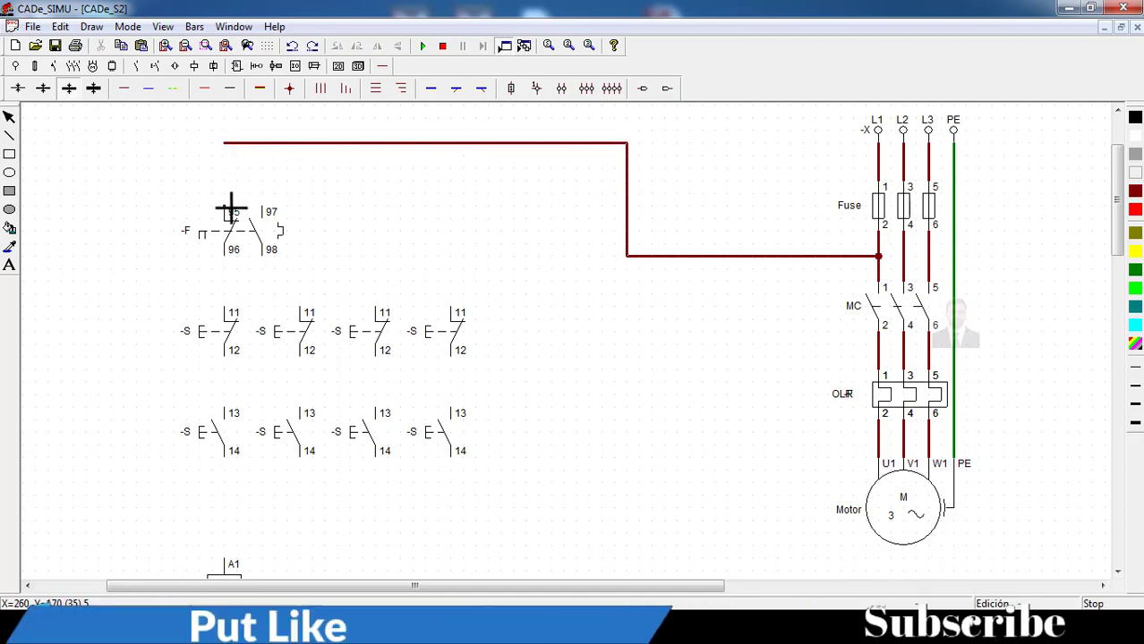
pyautogui.click(9, 133)
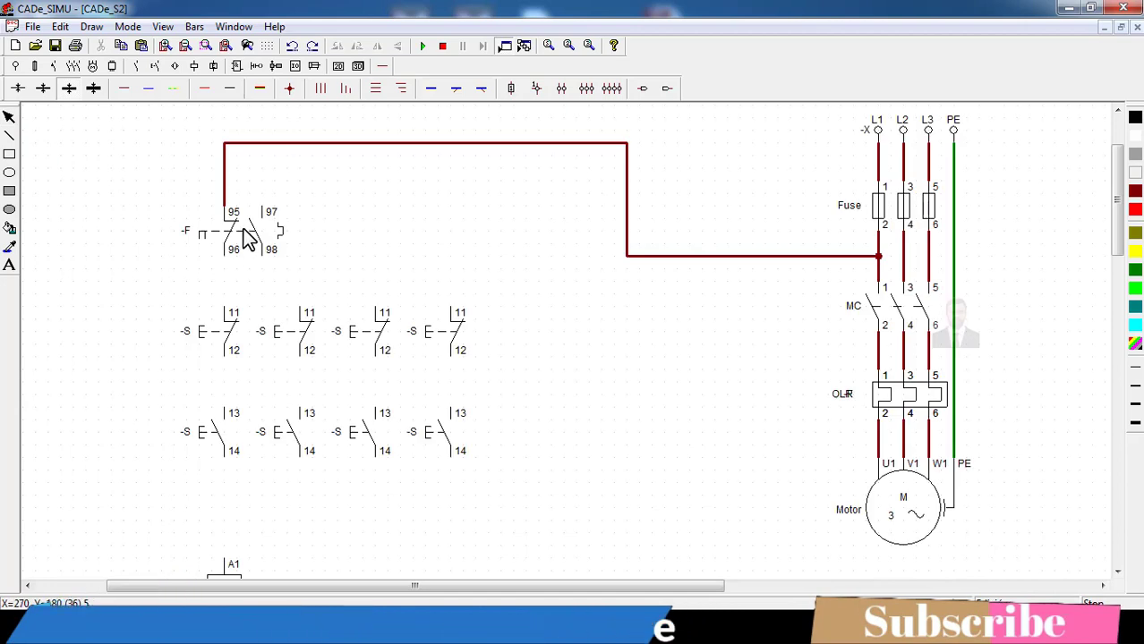
# Rename the -F overload contact to OLR and the normally-closed buttons to S1, S2, S3, S4.
pyautogui.doubleClick(230, 231)
pyautogui.moveTo(537, 196); pyautogui.dragTo(466, 201)
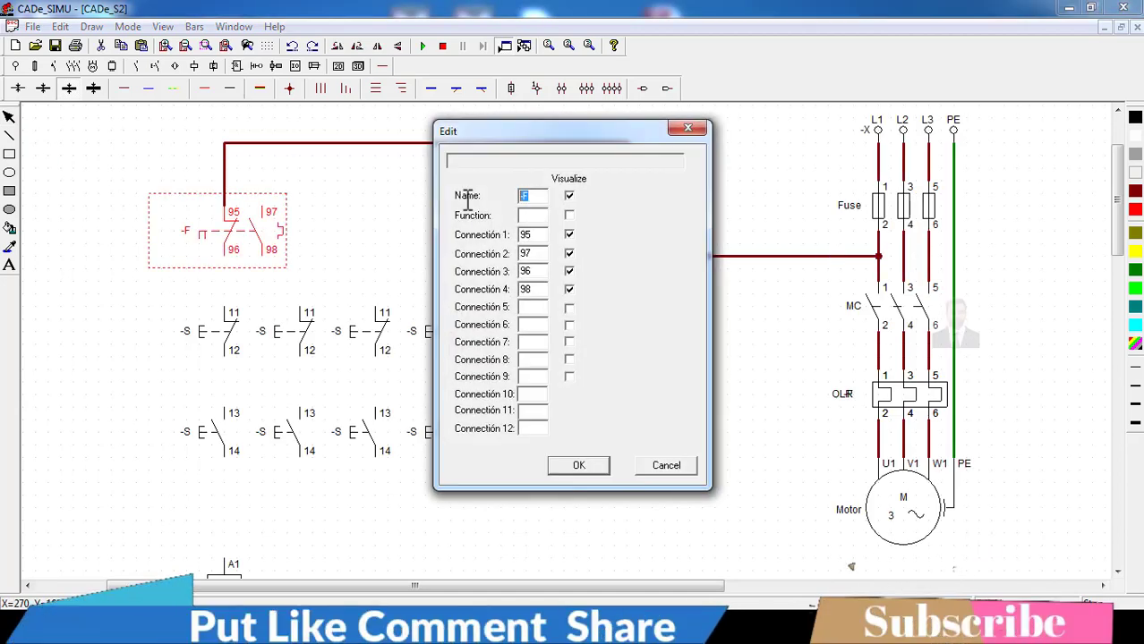
pyautogui.write('OLR')
pyautogui.press('Return')
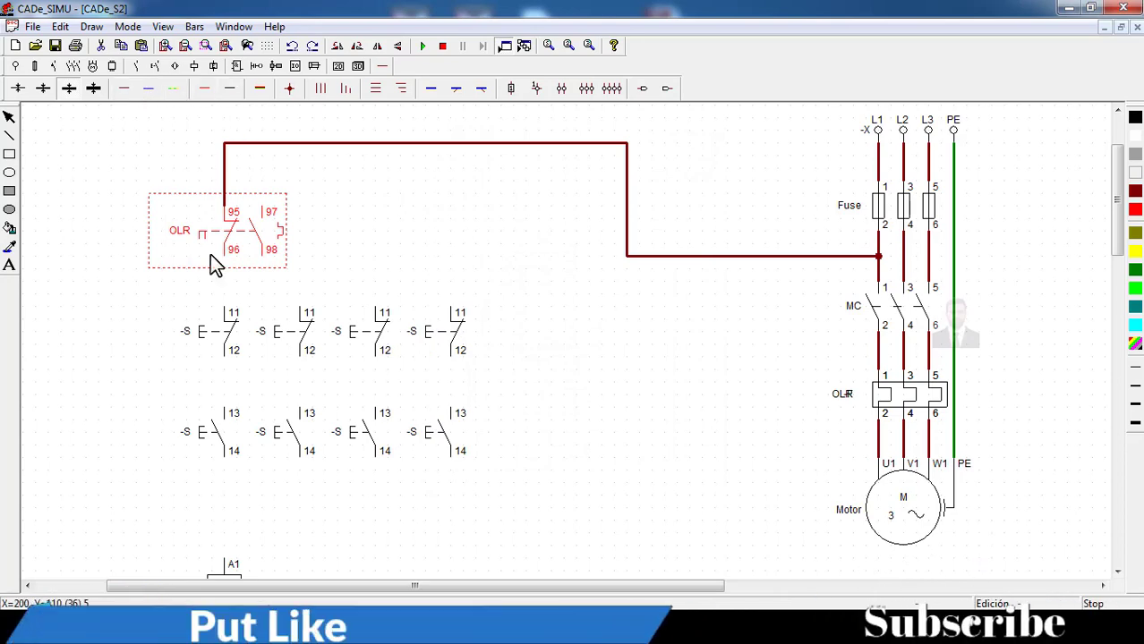
pyautogui.doubleClick(227, 348)
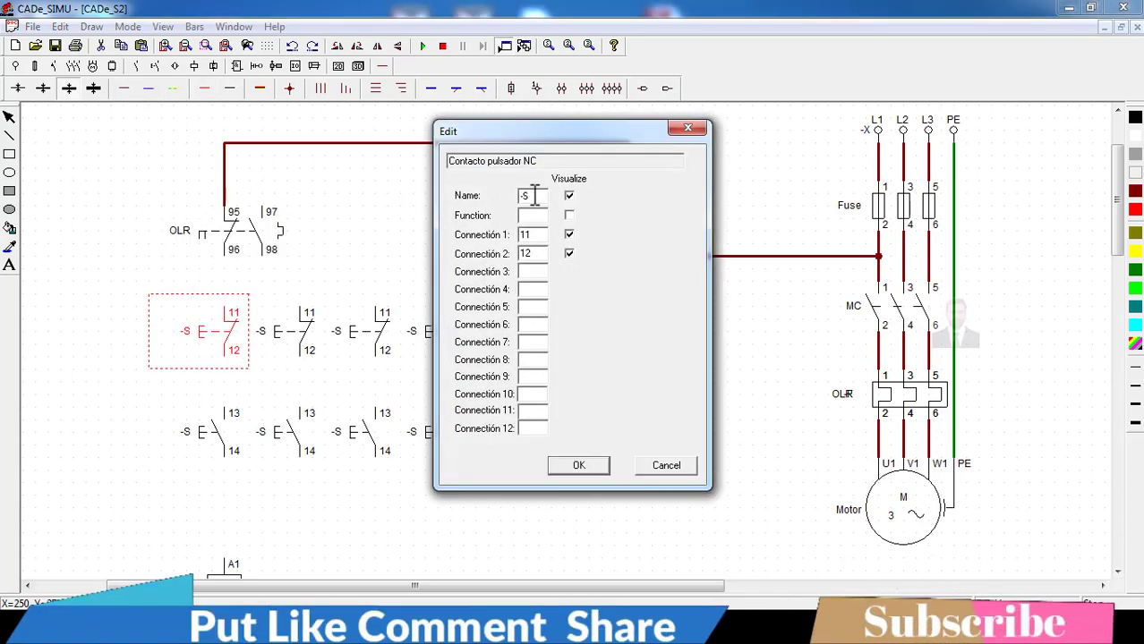
pyautogui.press('Return')
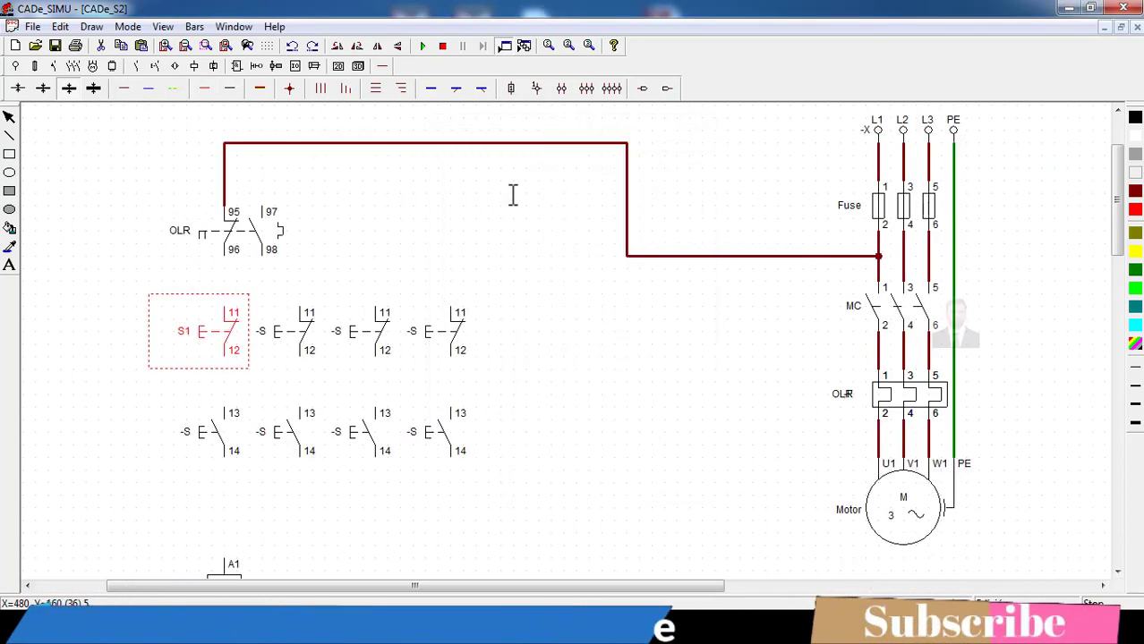
pyautogui.doubleClick(306, 344)
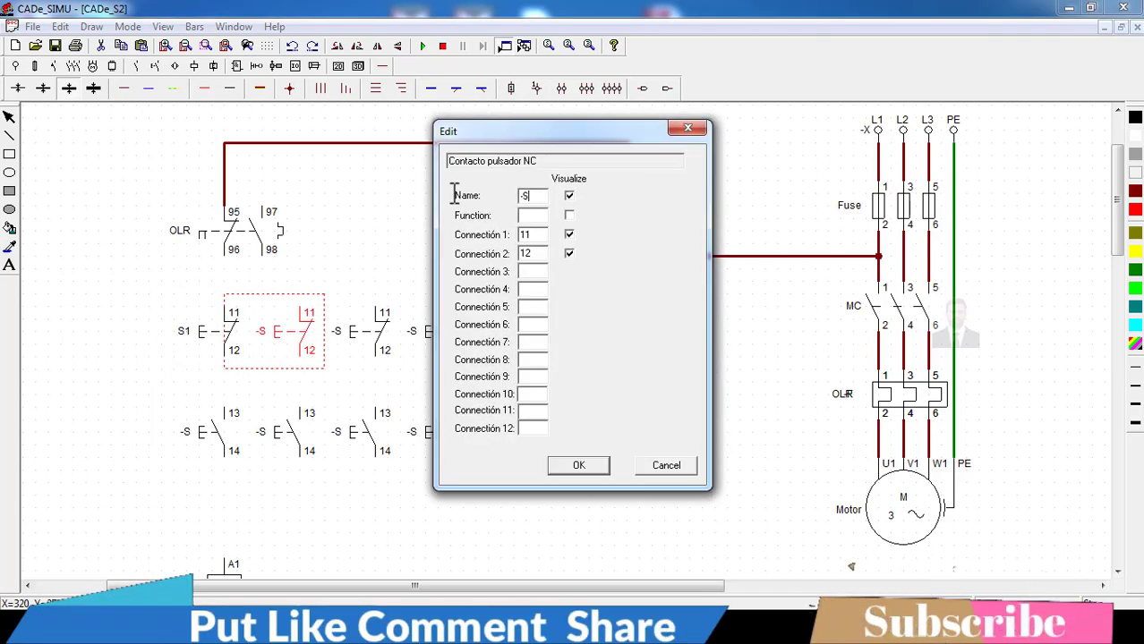
pyautogui.write('2')
pyautogui.press('Return')
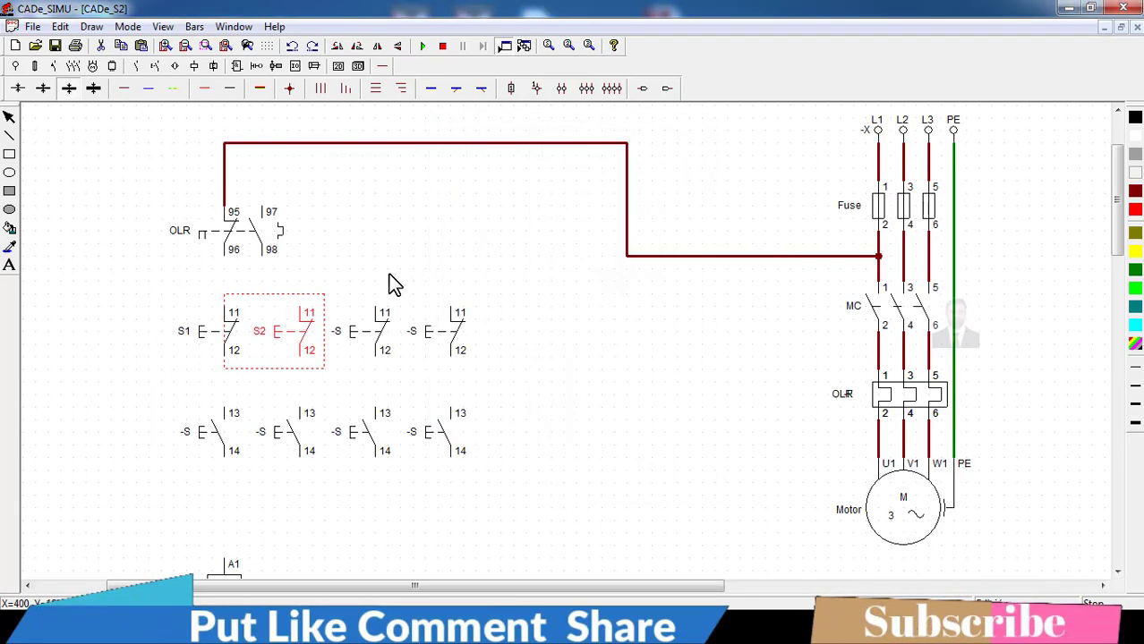
pyautogui.doubleClick(383, 332)
pyautogui.moveTo(535, 195); pyautogui.dragTo(498, 197)
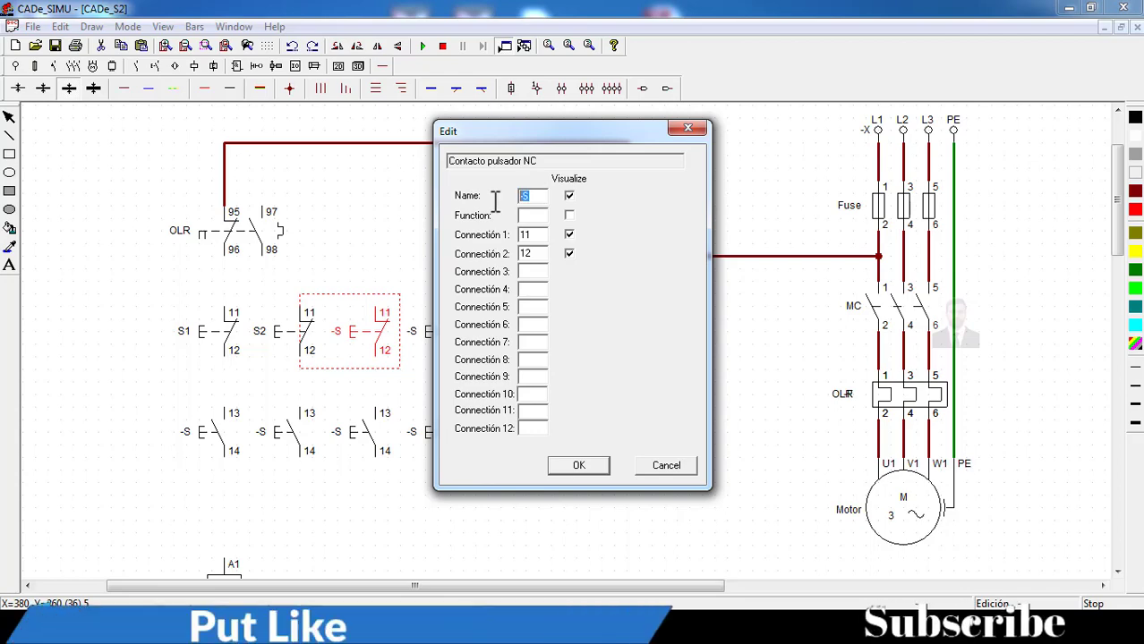
pyautogui.write('S3')
pyautogui.press('Return')
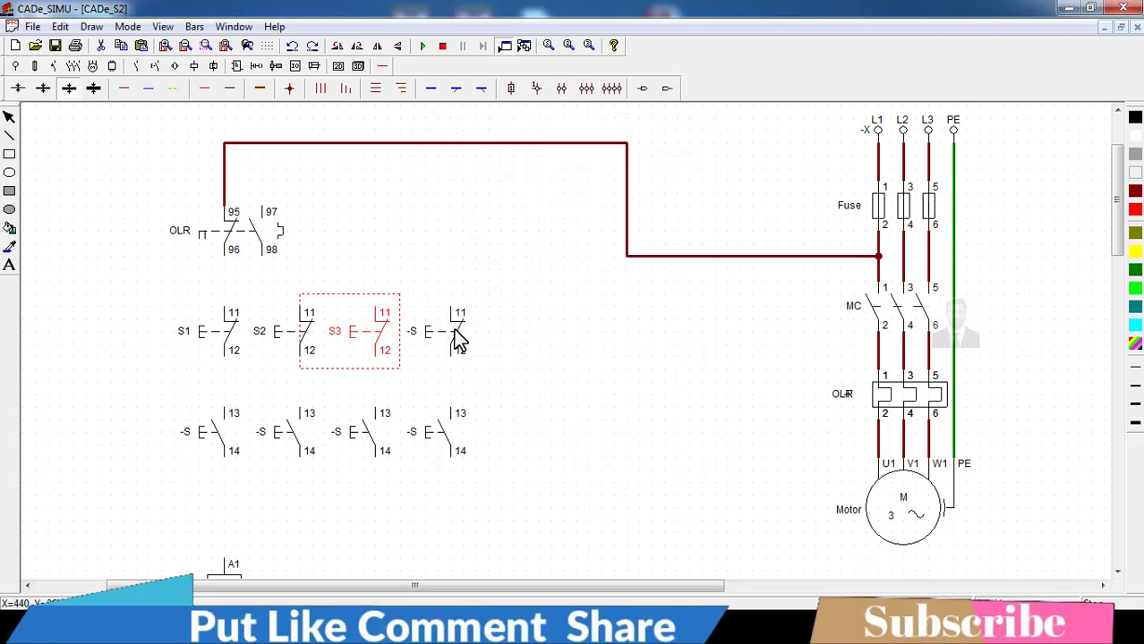
pyautogui.doubleClick(457, 339)
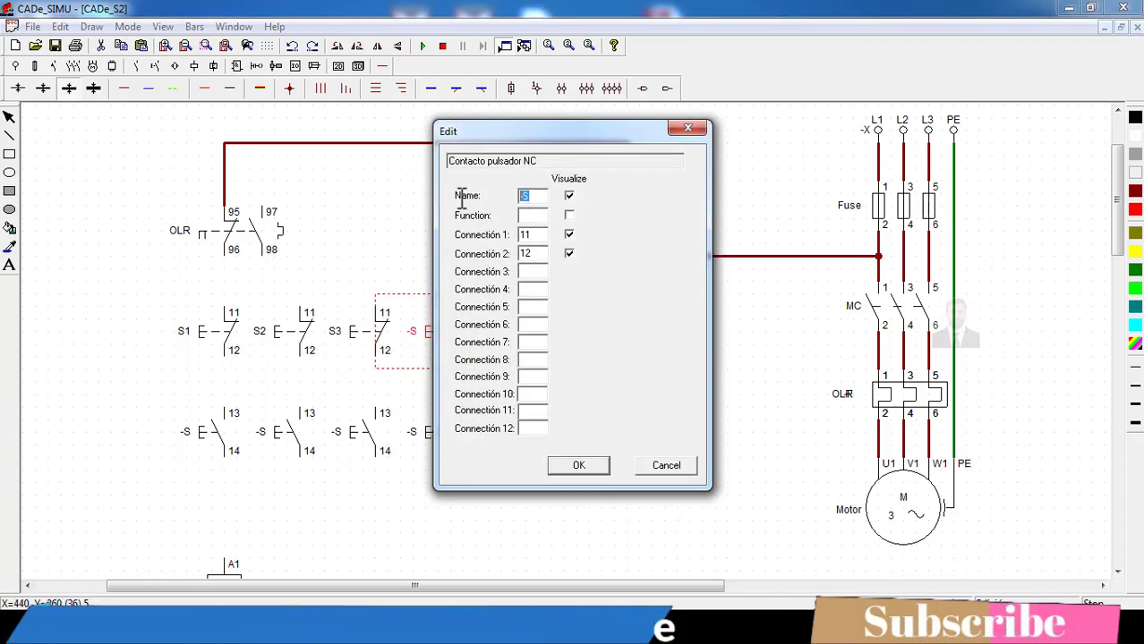
pyautogui.write('S4')
pyautogui.press('Return')
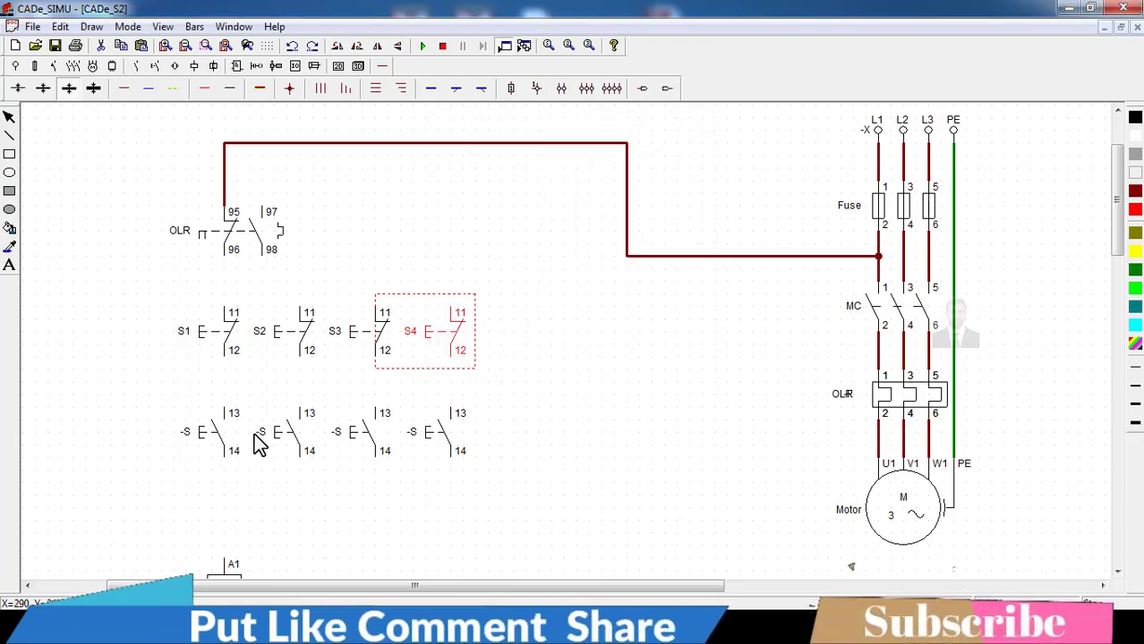
# Name the four normally-open push-buttons S5, S6, S7 and S8.
pyautogui.doubleClick(216, 438)
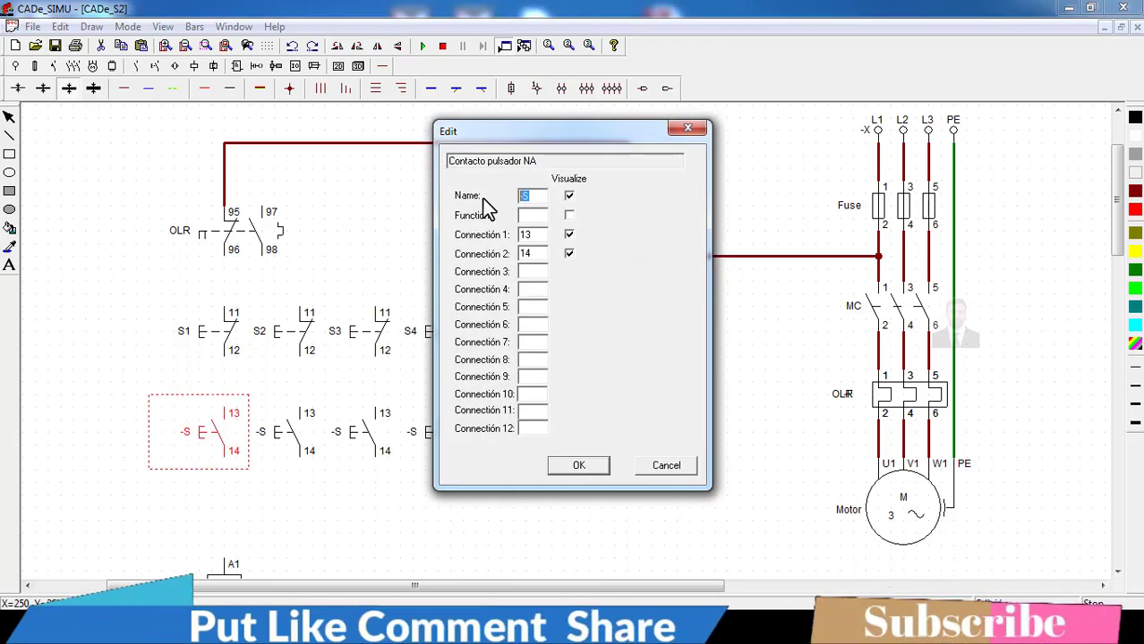
pyautogui.write('S5')
pyautogui.press('Return')
pyautogui.moveTo(203, 432); pyautogui.dragTo(278, 433)
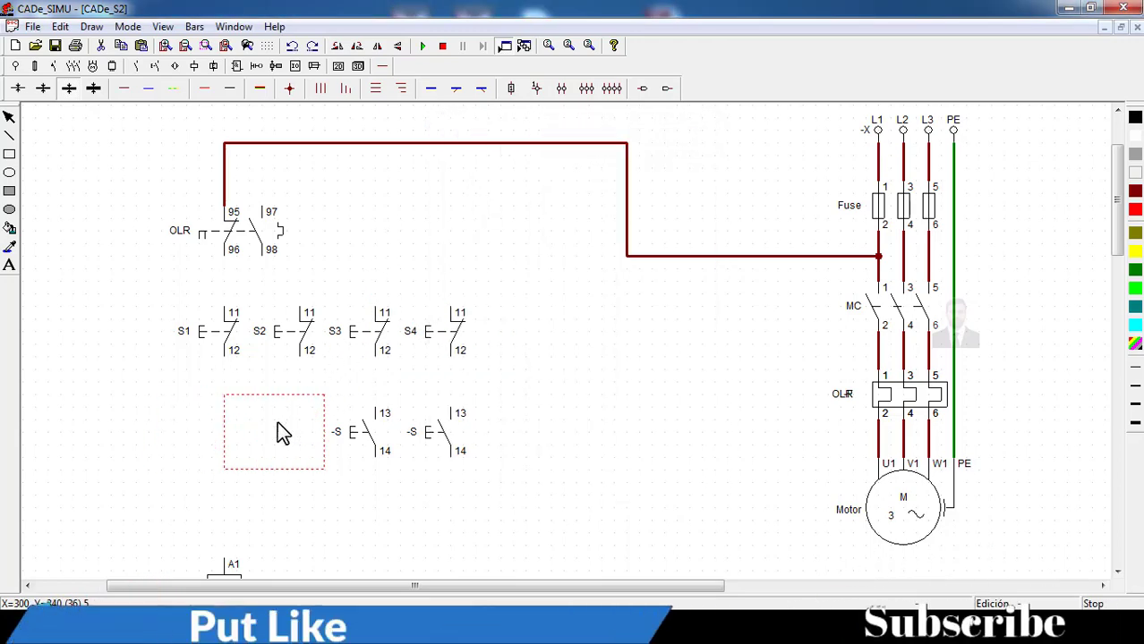
pyautogui.doubleClick(277, 432)
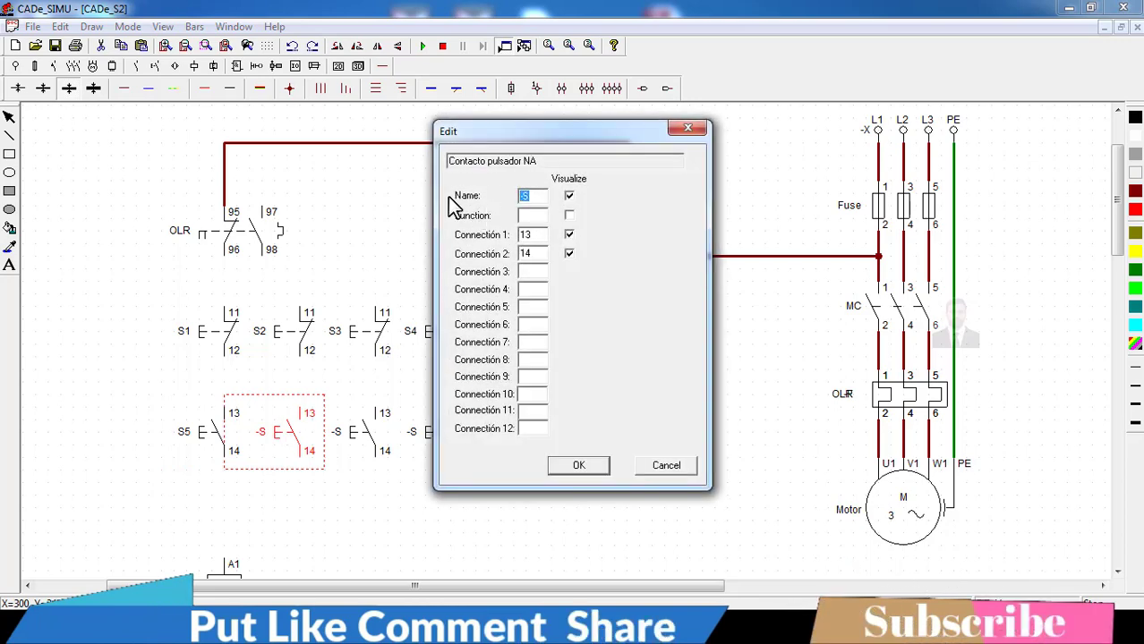
pyautogui.write('S6')
pyautogui.press('Return')
pyautogui.doubleClick(362, 447)
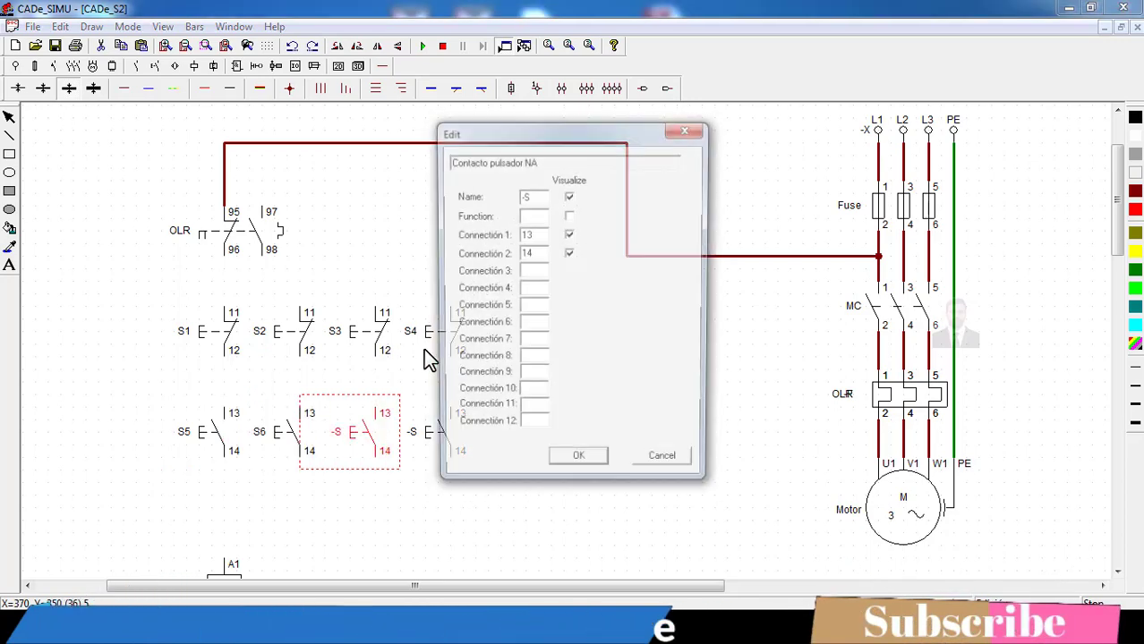
pyautogui.moveTo(537, 195); pyautogui.dragTo(450, 195)
pyautogui.write('S7')
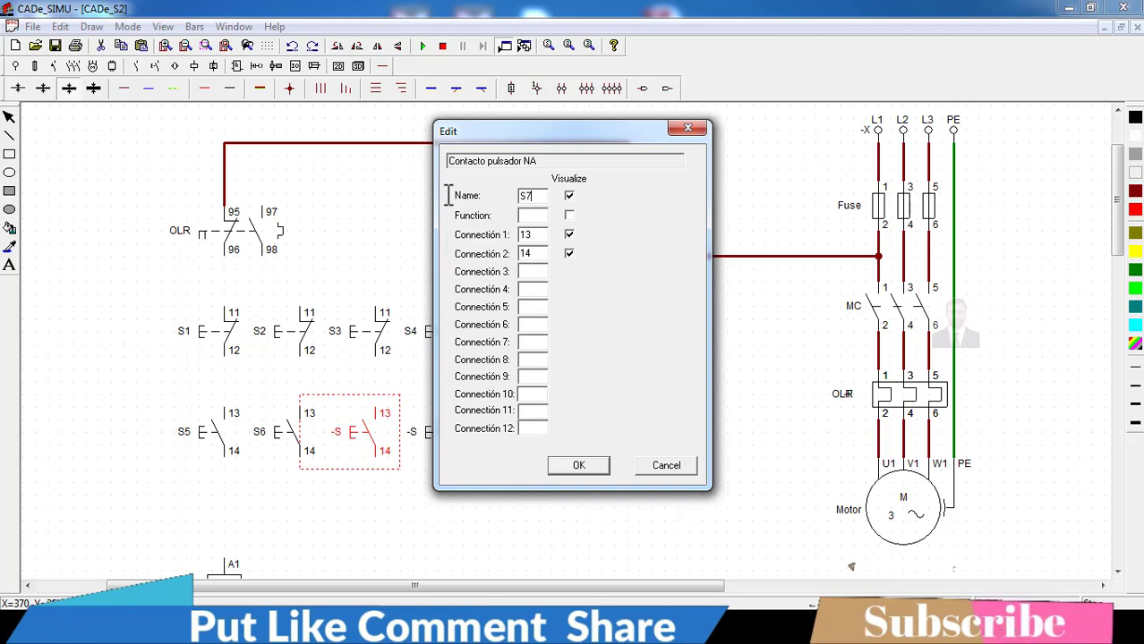
pyautogui.press('Return')
pyautogui.doubleClick(450, 430)
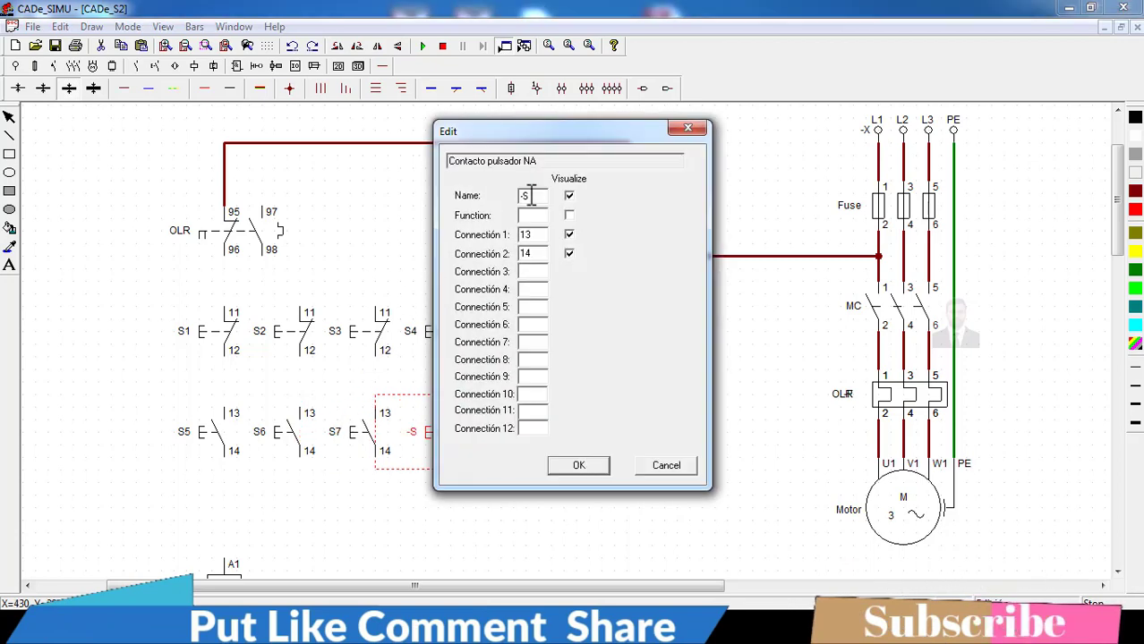
pyautogui.write('S8')
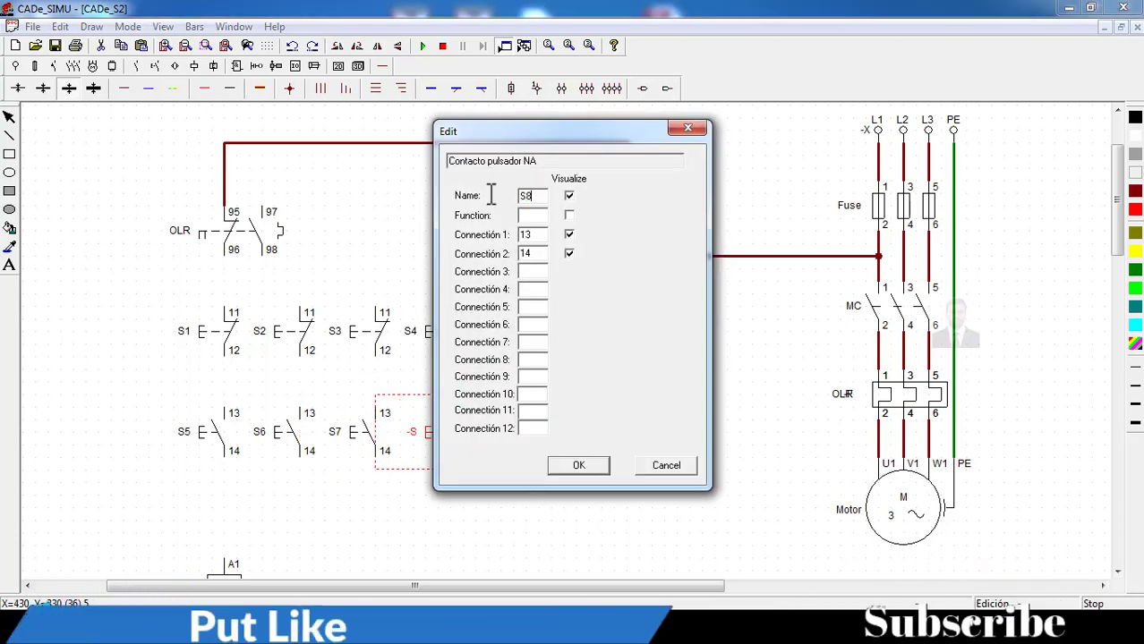
pyautogui.press('Return')
# Rename the -K coil to MC.
pyautogui.scroll(-1, 316, 223)
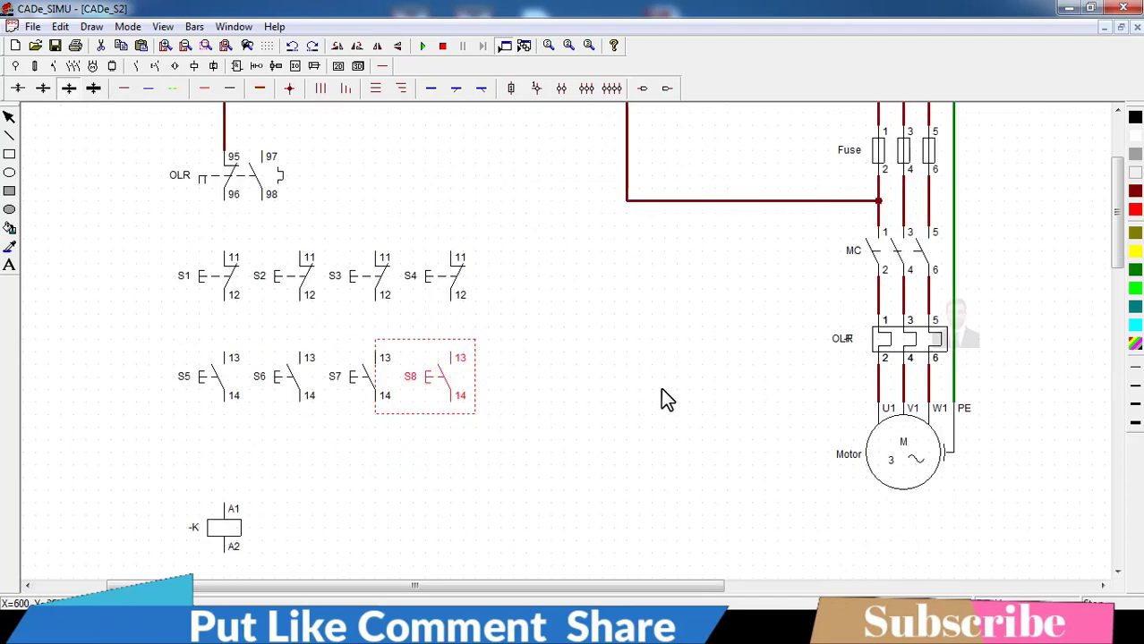
pyautogui.doubleClick(223, 528)
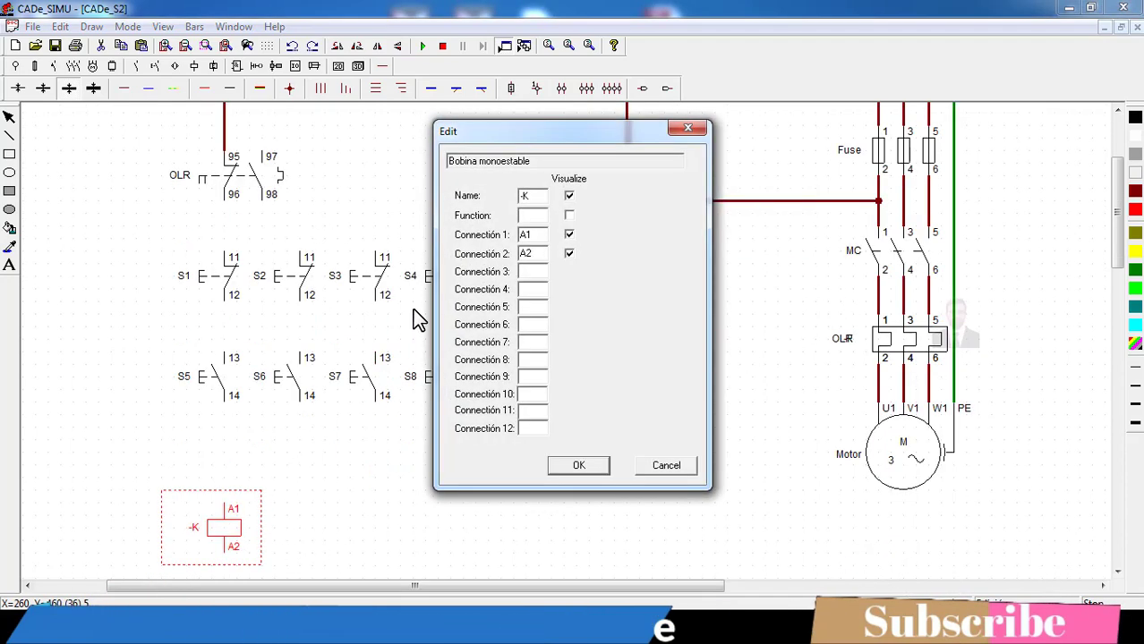
pyautogui.write('MC')
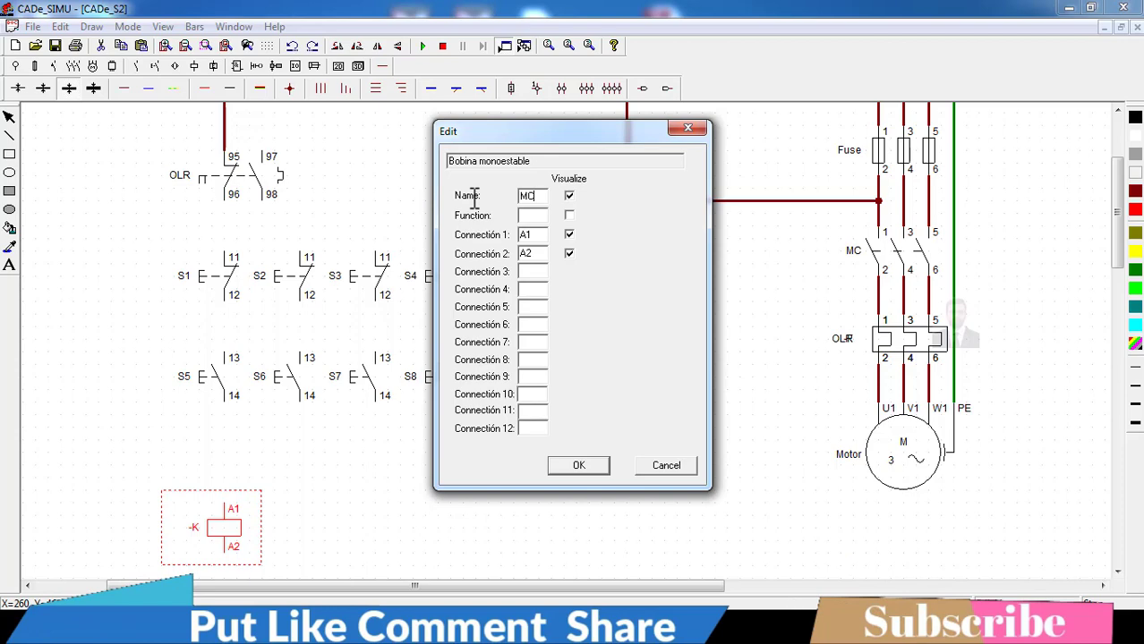
pyautogui.press('Return')
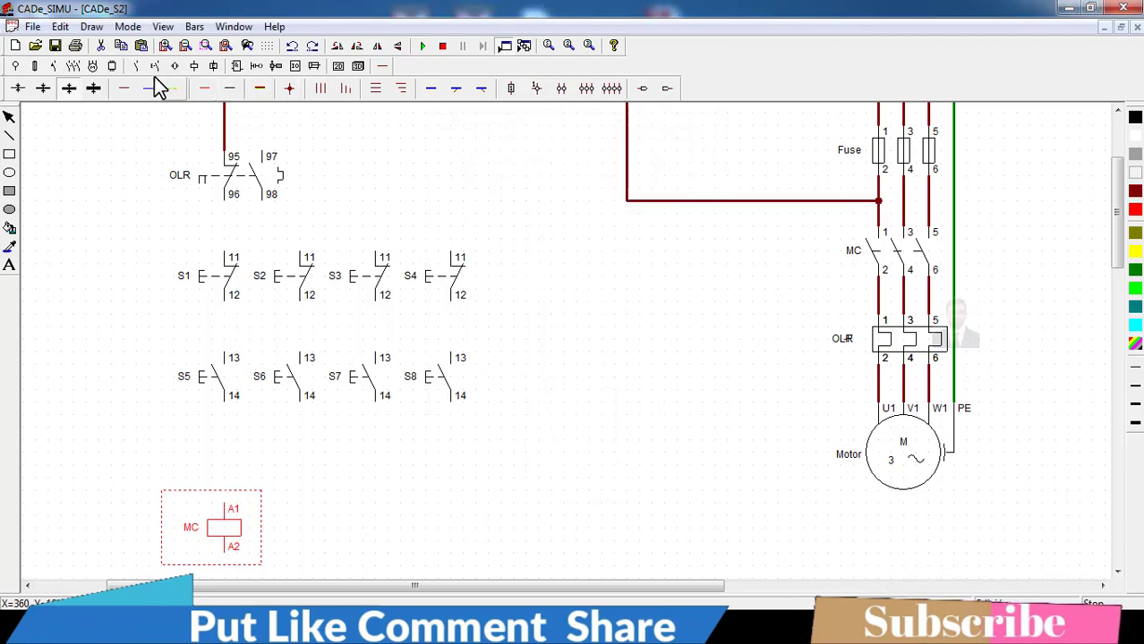
# Connect OLR terminal 96 to S1, chain S1–S4 in series, and start a wire down from S4 terminal 12.
pyautogui.click(124, 88)
pyautogui.moveTo(225, 204); pyautogui.dragTo(230, 240)
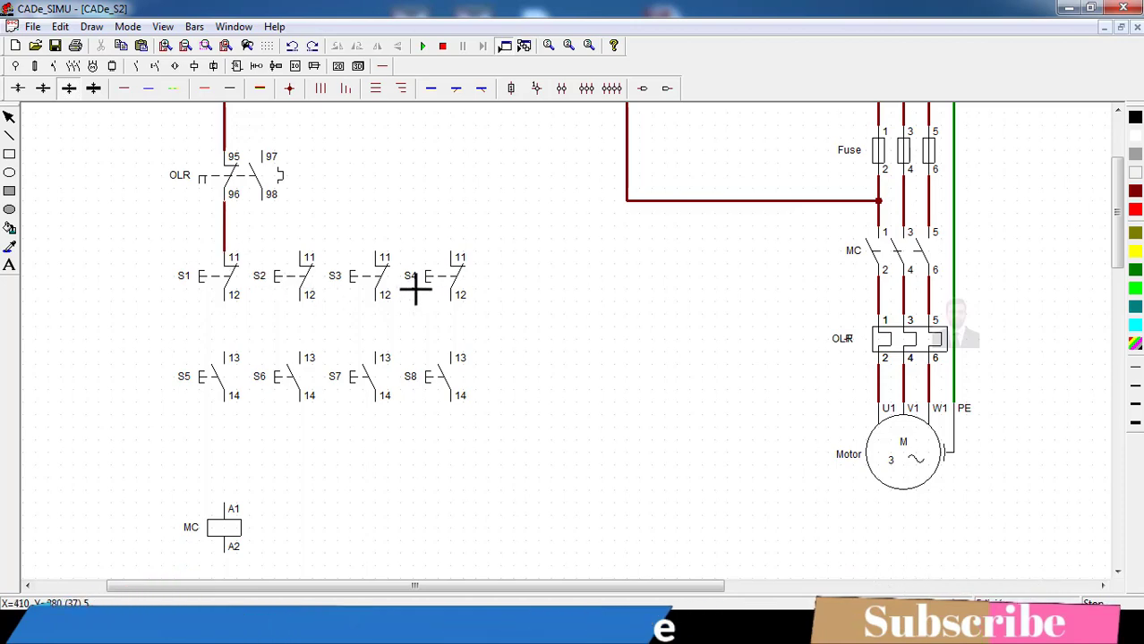
pyautogui.moveTo(231, 317); pyautogui.dragTo(231, 319)
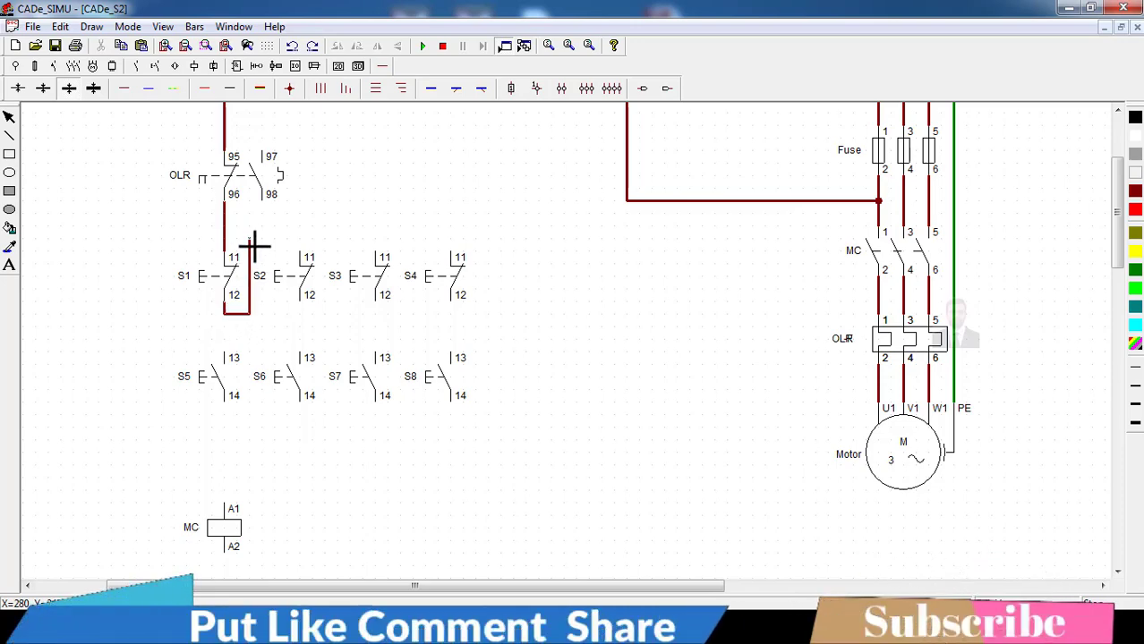
pyautogui.click(305, 252)
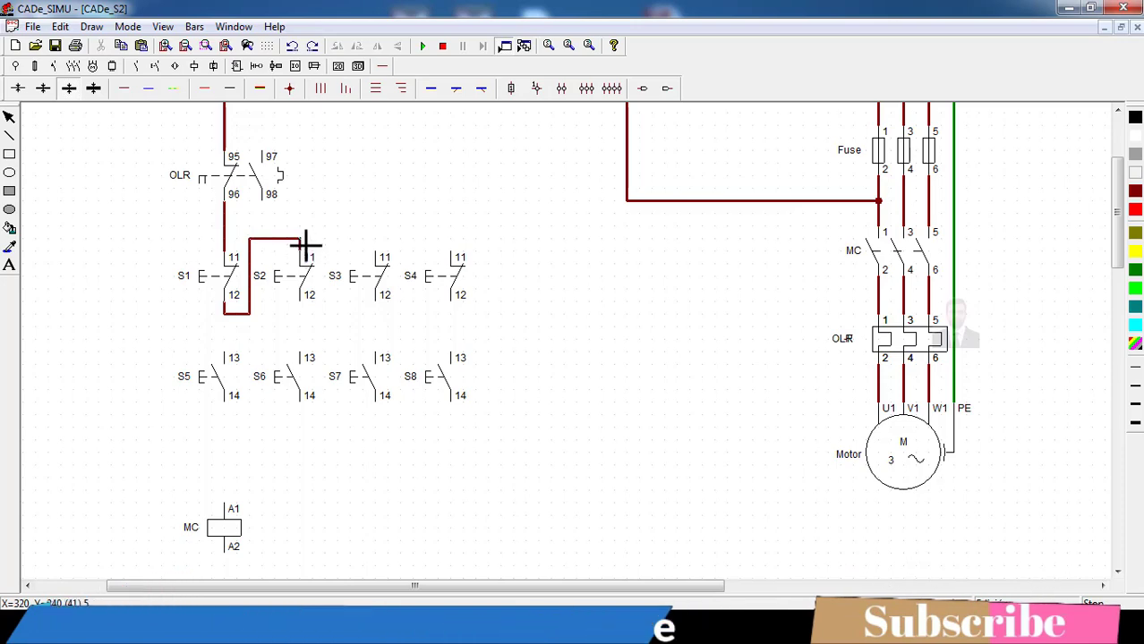
pyautogui.click(308, 302)
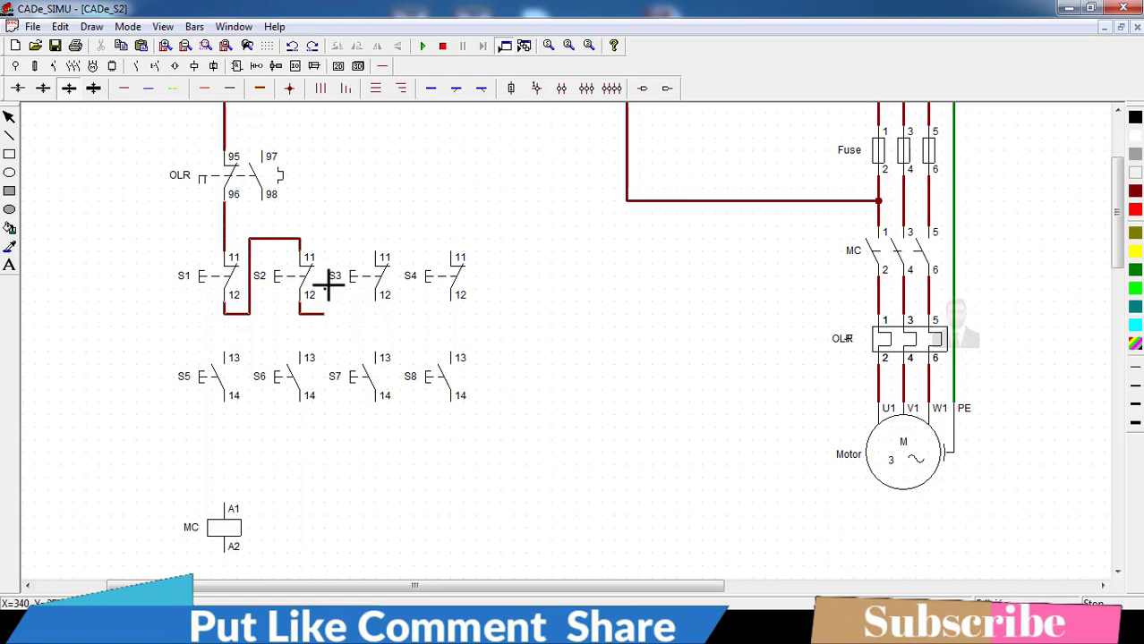
pyautogui.click(324, 240)
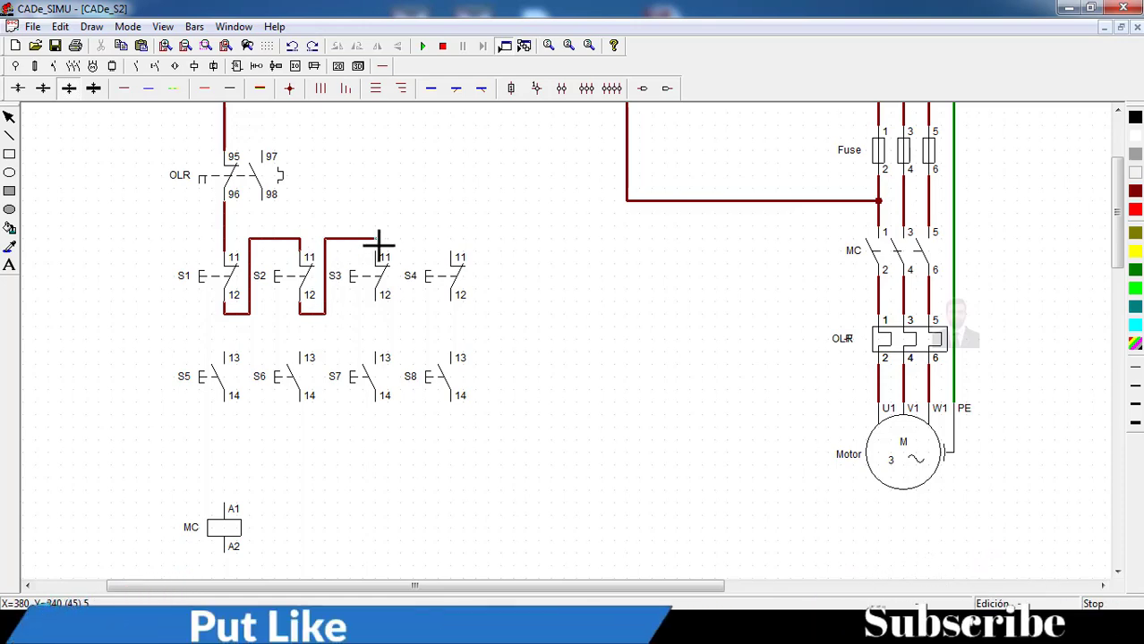
pyautogui.click(397, 320)
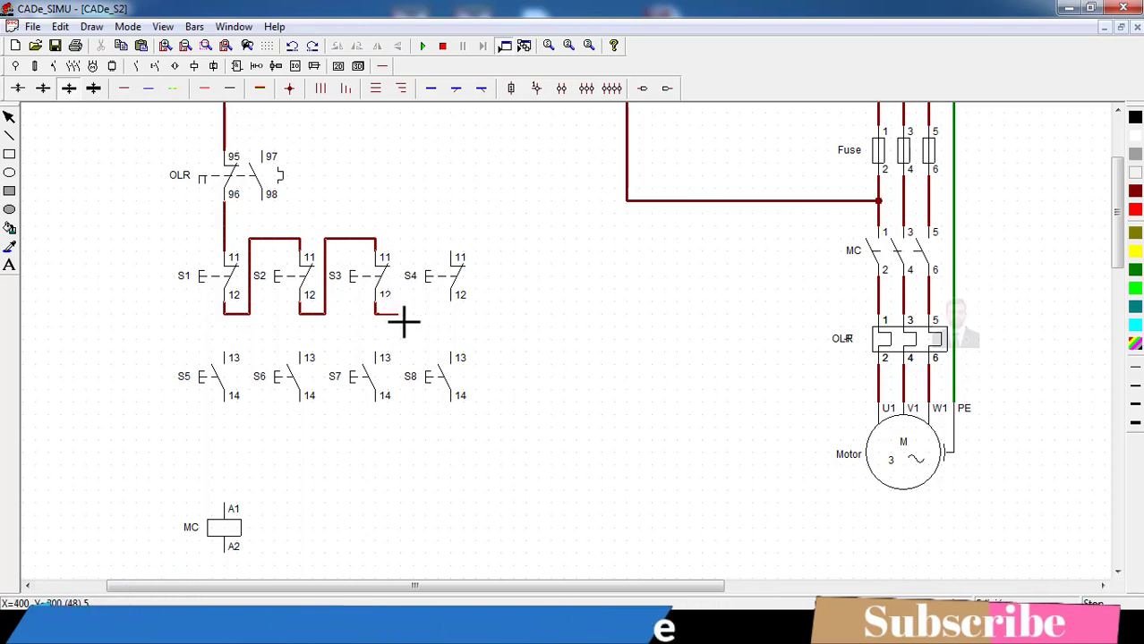
pyautogui.click(404, 319)
pyautogui.click(403, 242)
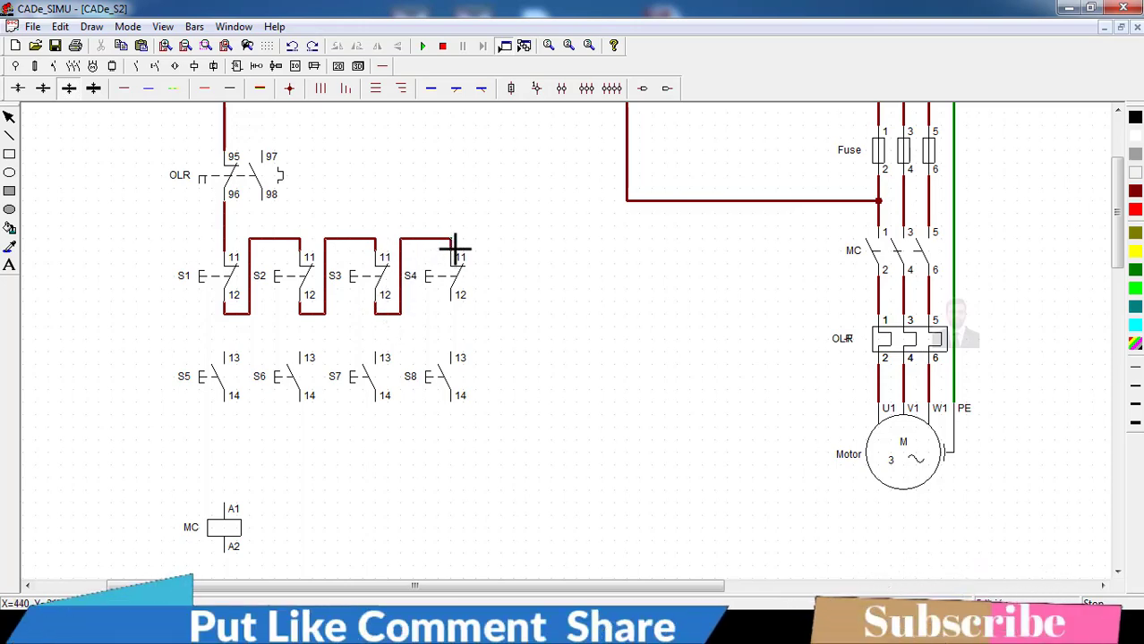
pyautogui.click(452, 329)
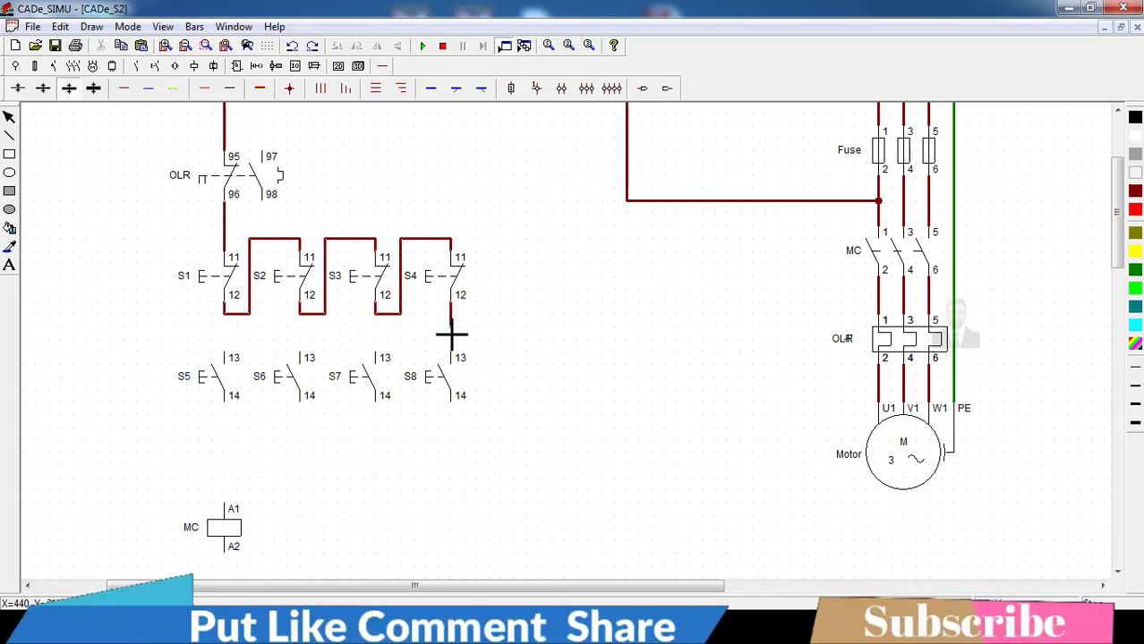
# Drop the series wire to S5 terminal 13 and connect S5 terminal 14 to coil A1.
pyautogui.click(225, 328)
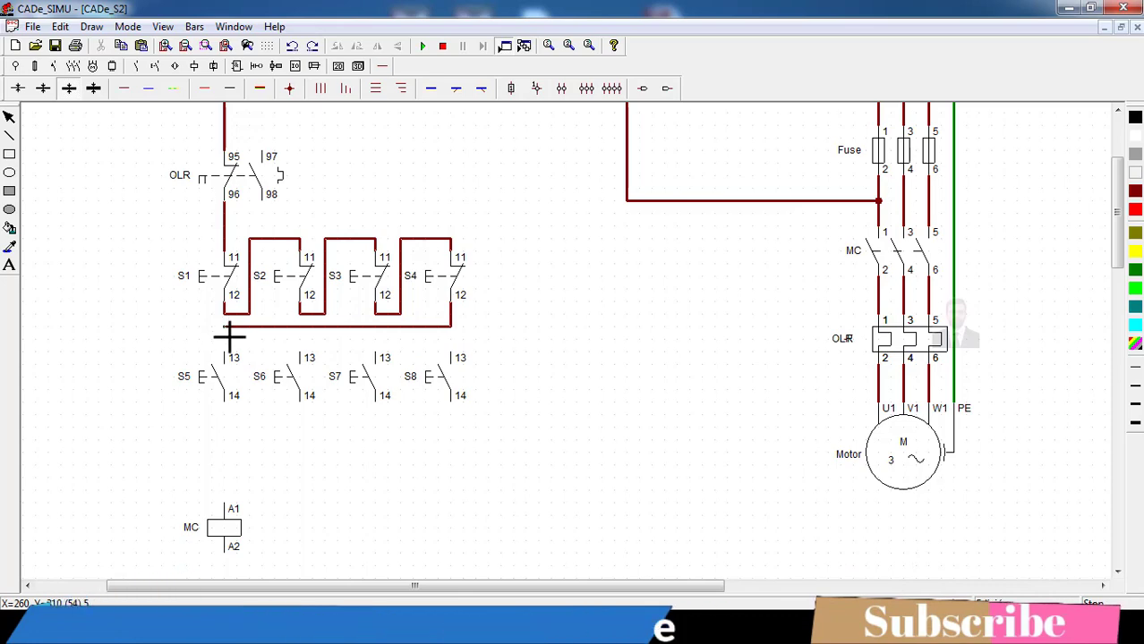
pyautogui.click(226, 353)
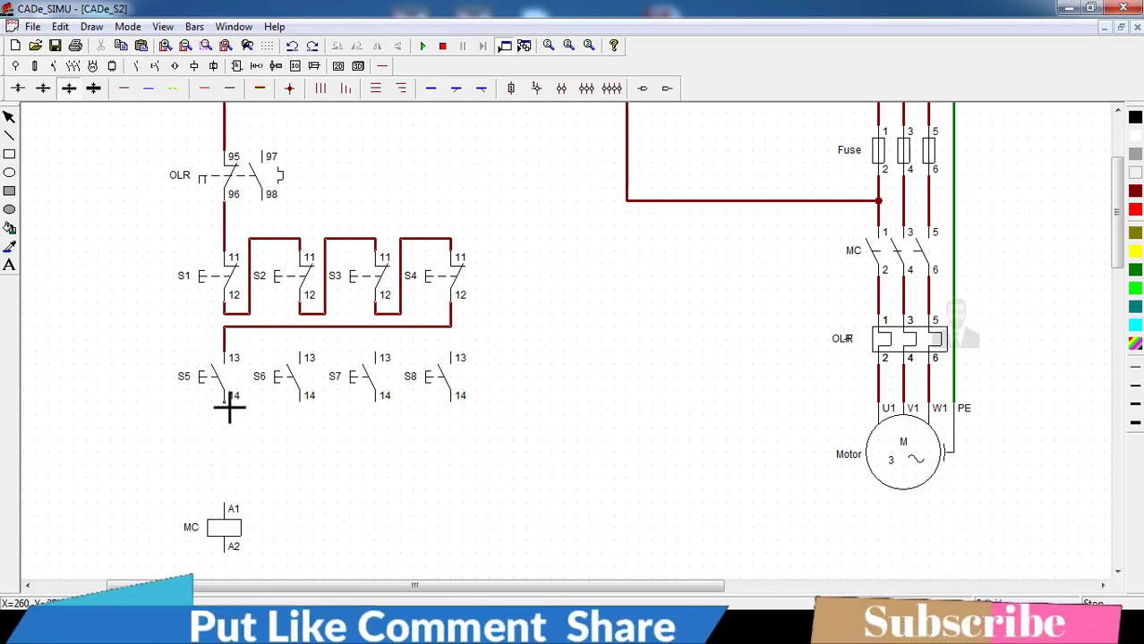
pyautogui.click(227, 407)
pyautogui.click(229, 507)
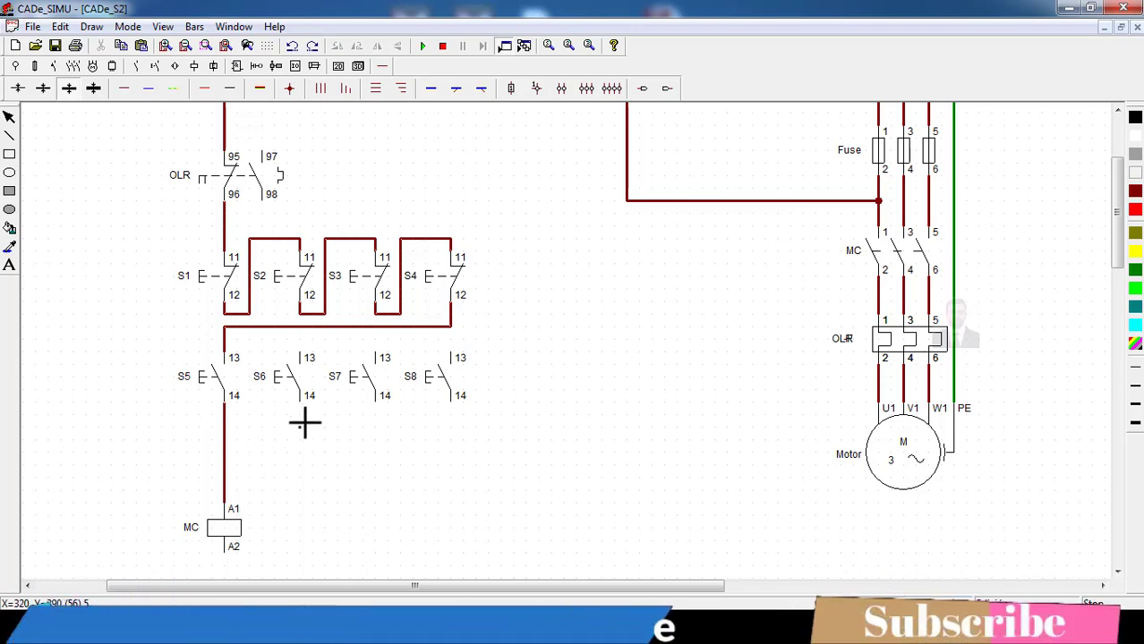
# Branch the upper wire to terminals 13 of S6, S7, S8 and join their 14 terminals.
pyautogui.click(307, 337)
pyautogui.click(303, 356)
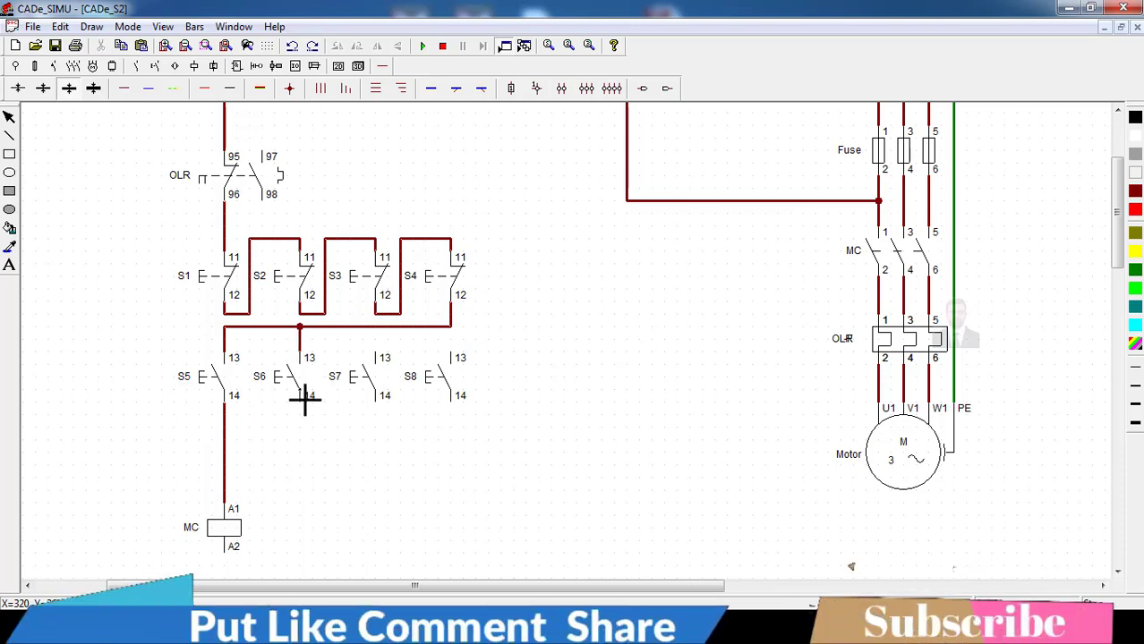
pyautogui.click(380, 335)
pyautogui.click(376, 356)
pyautogui.click(455, 355)
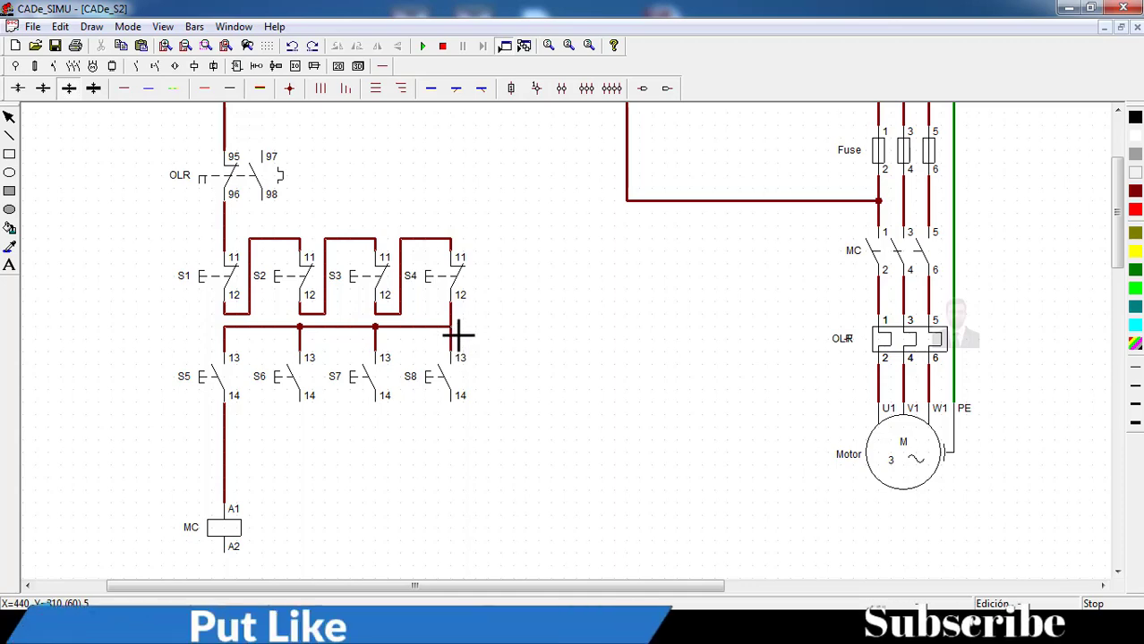
pyautogui.click(452, 330)
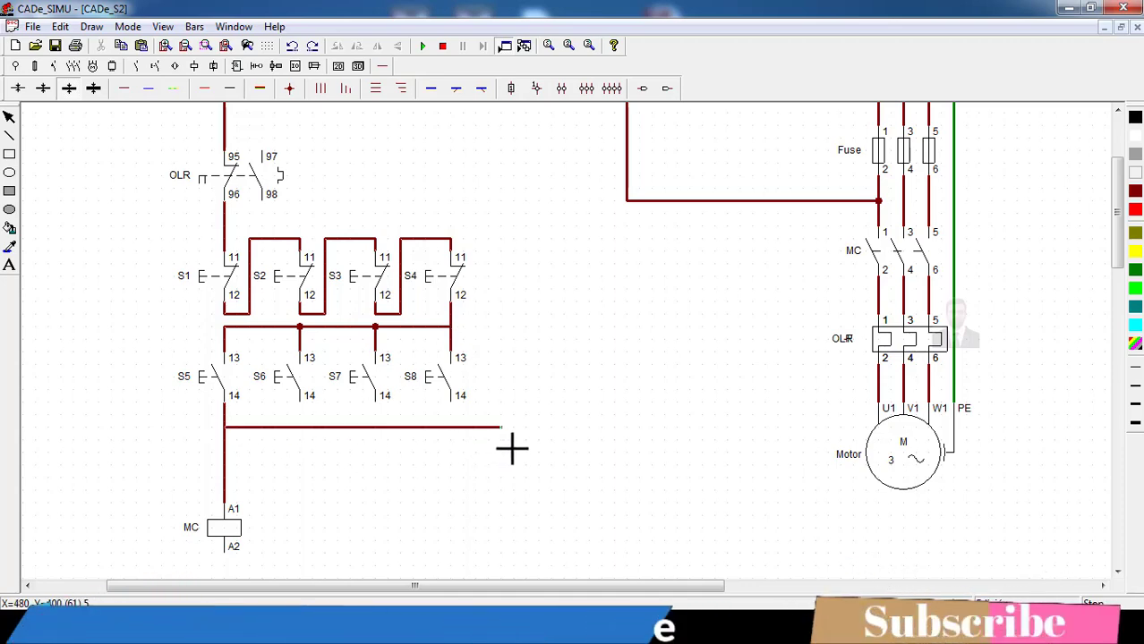
pyautogui.click(450, 405)
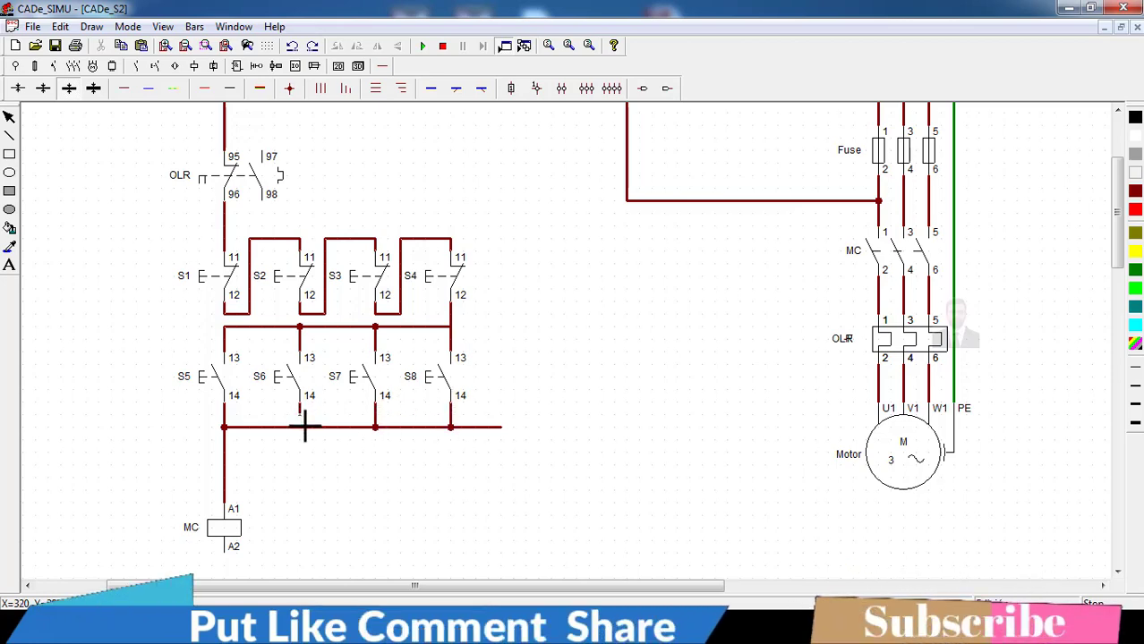
pyautogui.scroll(-2, 304, 434)
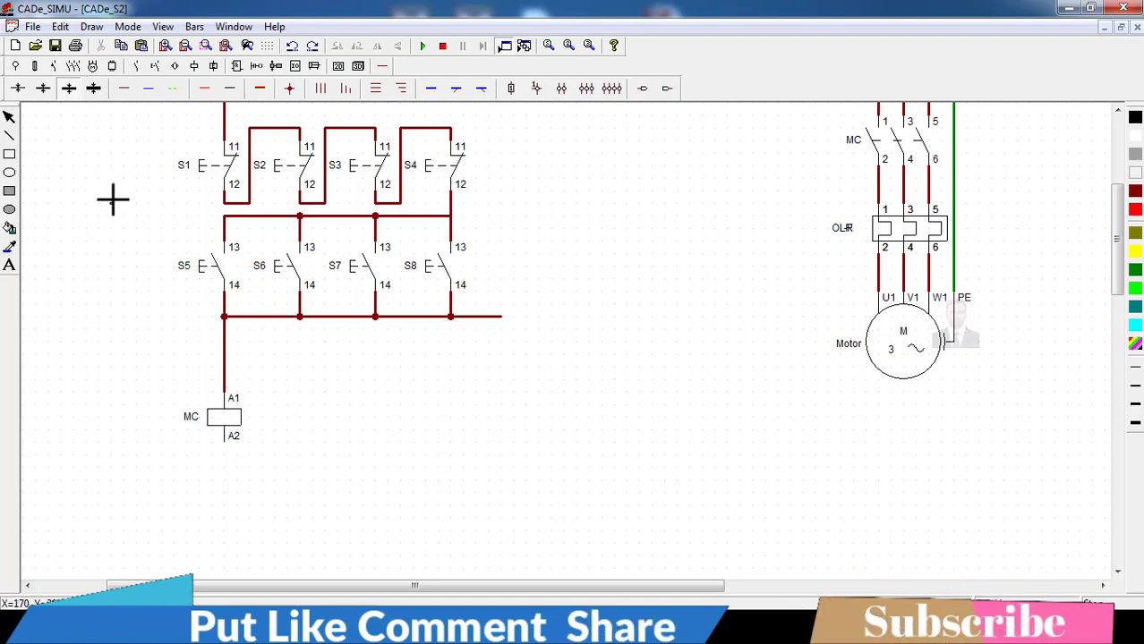
# Place neutral terminal N left of the MC coil and wire it to coil terminal A2.
pyautogui.click(34, 69)
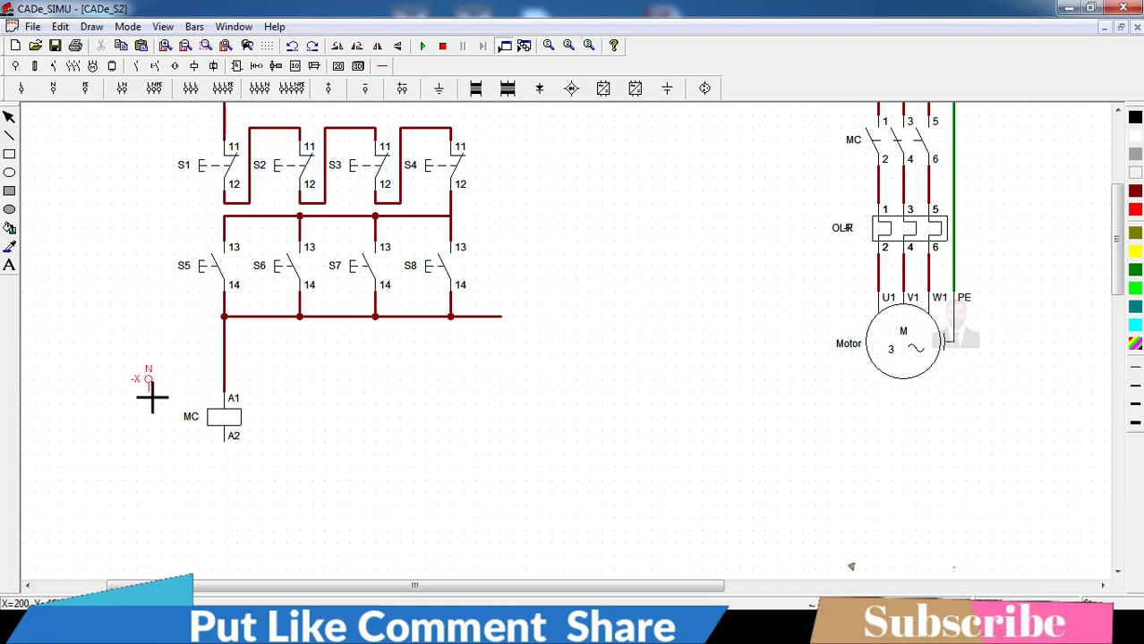
pyautogui.click(381, 70)
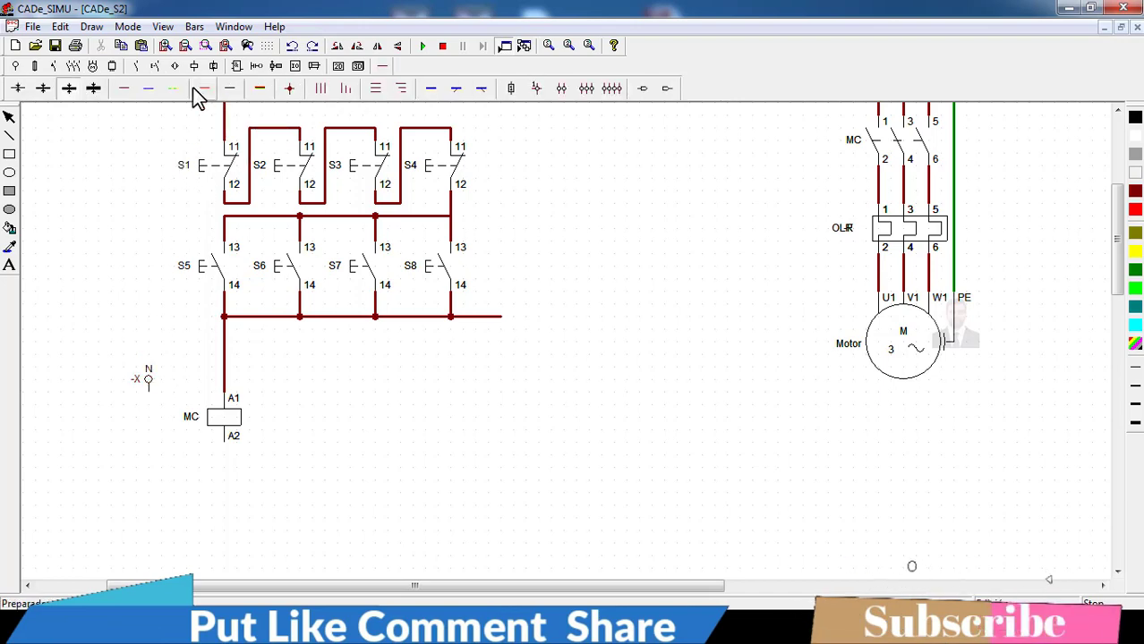
pyautogui.click(143, 89)
pyautogui.moveTo(157, 402); pyautogui.dragTo(157, 475)
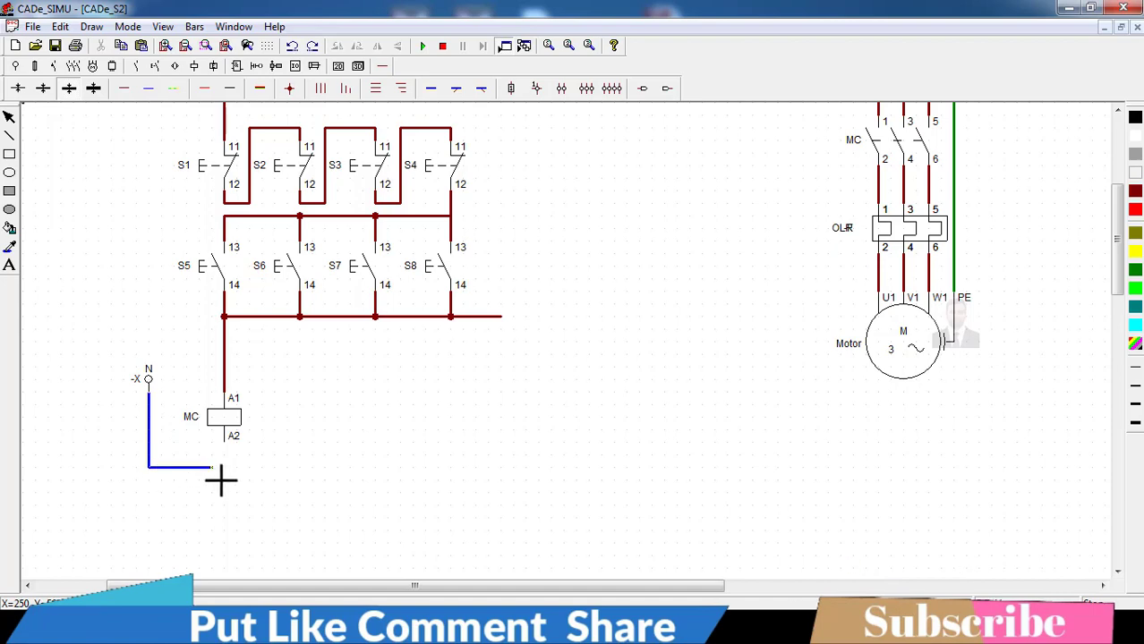
pyautogui.moveTo(231, 469); pyautogui.dragTo(226, 444)
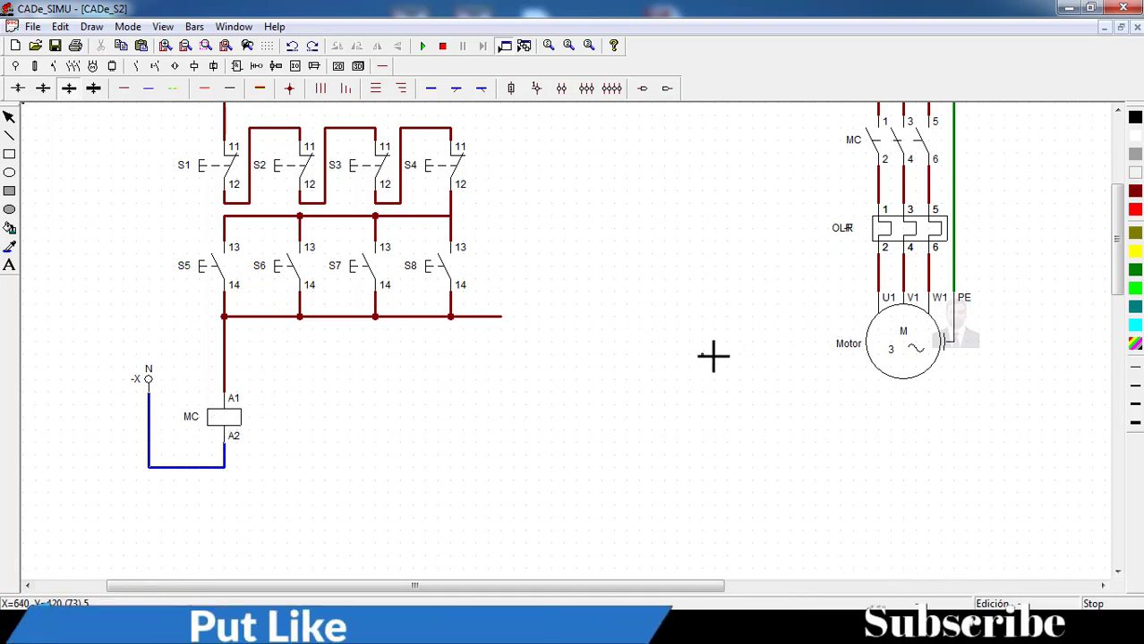
pyautogui.scroll(2, 713, 356)
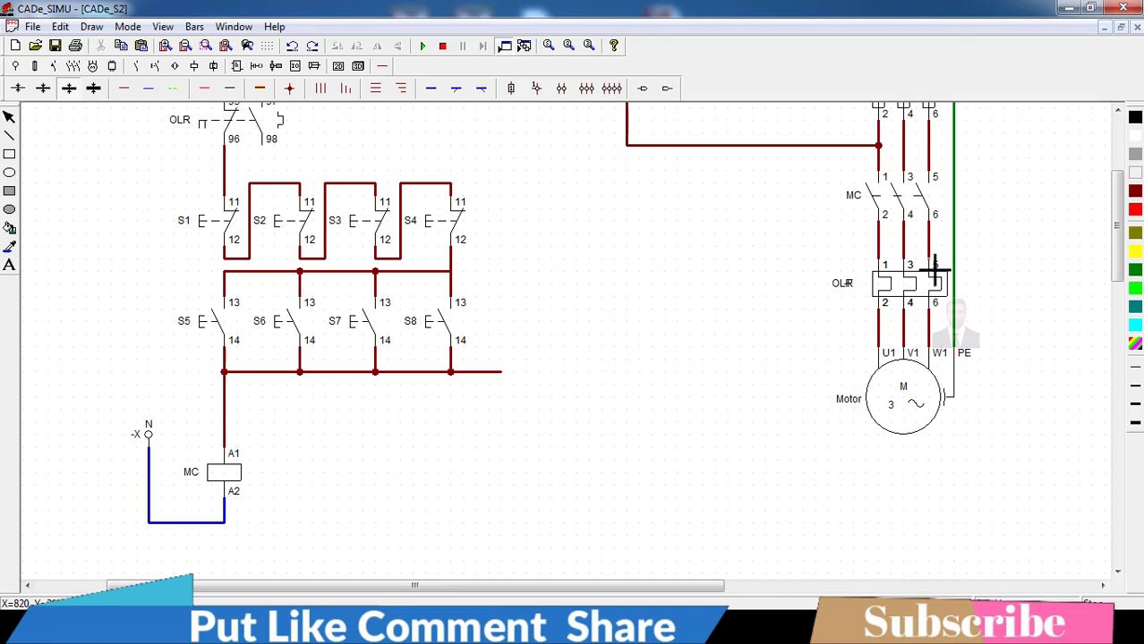
# Place a normally open auxiliary contact beside S8.
pyautogui.click(134, 66)
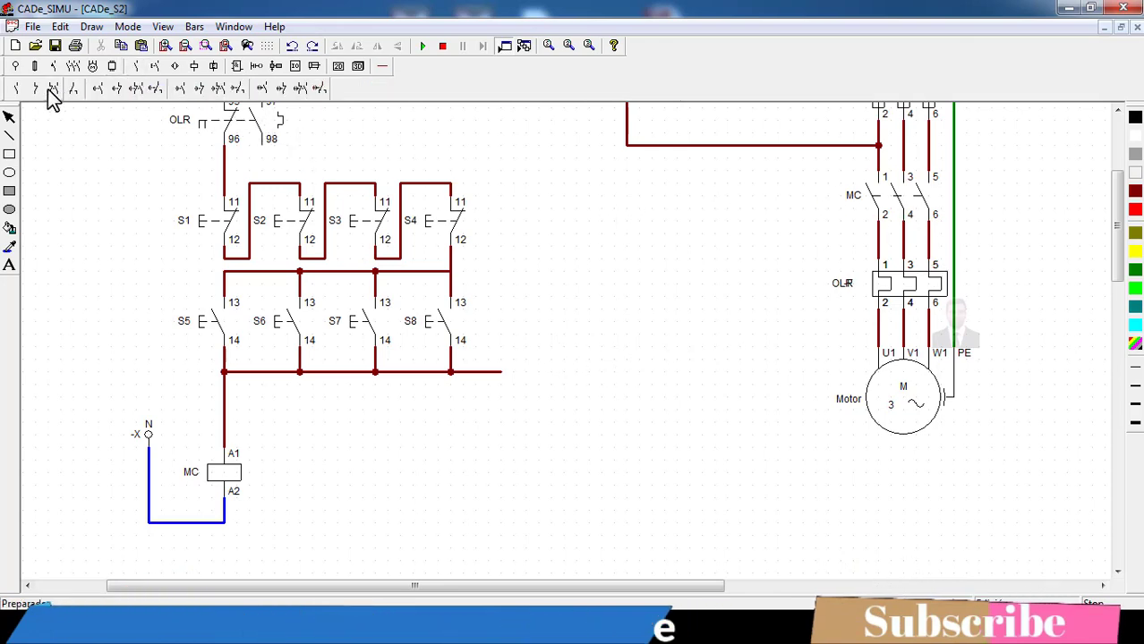
pyautogui.click(17, 87)
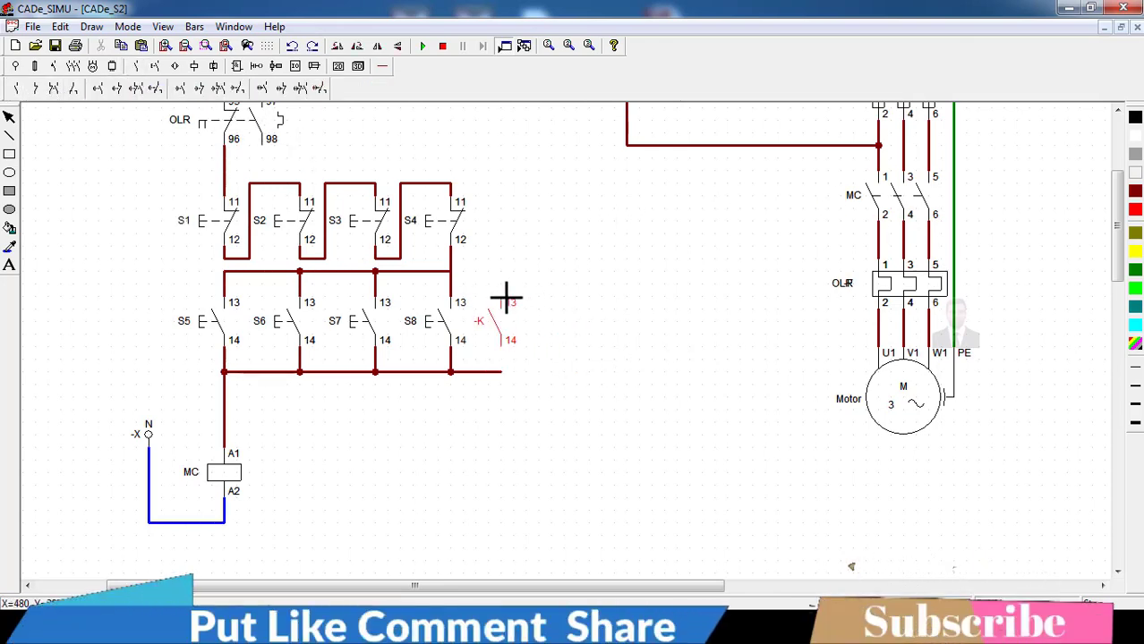
pyautogui.click(9, 118)
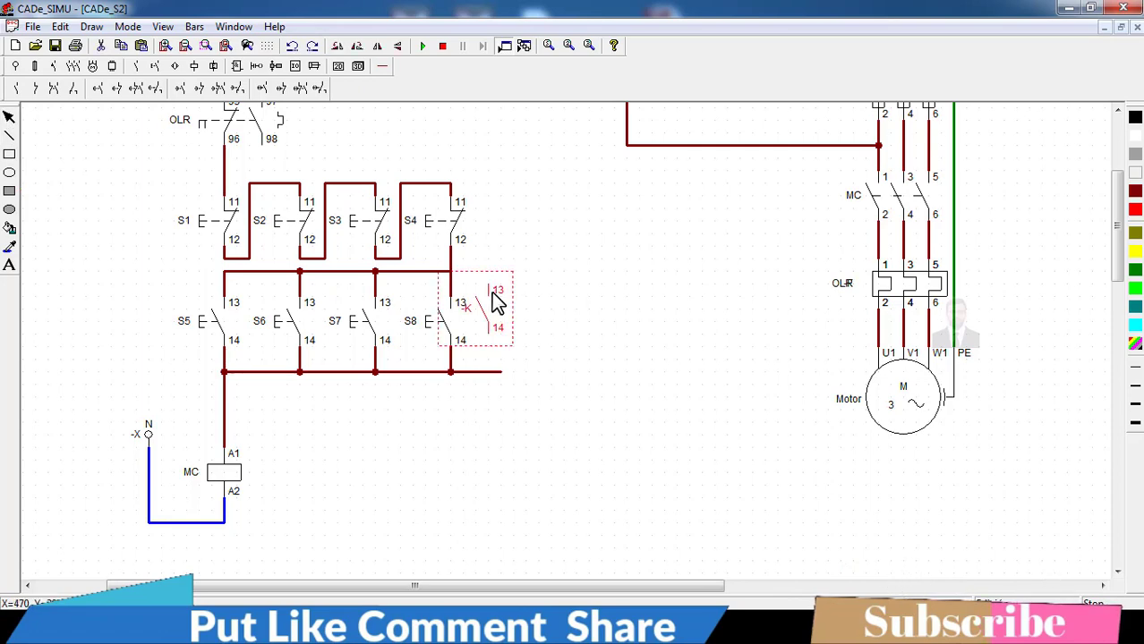
# Name the new normally open contact MC.
pyautogui.doubleClick(498, 302)
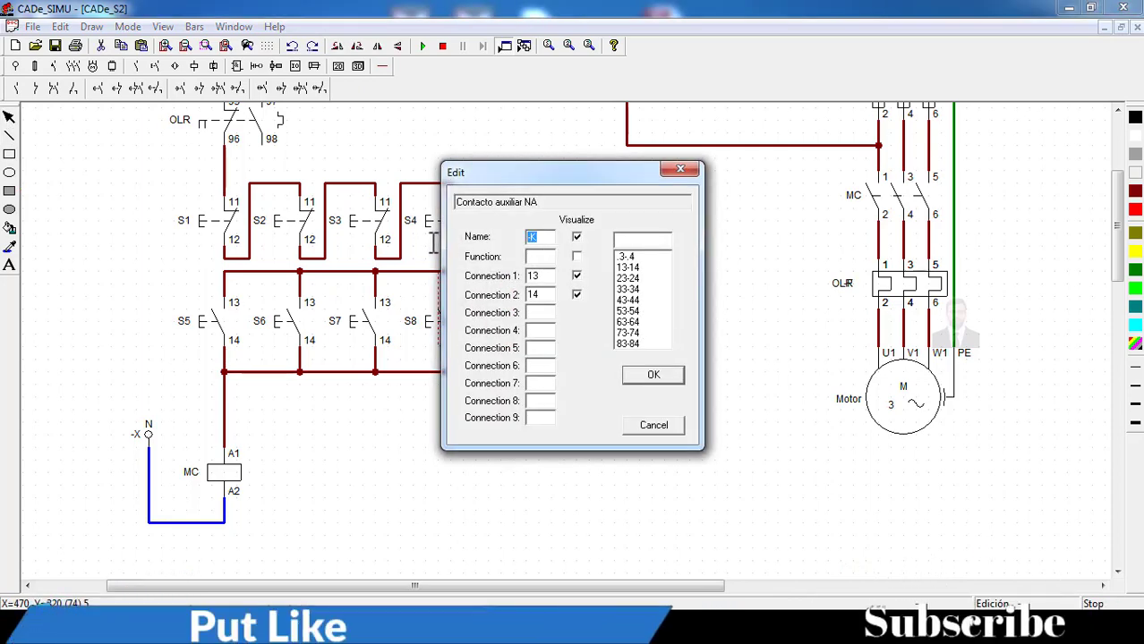
pyautogui.write('MC')
pyautogui.press('Return')
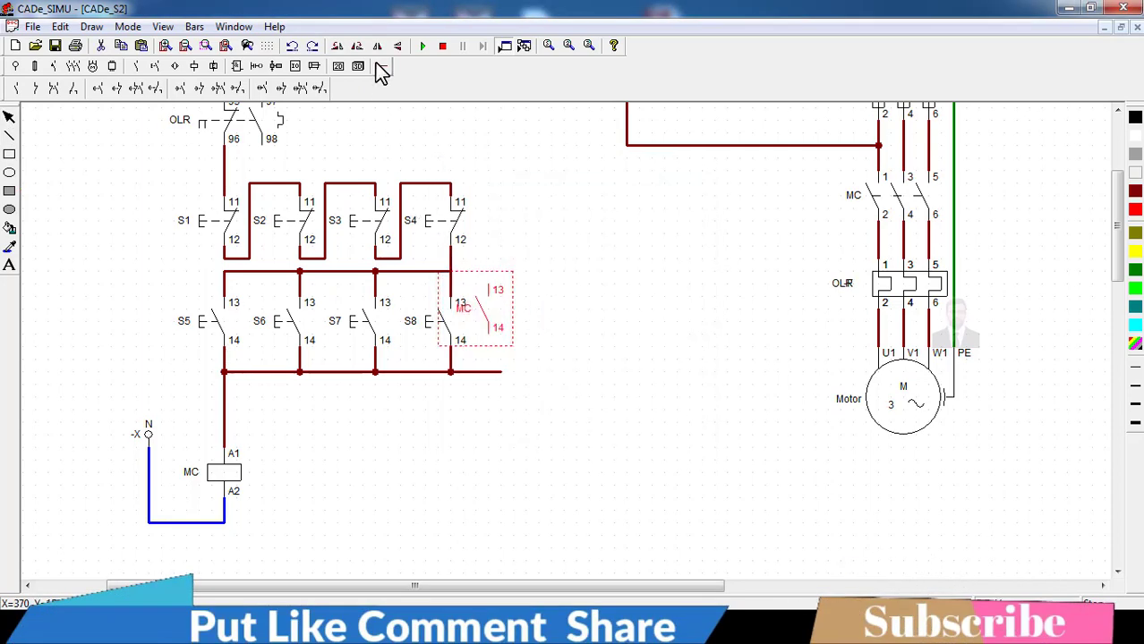
pyautogui.click(379, 67)
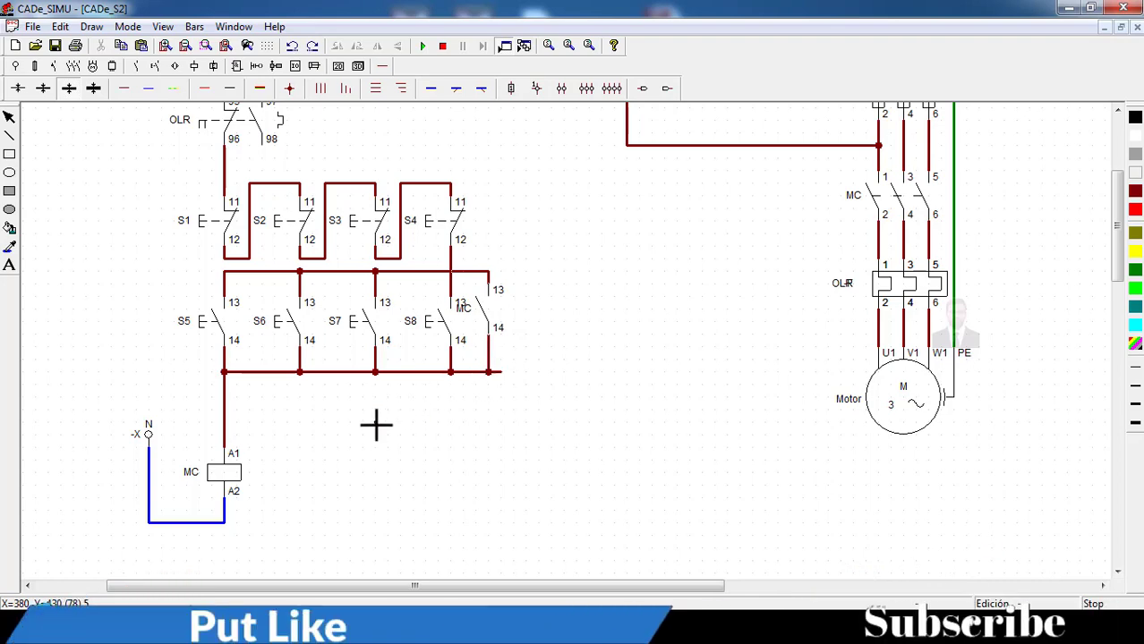
# Place the -H alarm horn to the right of the OLR 97/98 contact.
pyautogui.scroll(2, 376, 426)
pyautogui.scroll(-2, 376, 426)
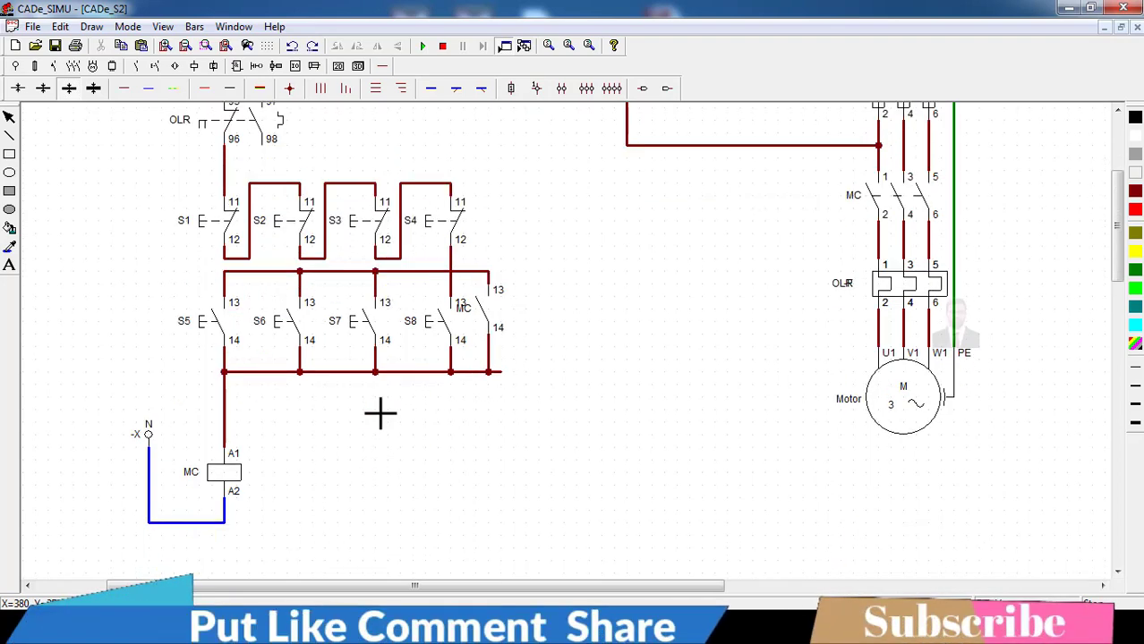
pyautogui.scroll(2, 378, 410)
pyautogui.scroll(4, 374, 394)
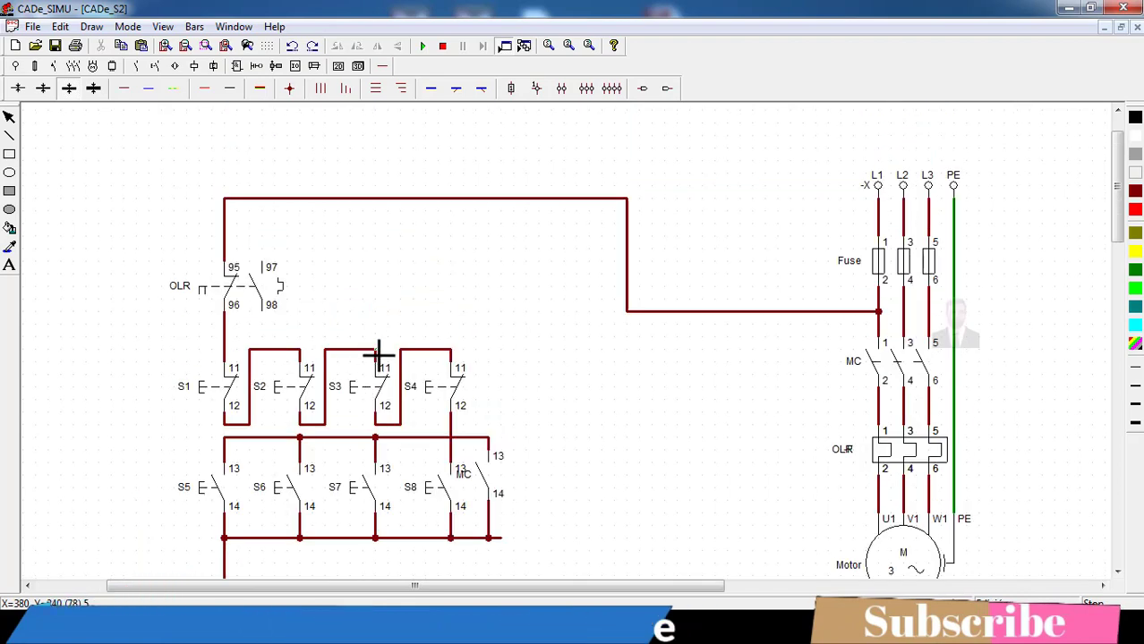
pyautogui.scroll(-2, 376, 369)
pyautogui.scroll(-2, 378, 356)
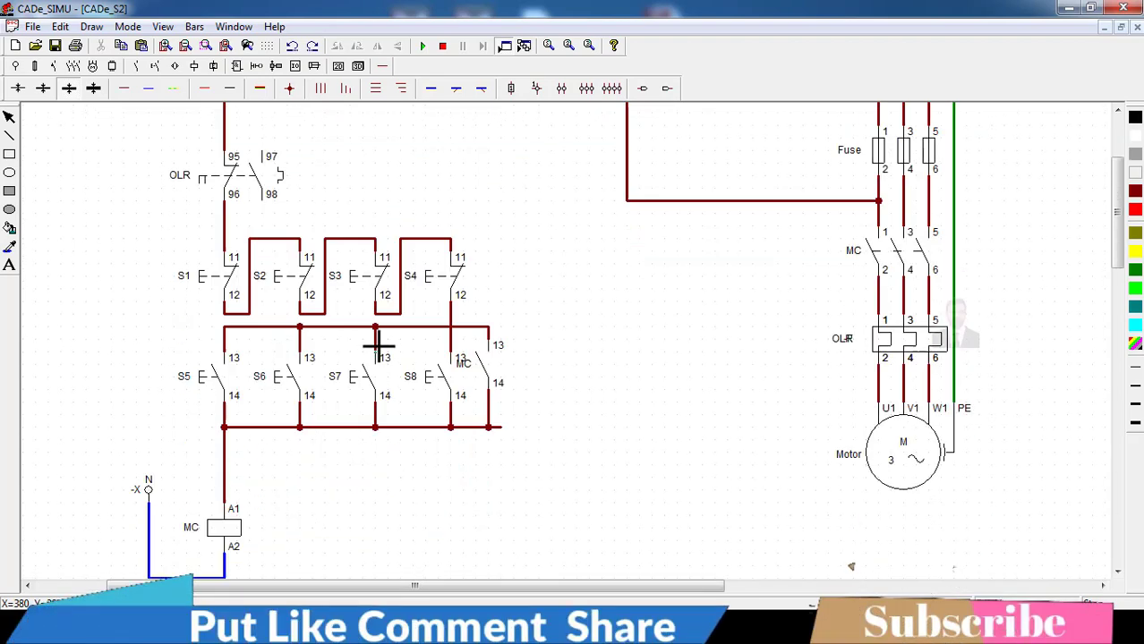
pyautogui.scroll(2, 367, 309)
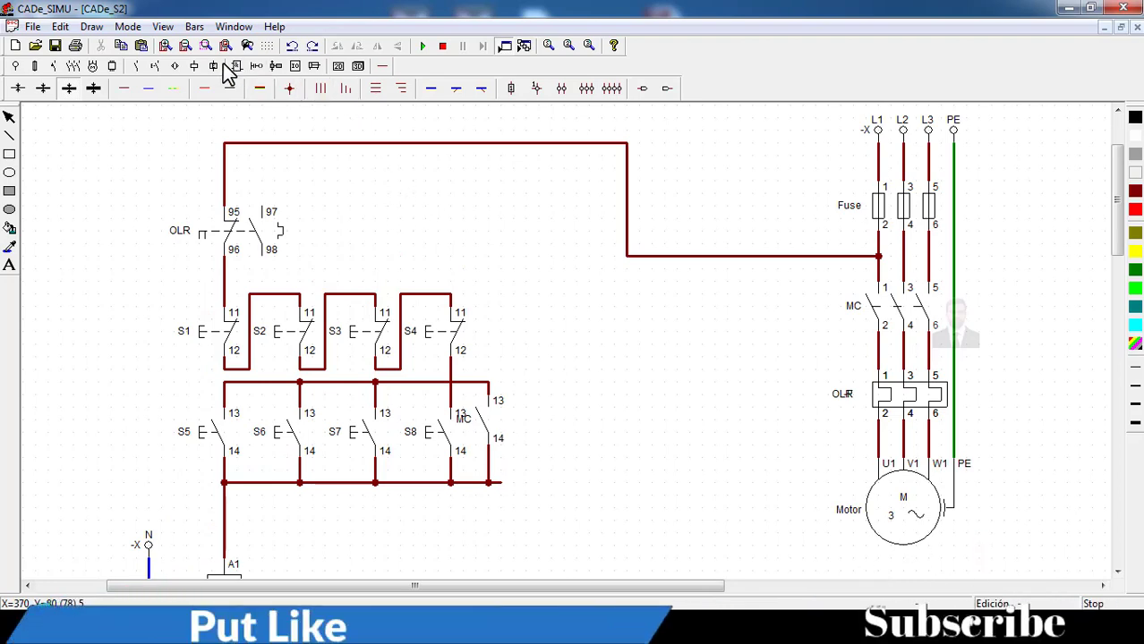
pyautogui.click(195, 66)
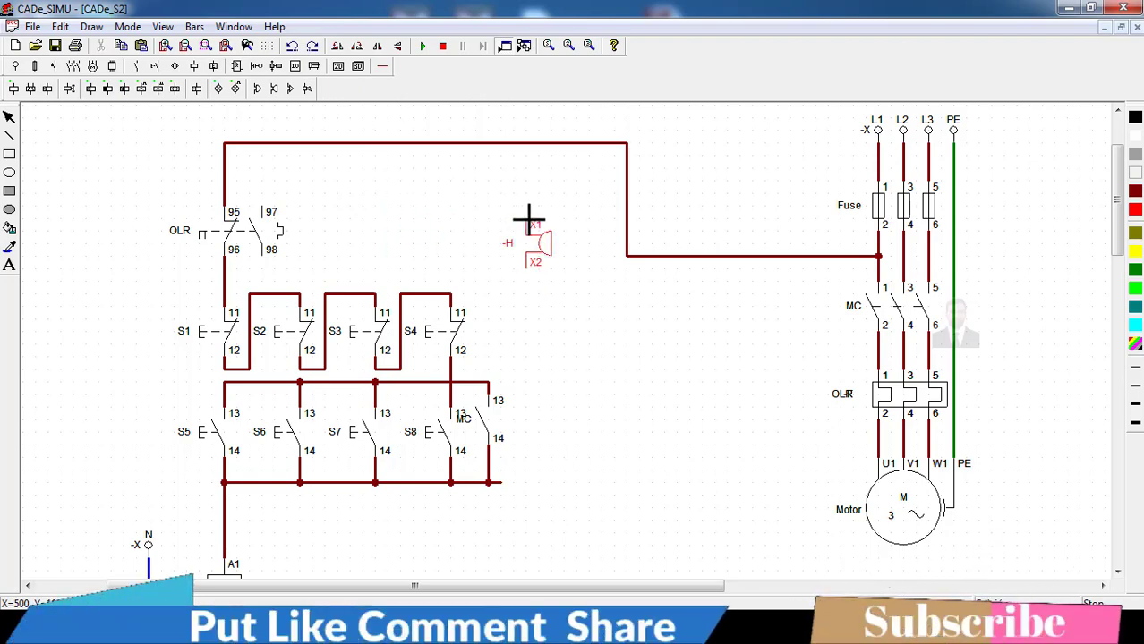
pyautogui.click(529, 213)
pyautogui.click(256, 67)
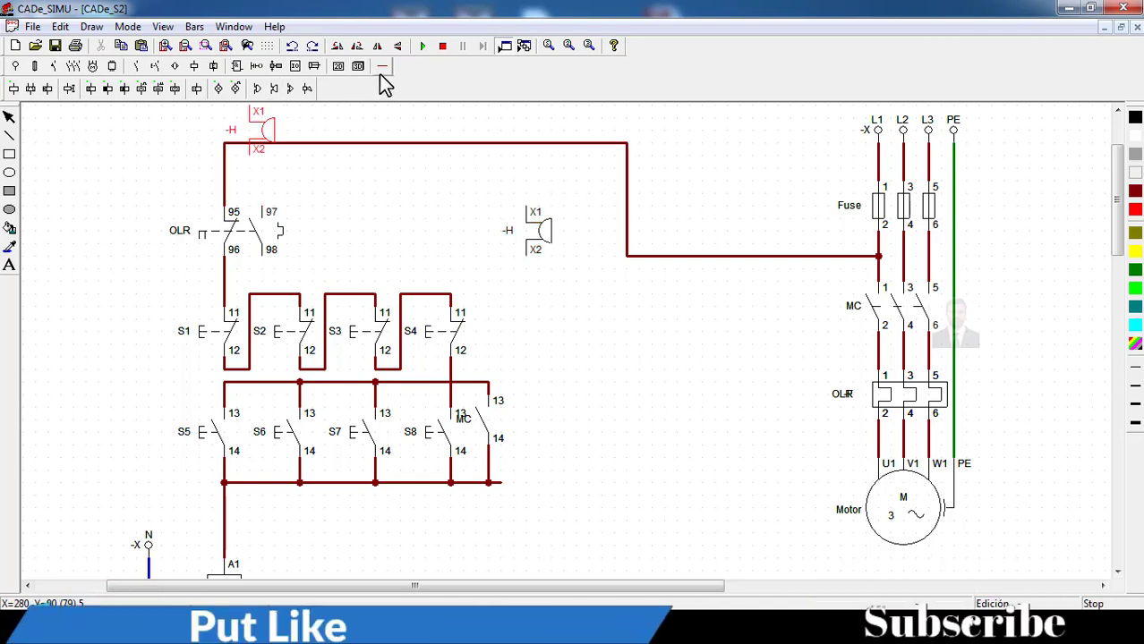
# Tap OLR terminal 97 from the supply line and wire terminal 98 to horn X1.
pyautogui.press('Escape')
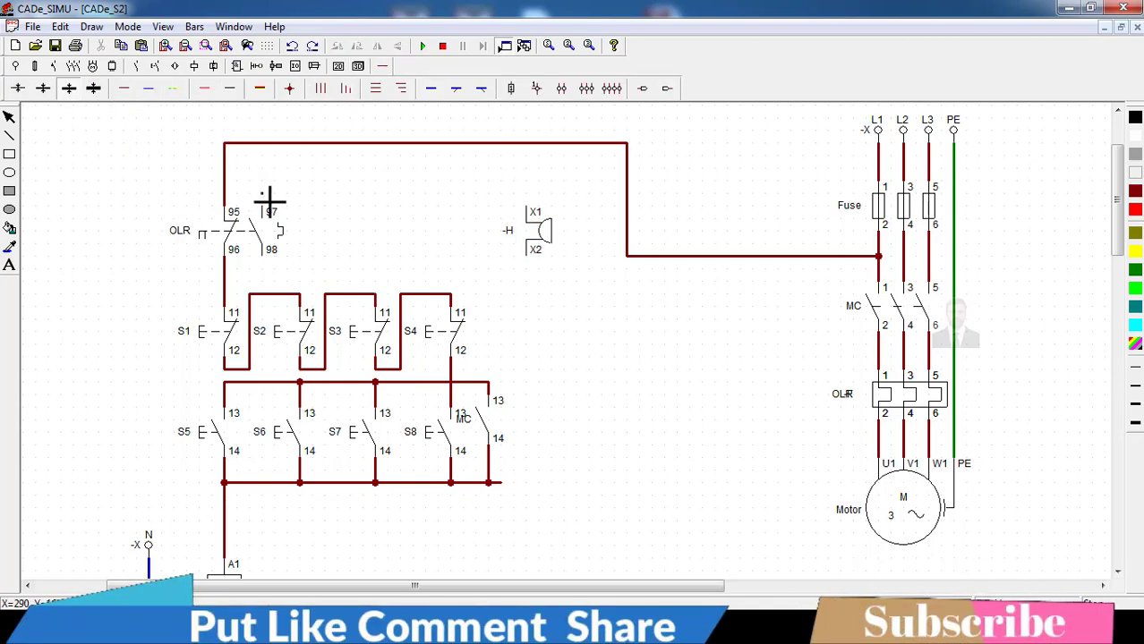
pyautogui.moveTo(225, 181); pyautogui.dragTo(266, 190)
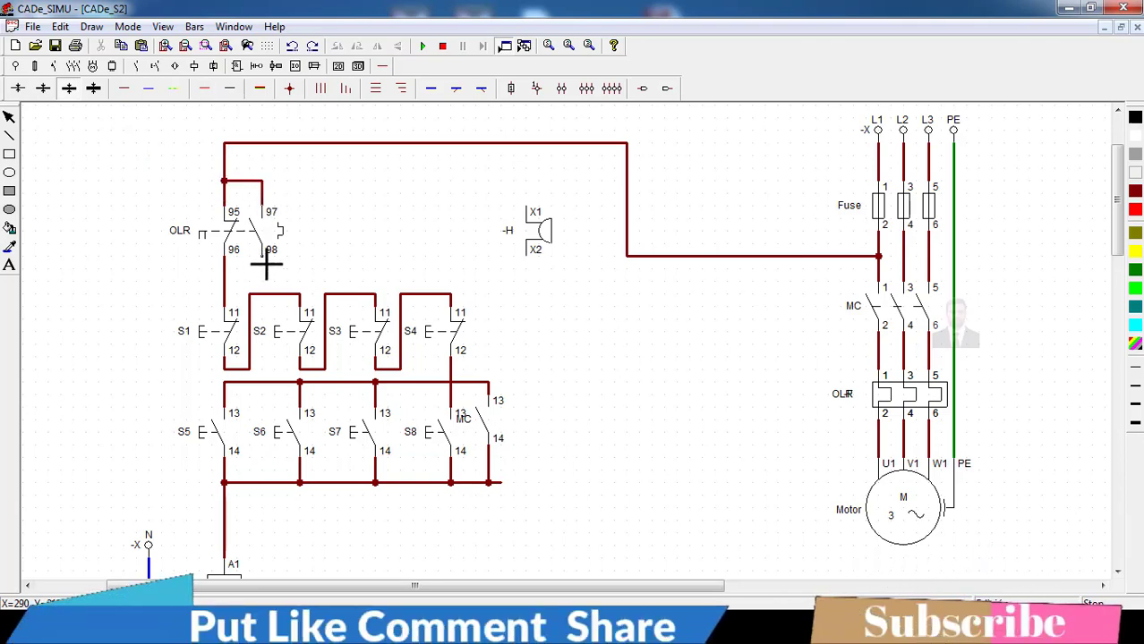
pyautogui.moveTo(279, 264); pyautogui.dragTo(428, 262)
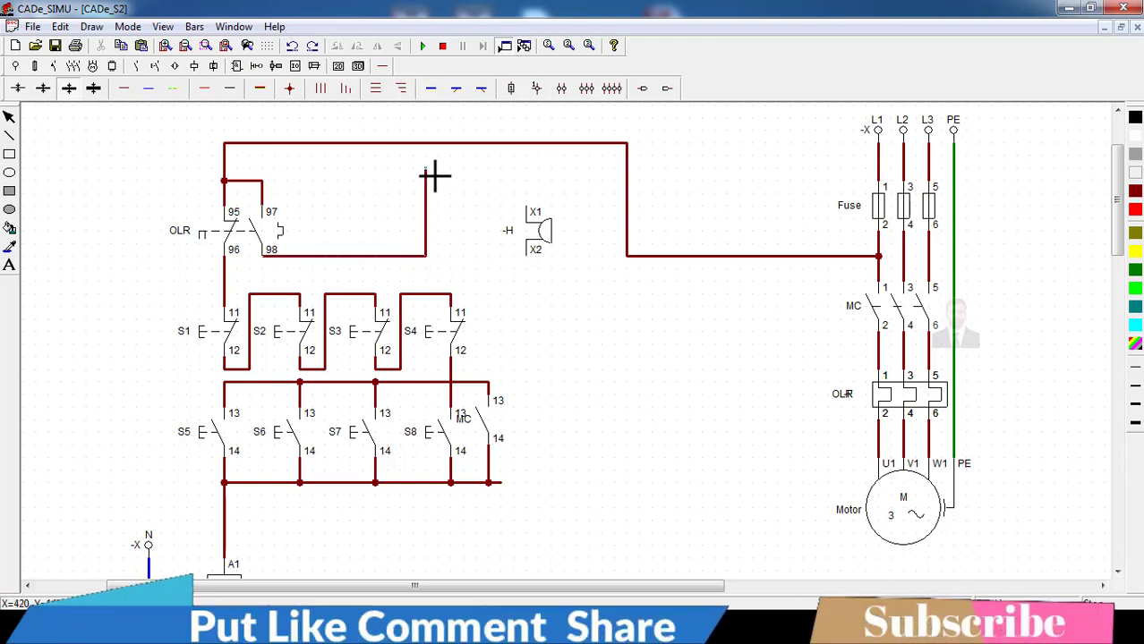
pyautogui.moveTo(522, 177); pyautogui.dragTo(527, 170)
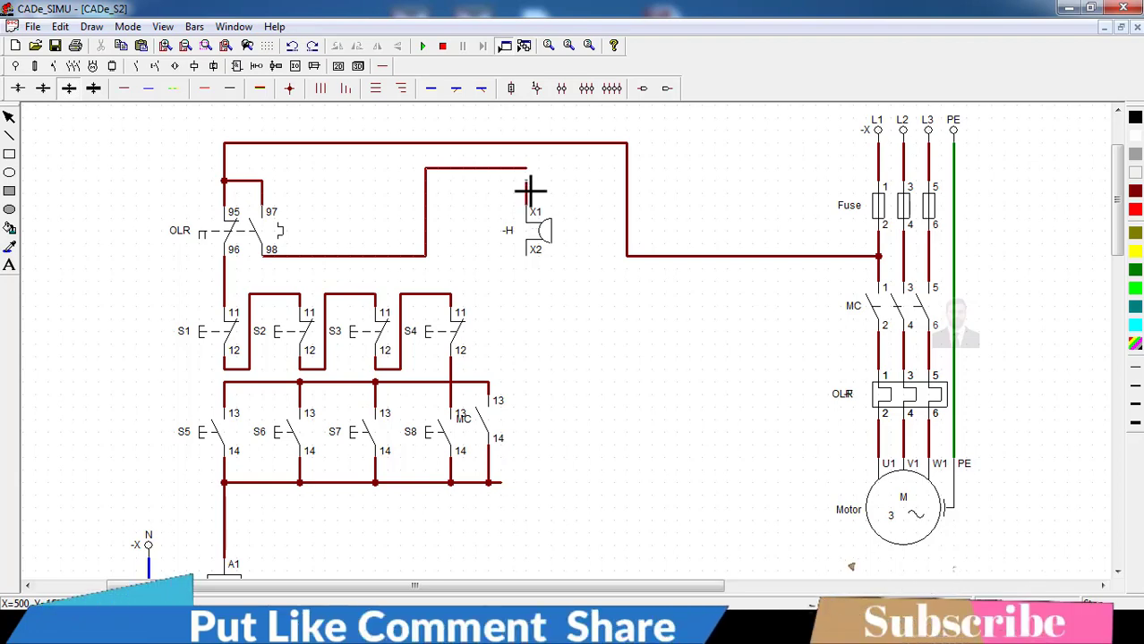
pyautogui.scroll(-3, 498, 280)
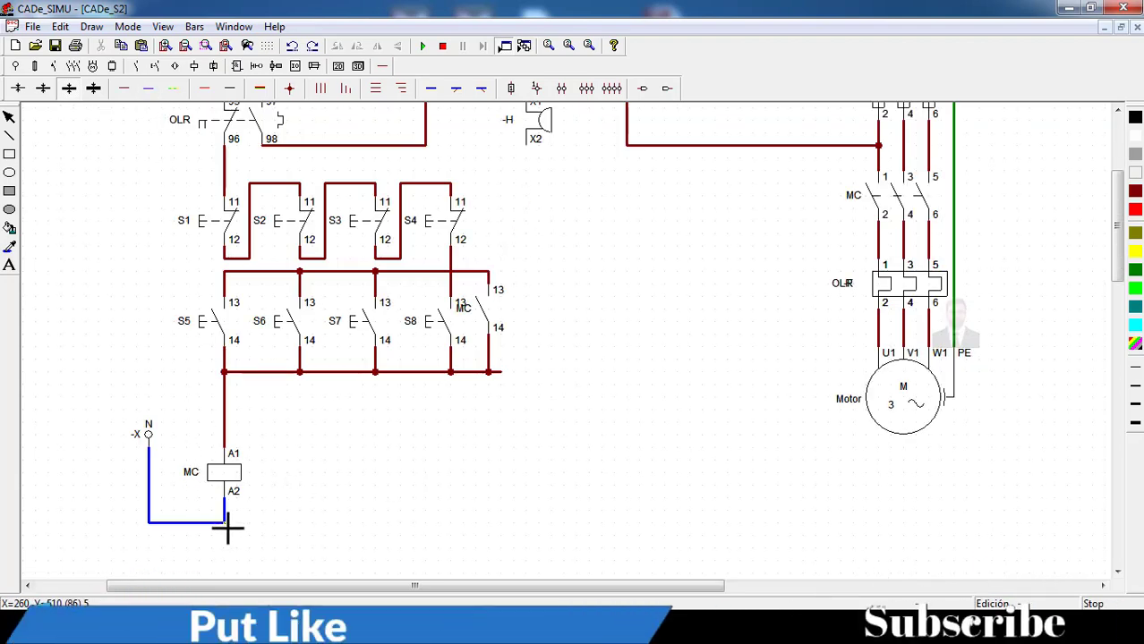
# Run the blue neutral wire from coil A2 along the bottom and up to horn X2.
pyautogui.moveTo(225, 523)
pyautogui.mouseDown()
pyautogui.moveTo(501, 523)
pyautogui.moveTo(561, 546)
pyautogui.mouseUp()
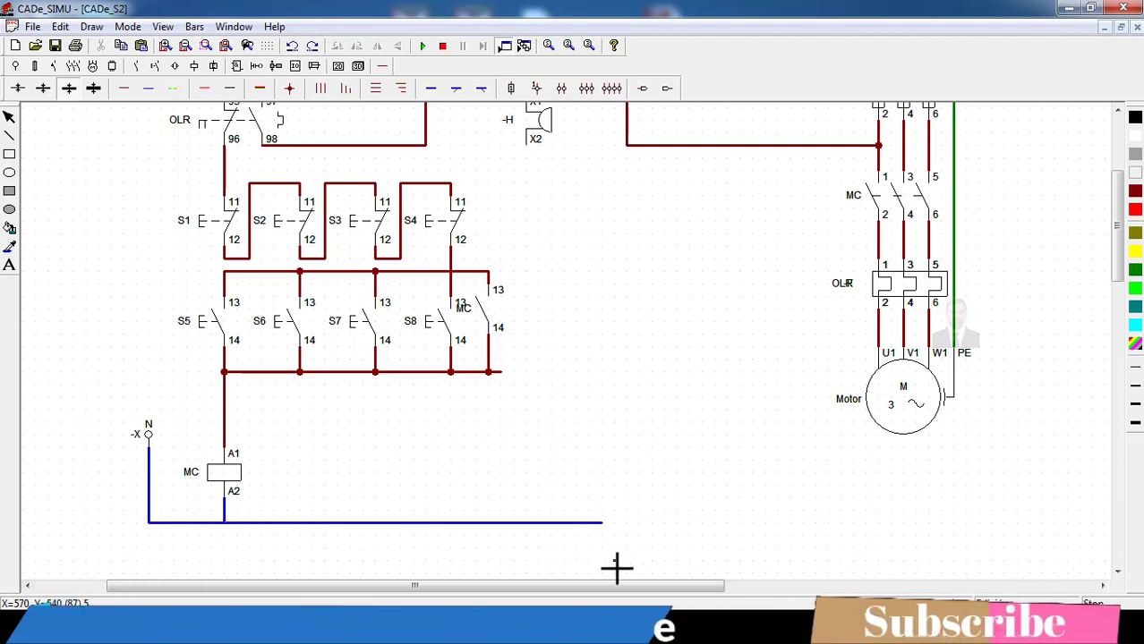
pyautogui.moveTo(598, 537); pyautogui.dragTo(601, 523)
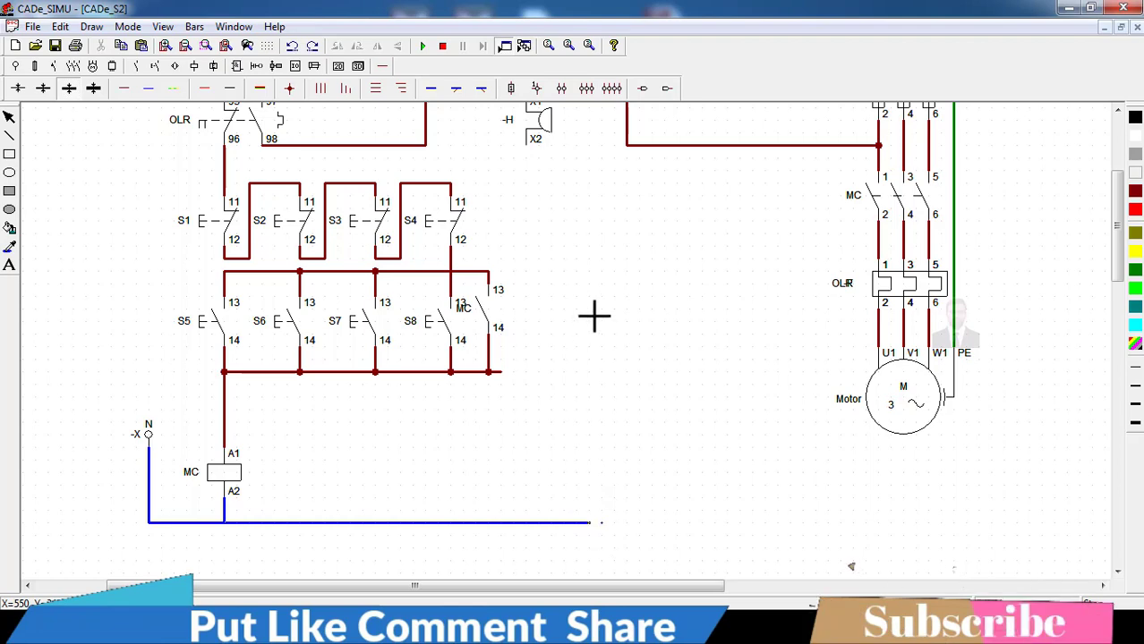
pyautogui.moveTo(604, 176); pyautogui.dragTo(602, 145)
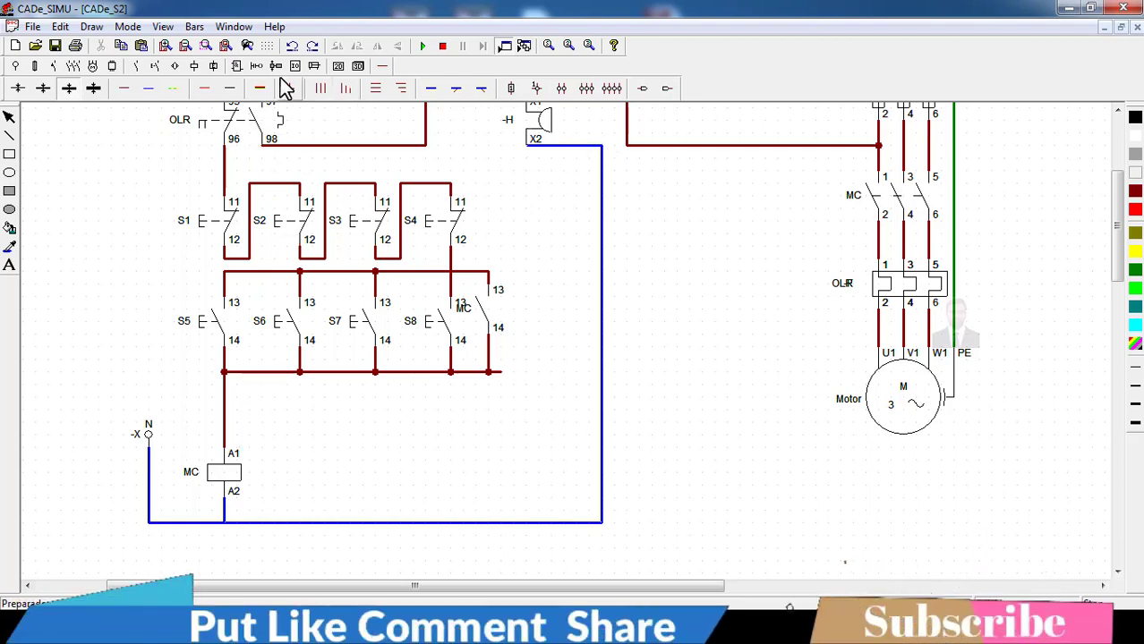
# Place a pilot lamp beside the MC coil.
pyautogui.click(193, 66)
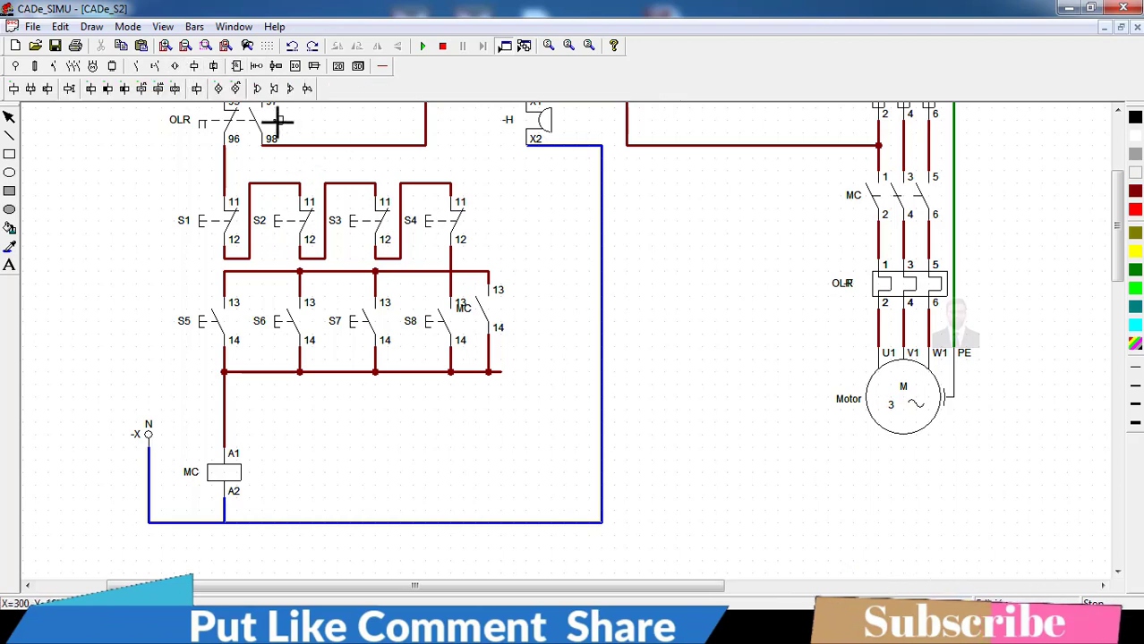
pyautogui.click(219, 88)
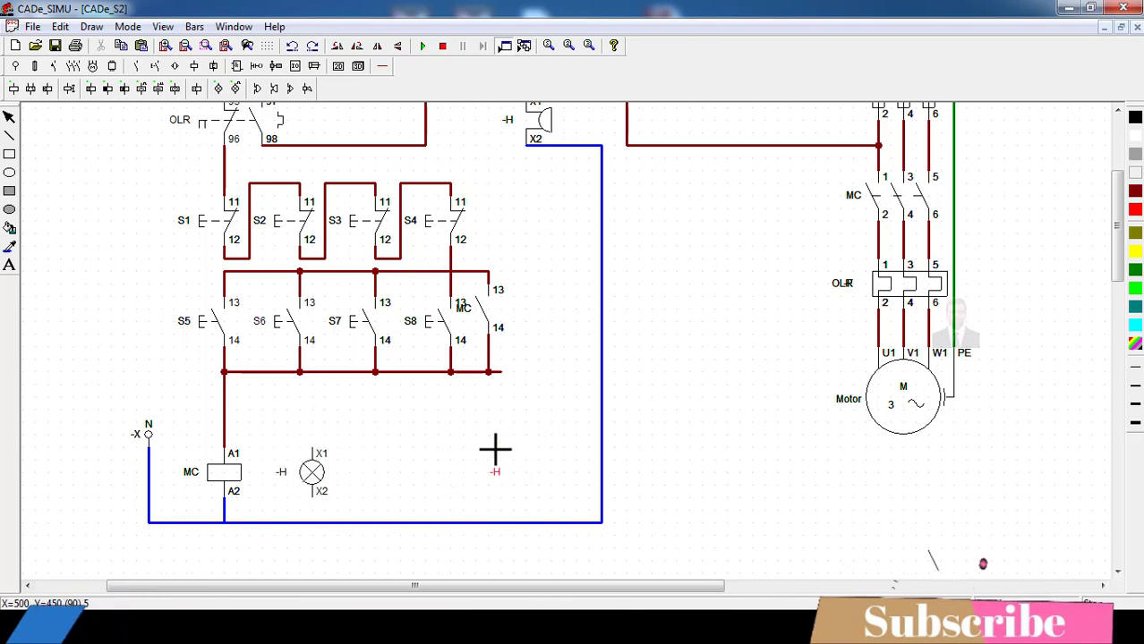
pyautogui.click(408, 452)
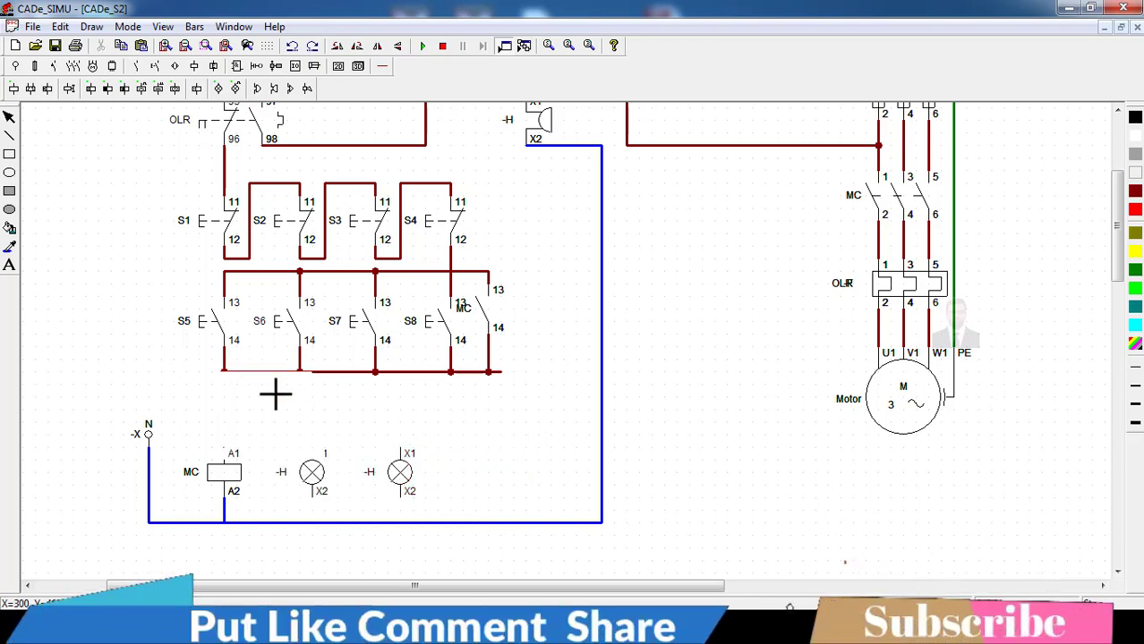
# Set the second pilot lamp's indicator colour to Red.
pyautogui.click(11, 125)
pyautogui.doubleClick(400, 472)
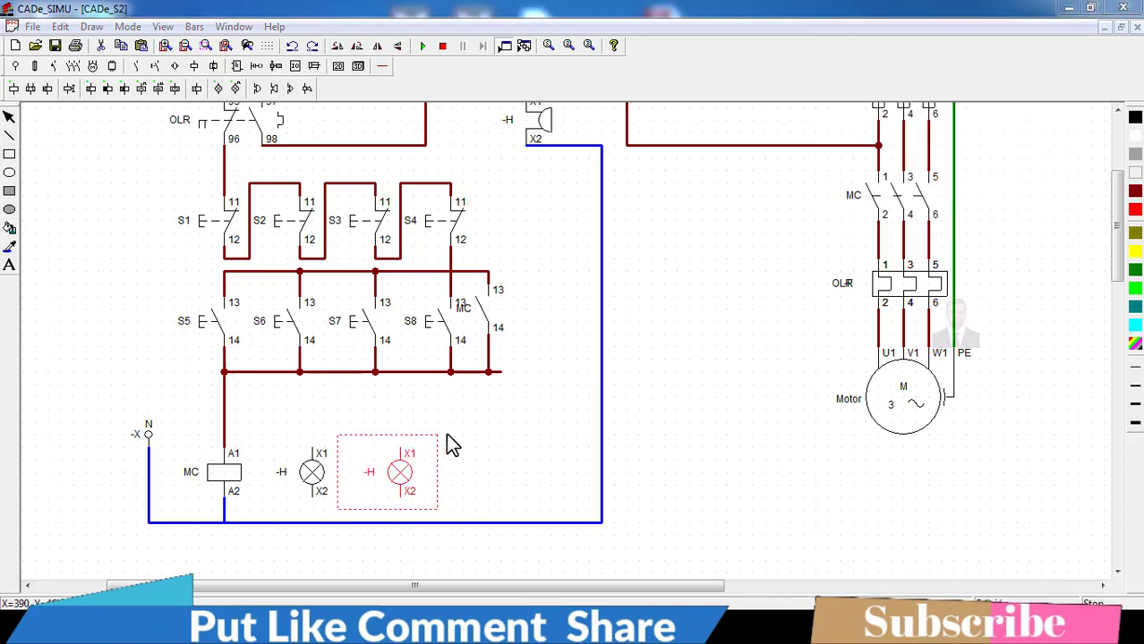
pyautogui.click(633, 240)
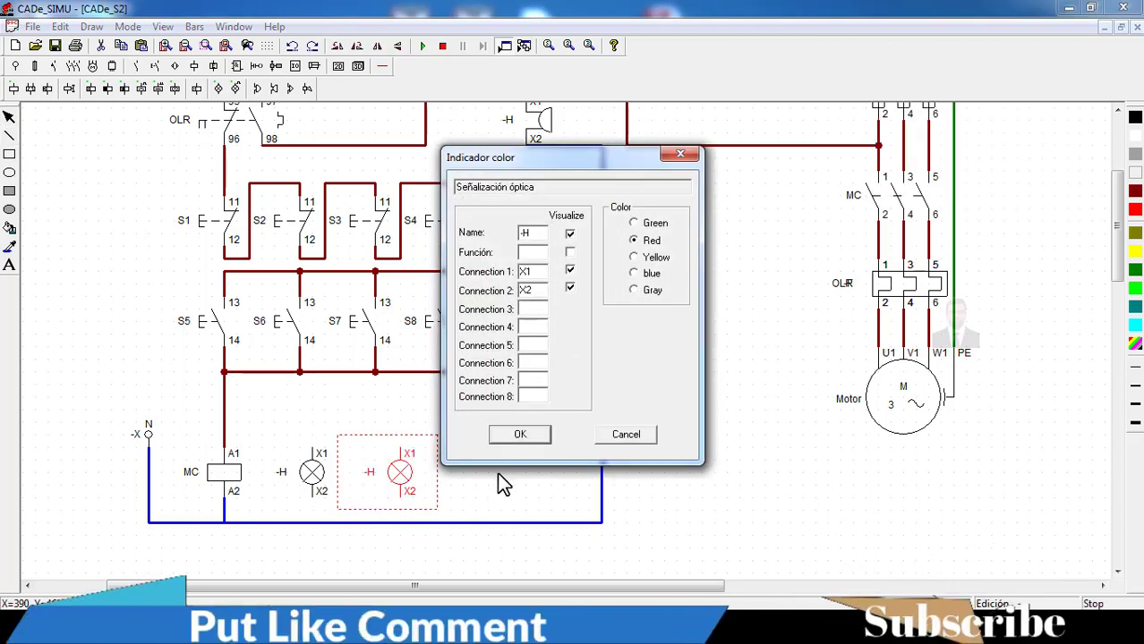
pyautogui.click(519, 436)
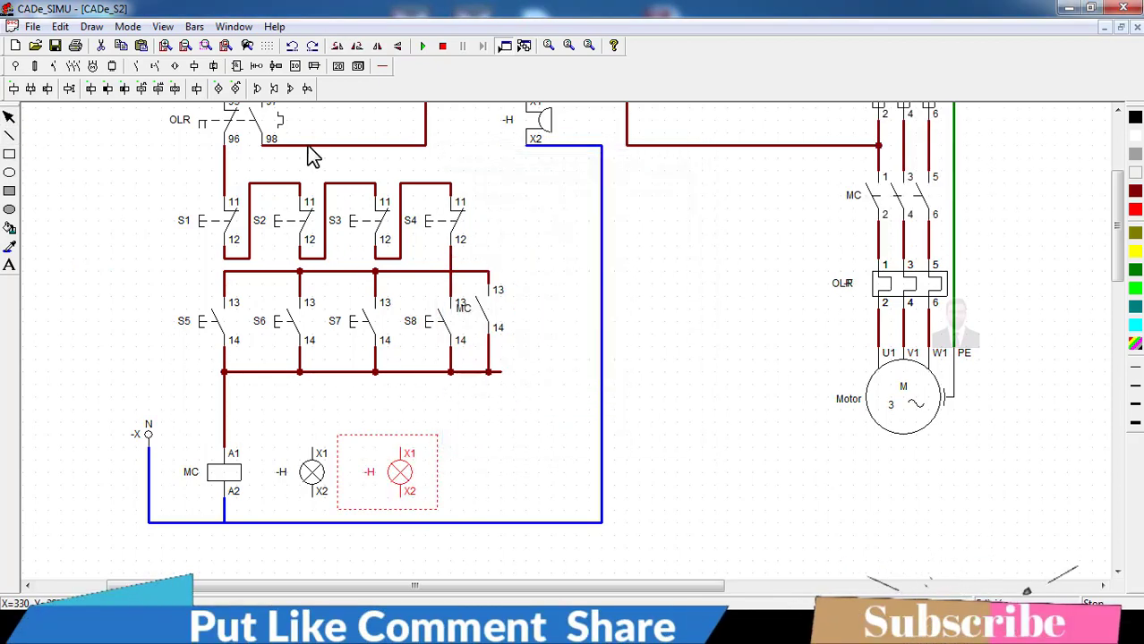
pyautogui.click(380, 67)
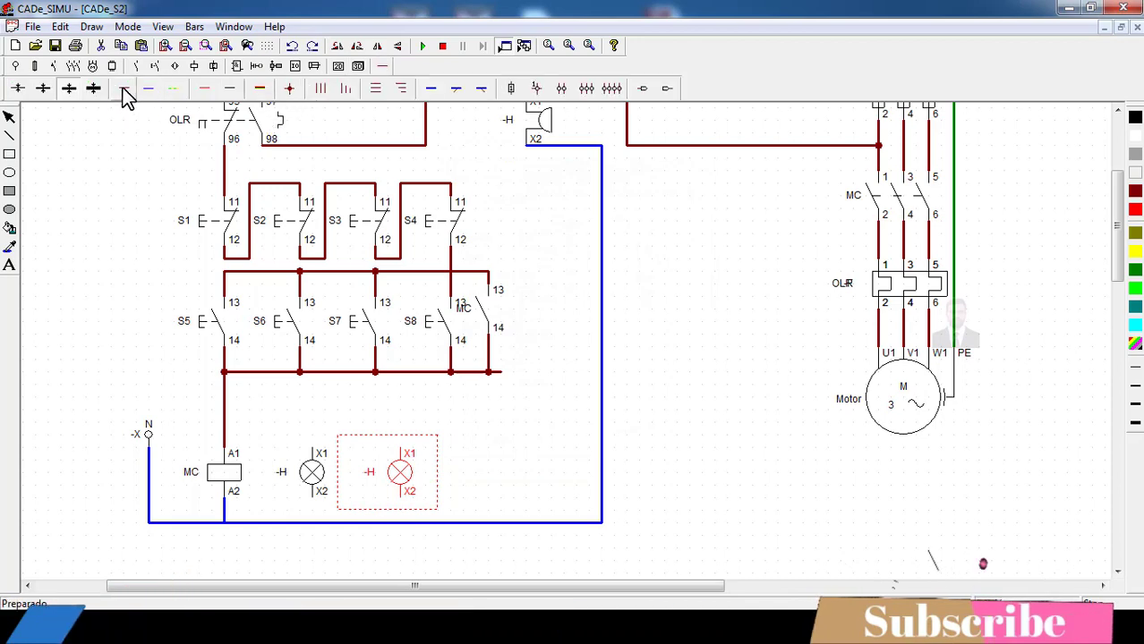
# Wire the first lamp between the A1 line and neutral, and swap the OLR relay for a copy.
pyautogui.moveTo(231, 433)
pyautogui.mouseDown()
pyautogui.moveTo(313, 429)
pyautogui.moveTo(313, 454)
pyautogui.mouseUp()
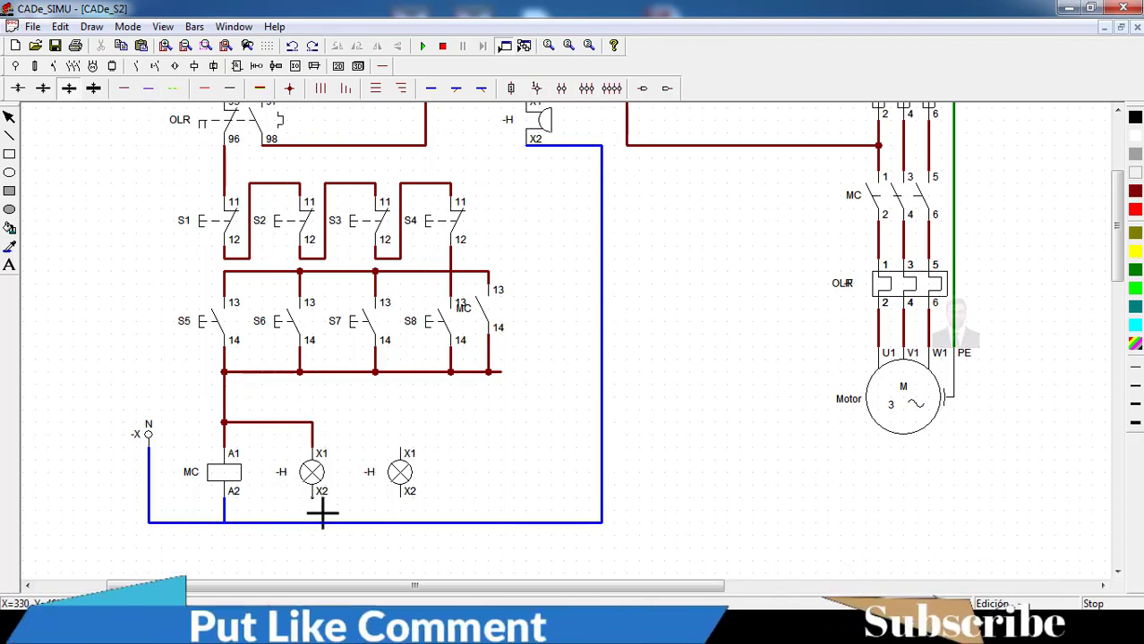
pyautogui.moveTo(312, 500); pyautogui.dragTo(313, 523)
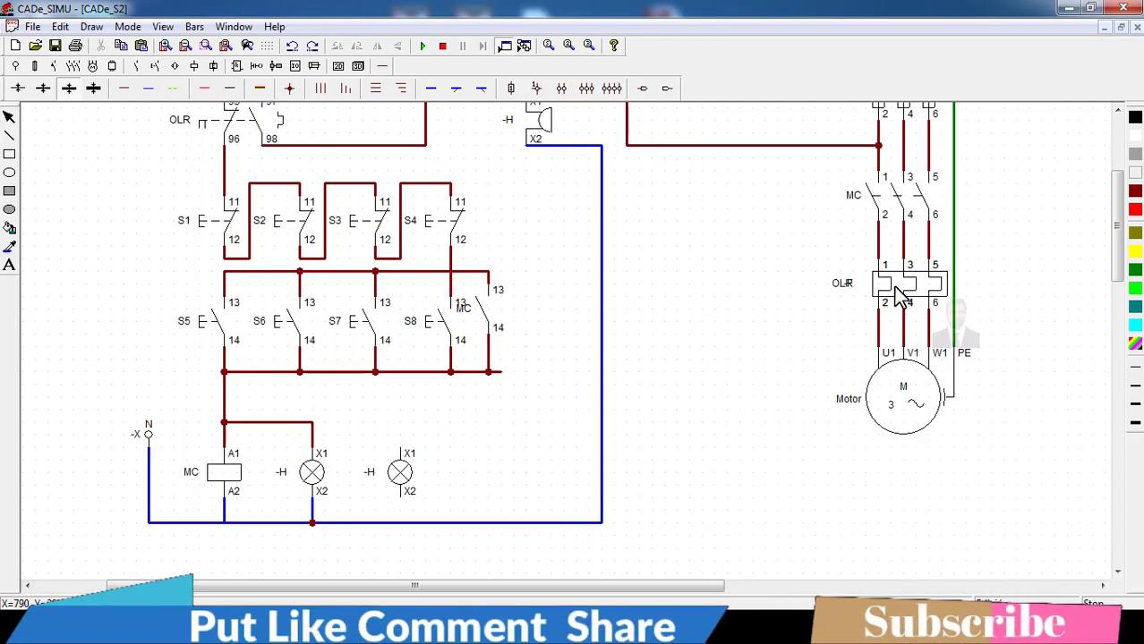
pyautogui.moveTo(901, 298)
pyautogui.keyDown('ctrl'); pyautogui.mouseDown()
pyautogui.moveTo(800, 300)
pyautogui.moveTo(926, 280)
pyautogui.mouseUp(); pyautogui.keyUp('ctrl')
pyautogui.press('Delete')
pyautogui.click(440, 455)
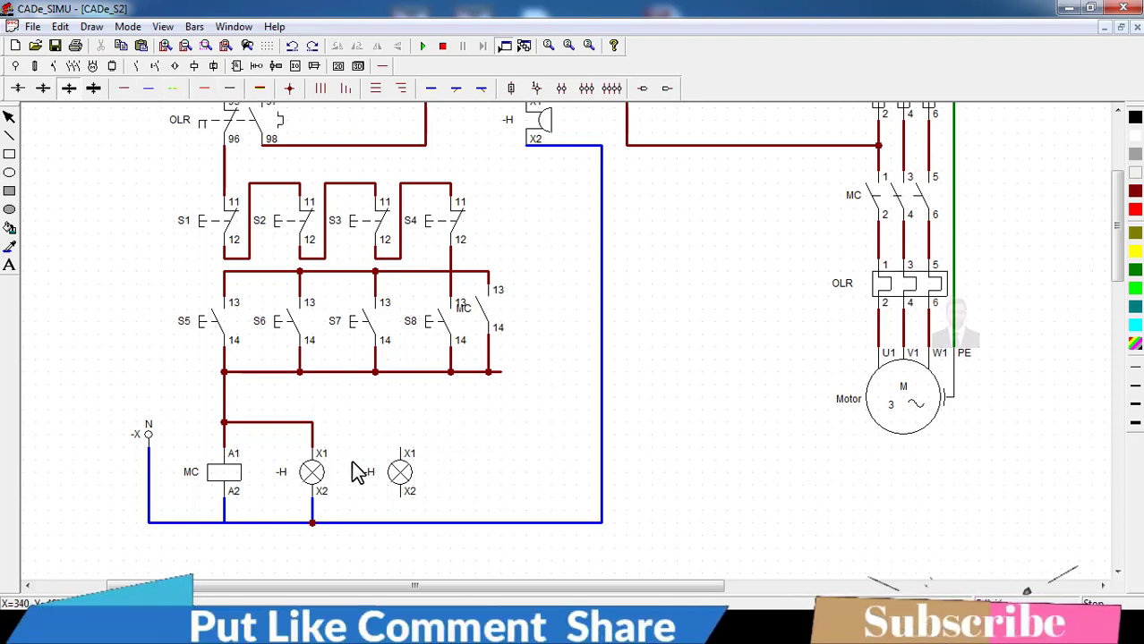
# Place a normally closed contact to the right of the start buttons.
pyautogui.click(136, 65)
pyautogui.click(36, 87)
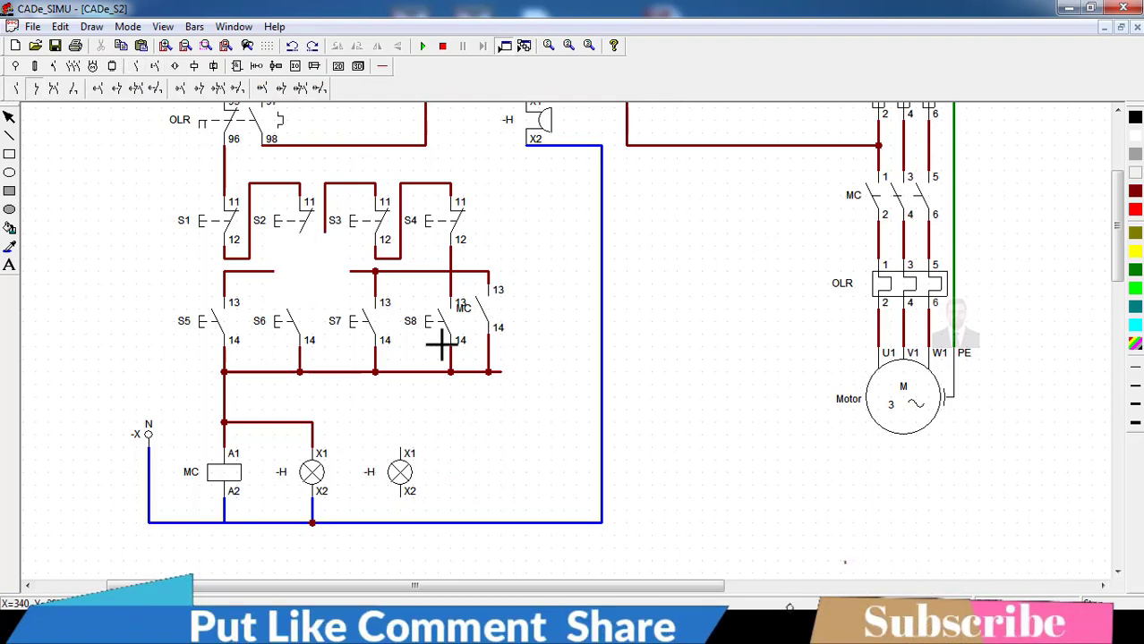
pyautogui.scroll(2, 546, 353)
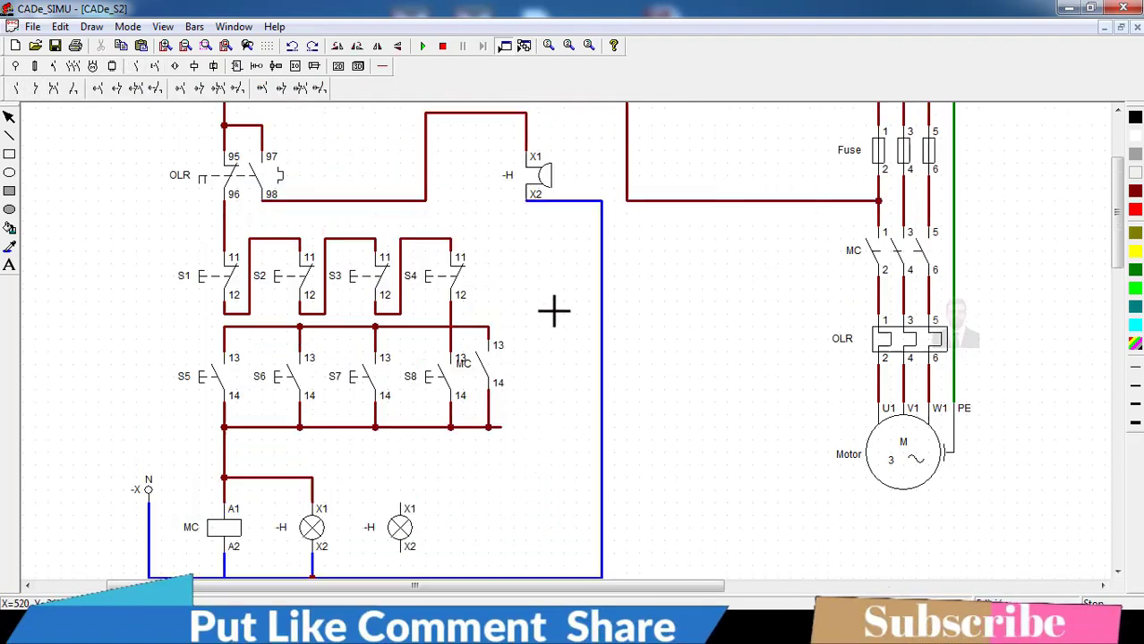
pyautogui.scroll(2, 548, 318)
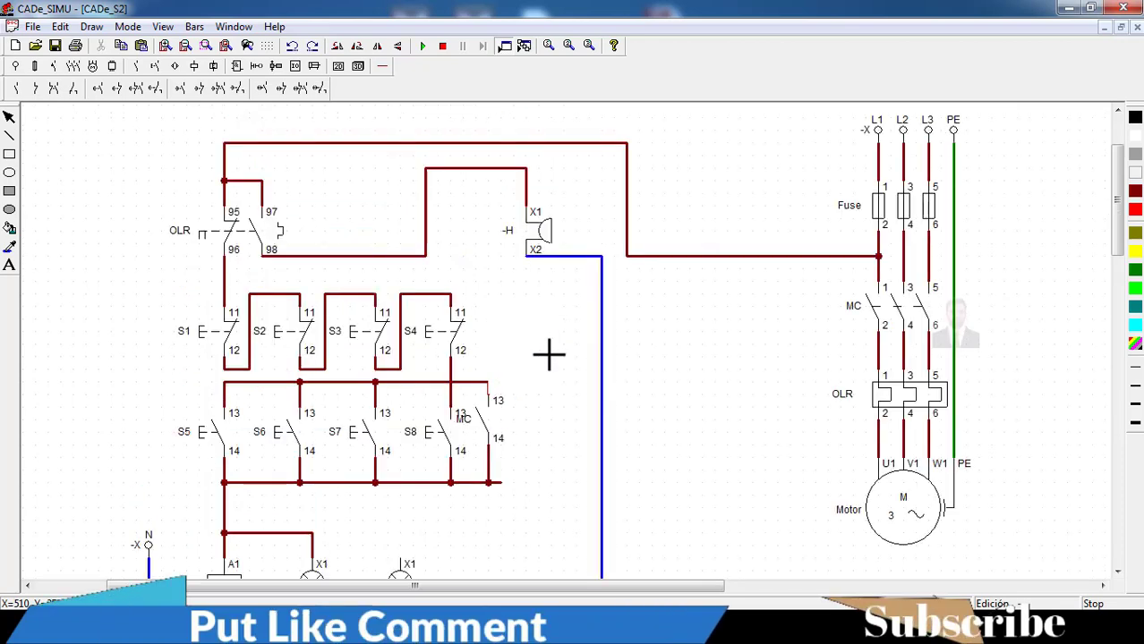
pyautogui.click(576, 413)
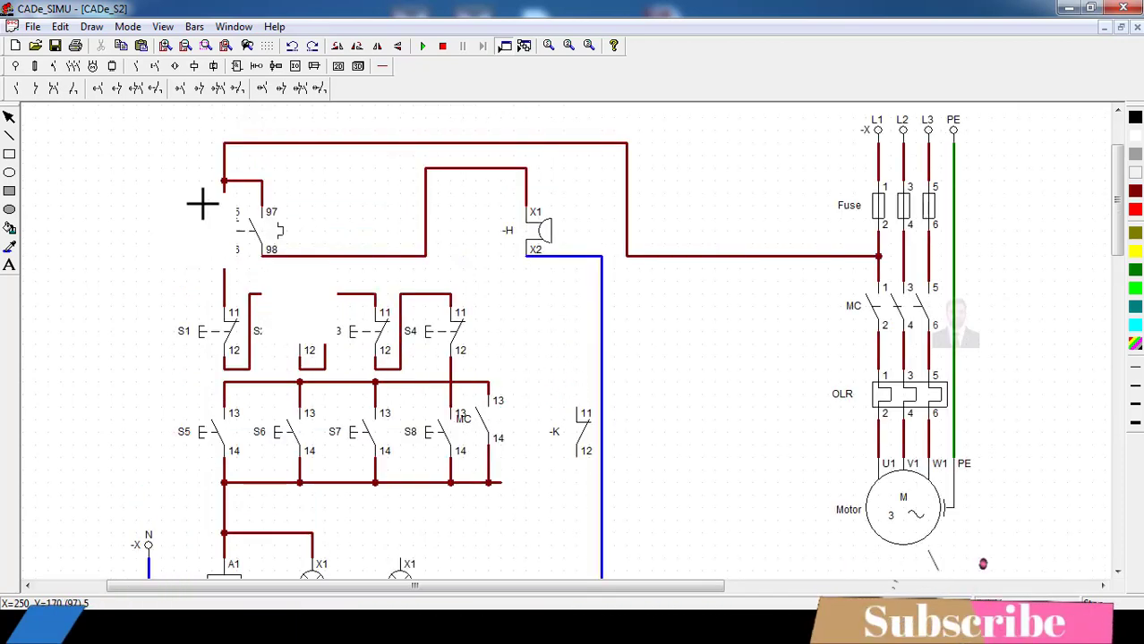
# Wire the second lamp's X1 up to contact terminal 12 and its X2 to neutral.
pyautogui.click(383, 68)
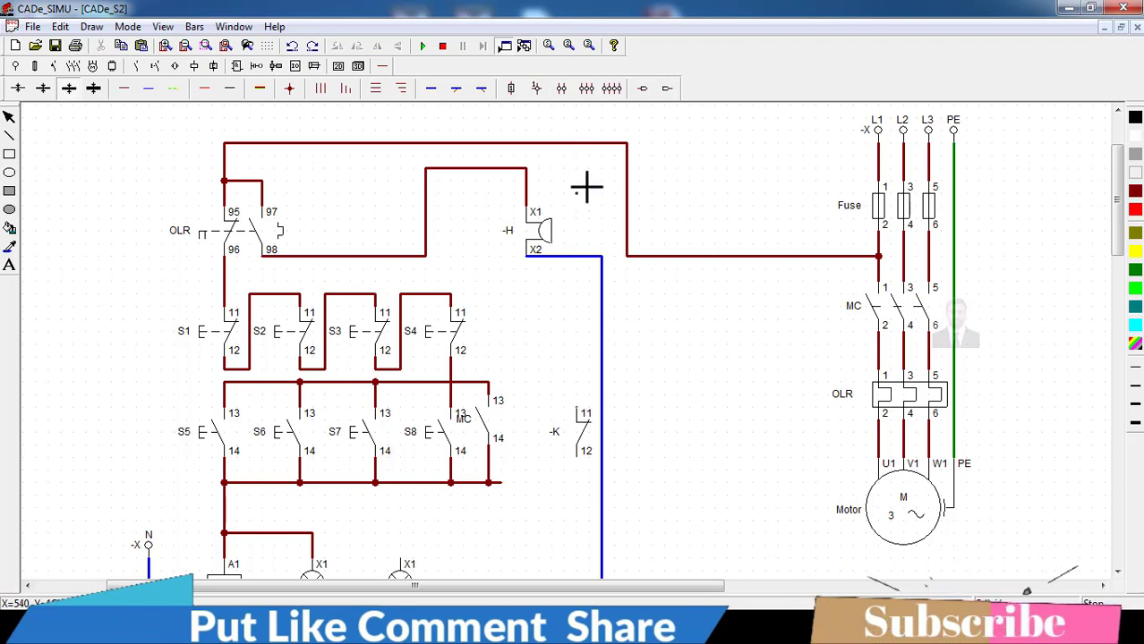
pyautogui.scroll(-3, 623, 324)
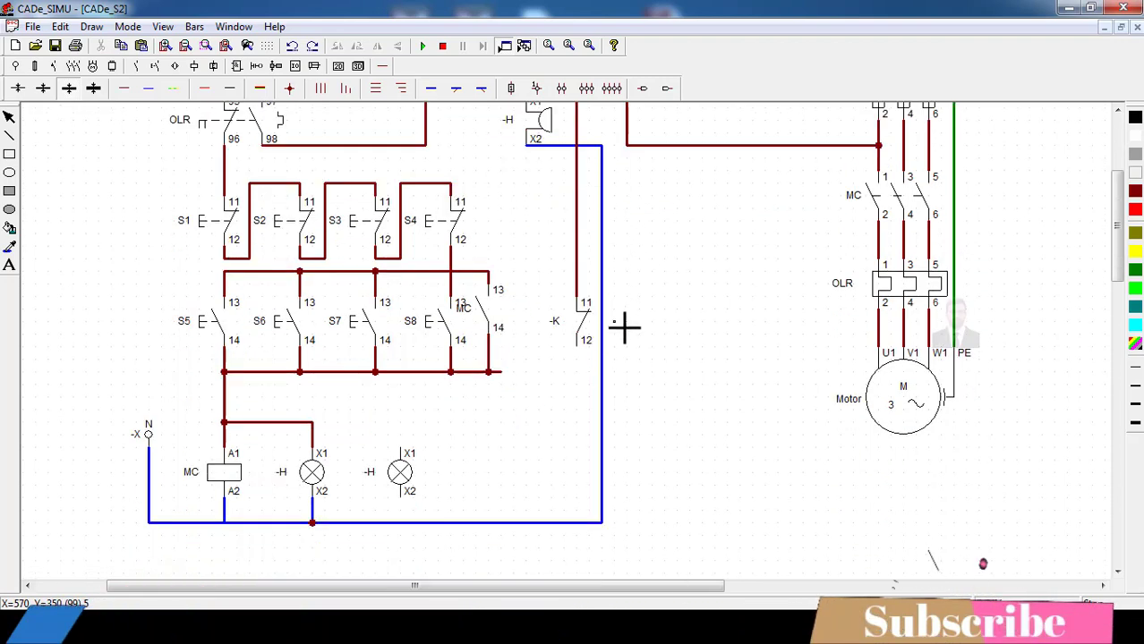
pyautogui.moveTo(407, 454); pyautogui.dragTo(407, 421)
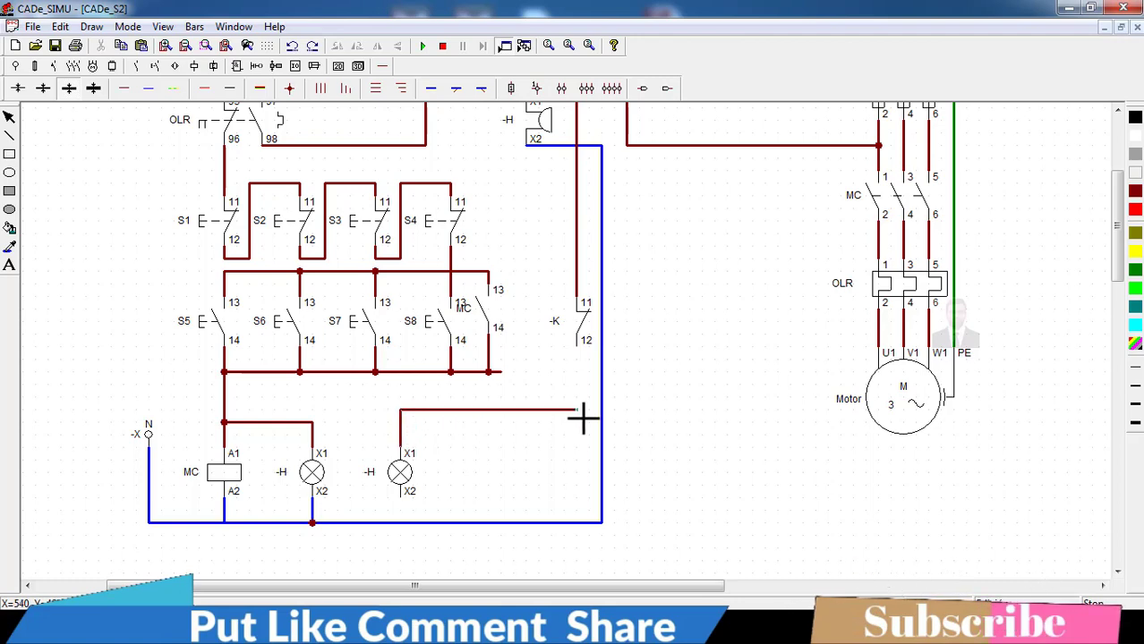
pyautogui.moveTo(583, 418); pyautogui.dragTo(583, 341)
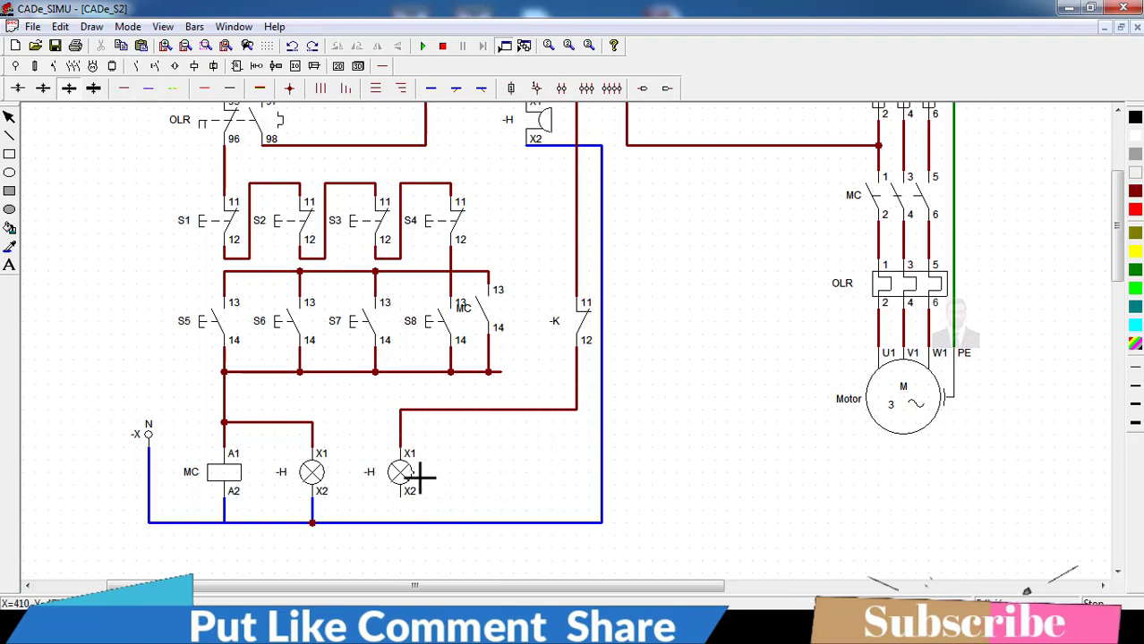
pyautogui.click(405, 525)
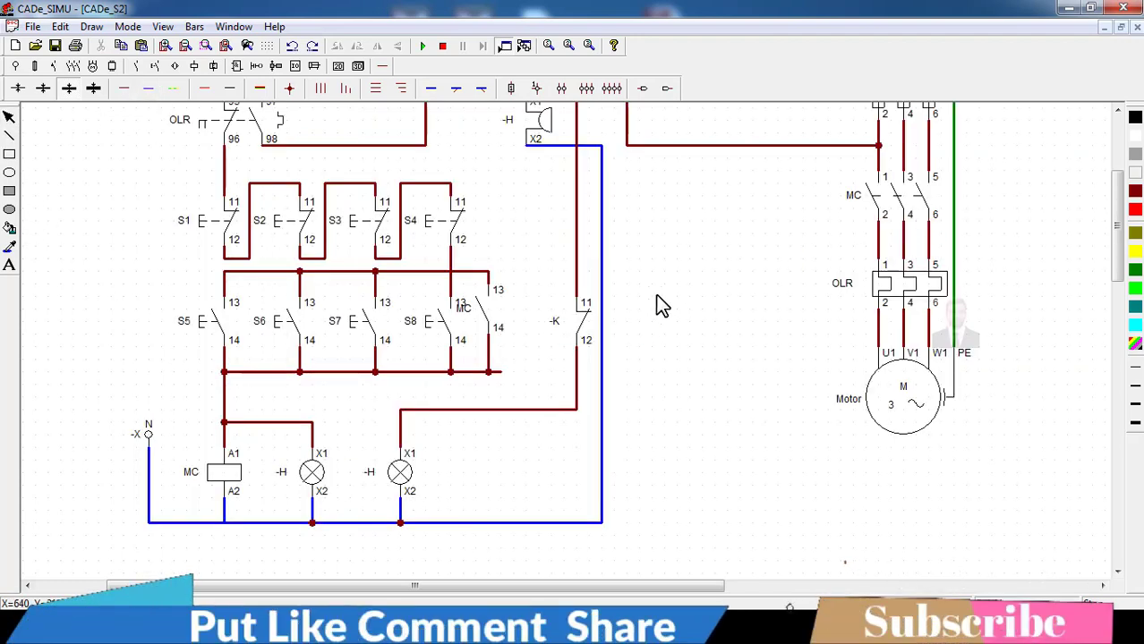
# Rename the NC contact to MC and the first pilot lamp to Start.
pyautogui.doubleClick(588, 321)
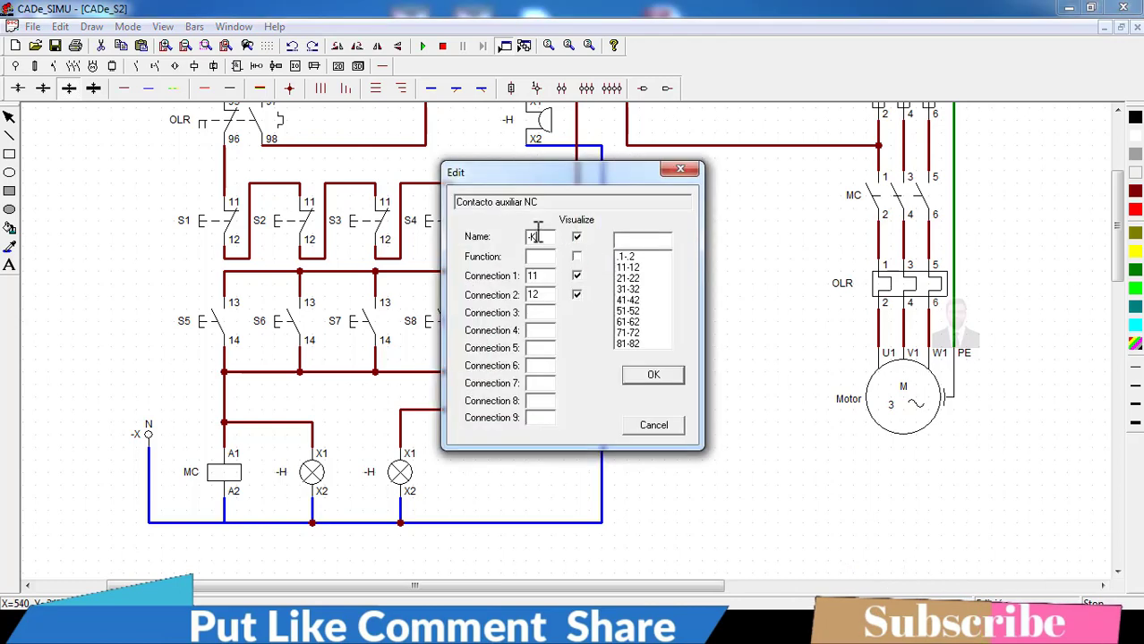
pyautogui.moveTo(537, 236); pyautogui.dragTo(459, 236)
pyautogui.write('MC')
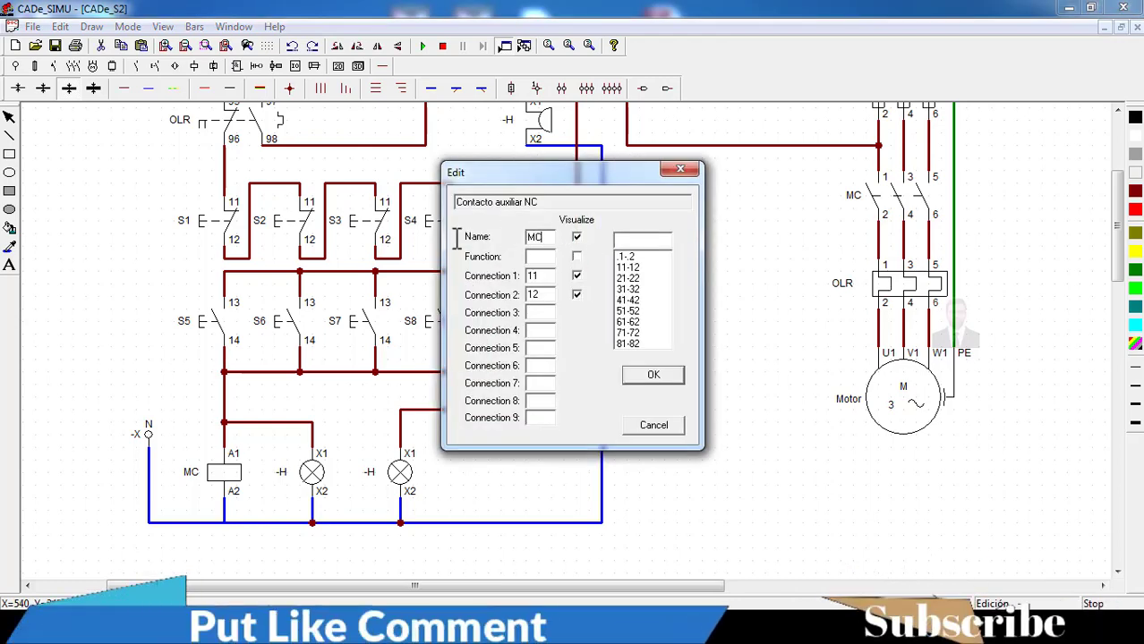
pyautogui.press('Return')
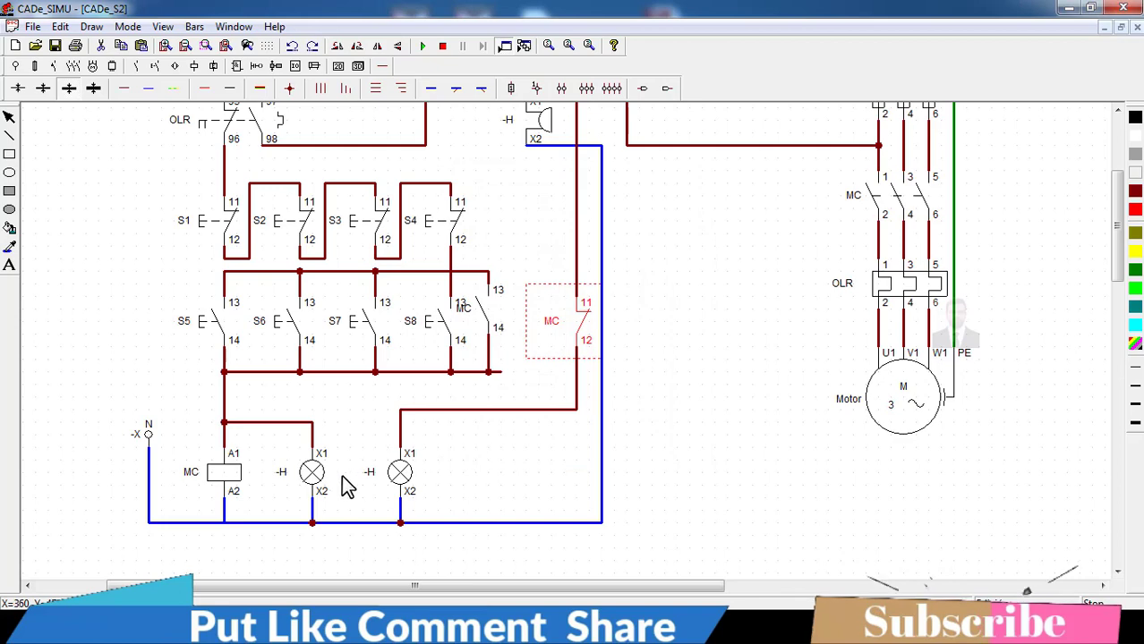
pyautogui.doubleClick(320, 480)
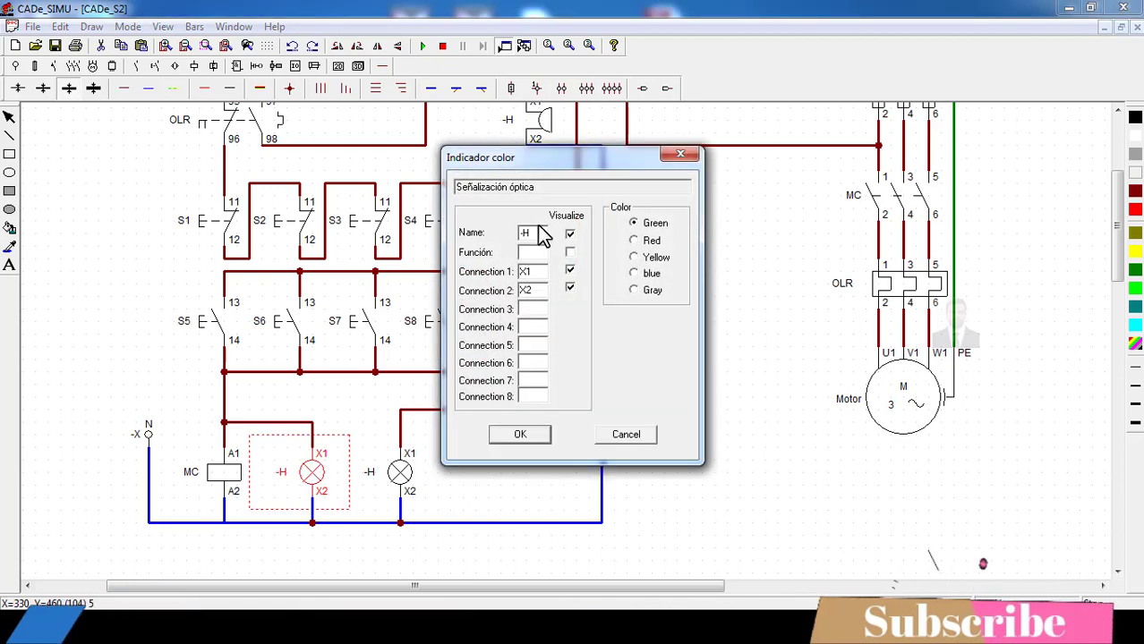
pyautogui.moveTo(539, 235); pyautogui.dragTo(484, 232)
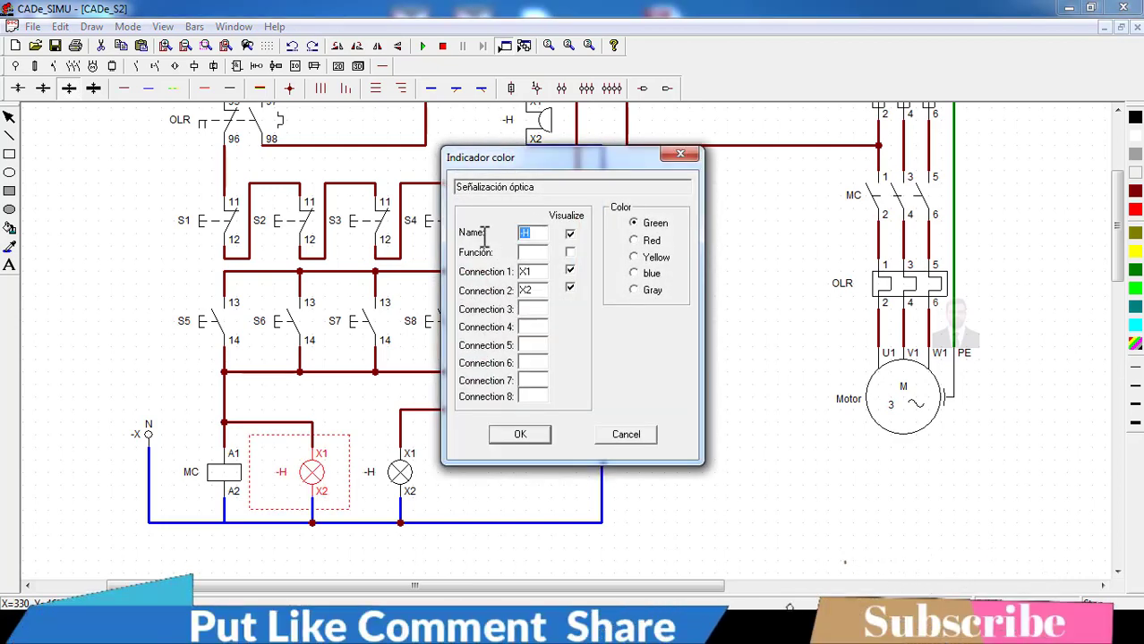
pyautogui.write('Start')
pyautogui.press('Return')
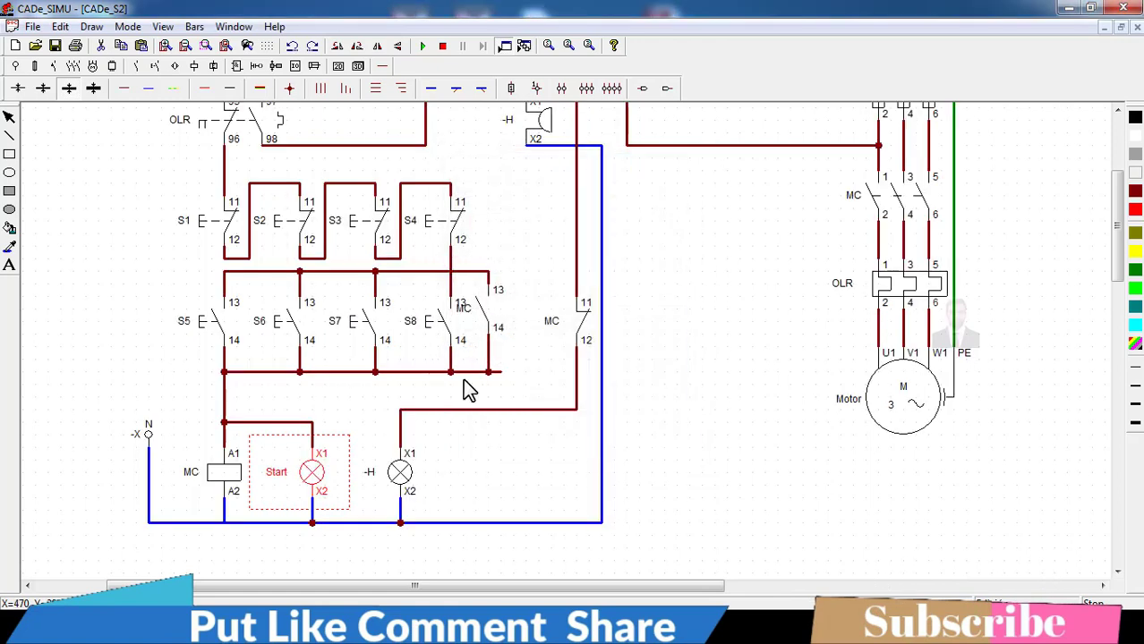
# Rename the second pilot lamp to Stop and the horn to Alarm.
pyautogui.doubleClick(400, 472)
pyautogui.moveTo(537, 234); pyautogui.dragTo(484, 233)
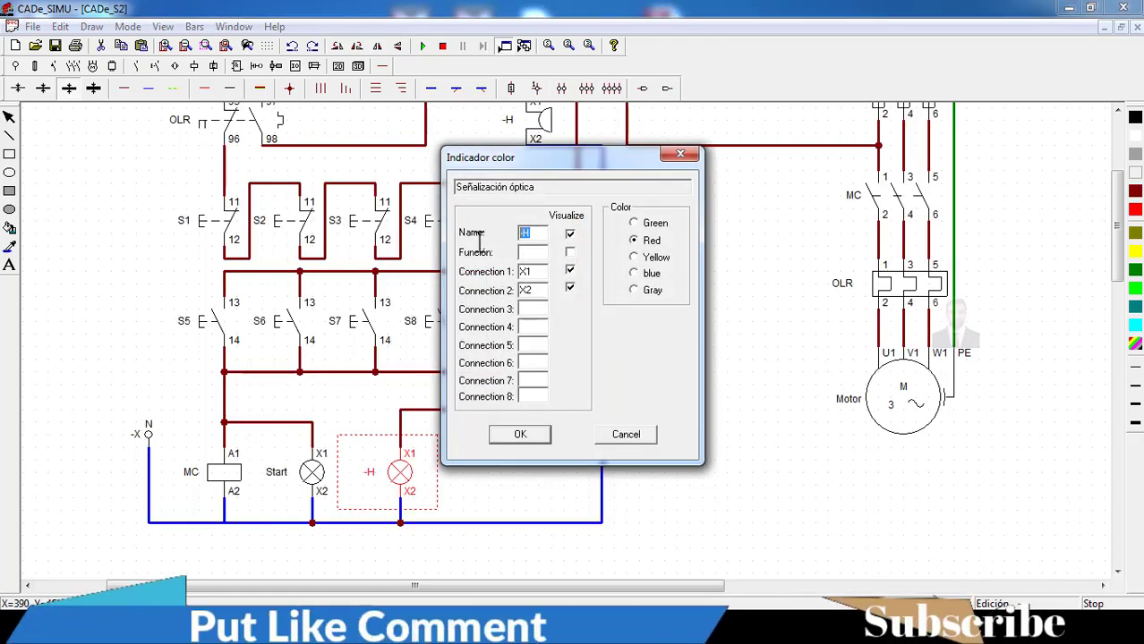
pyautogui.write('Stop')
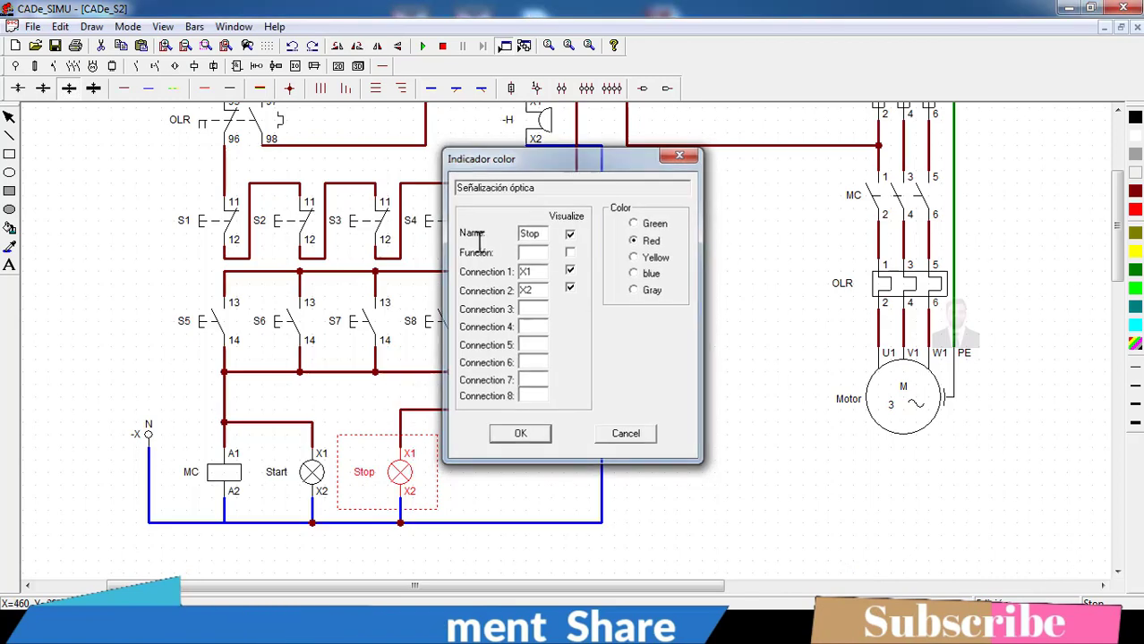
pyautogui.press('Return')
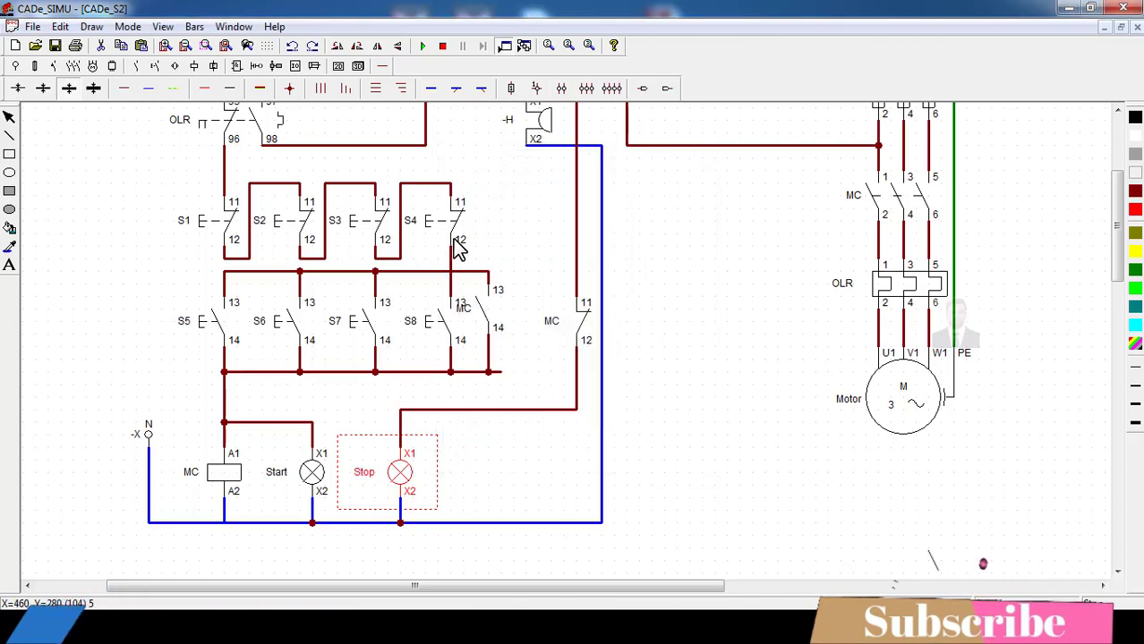
pyautogui.scroll(3, 461, 246)
pyautogui.doubleClick(530, 236)
pyautogui.write('Ala')
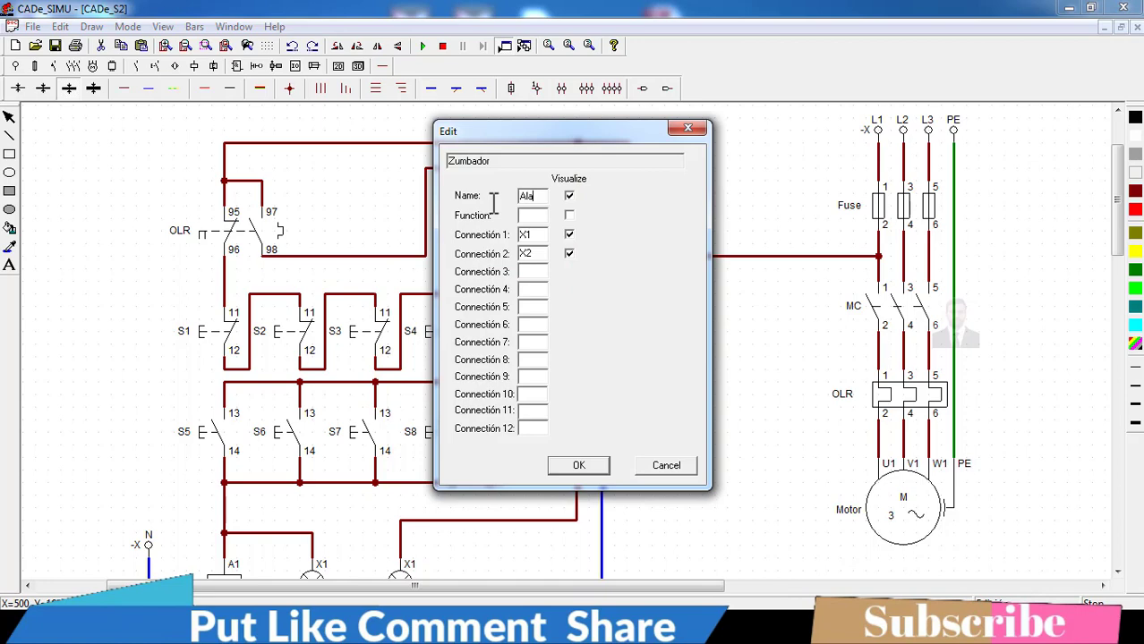
pyautogui.write('rm')
pyautogui.press('Return')
pyautogui.scroll(-3, 490, 203)
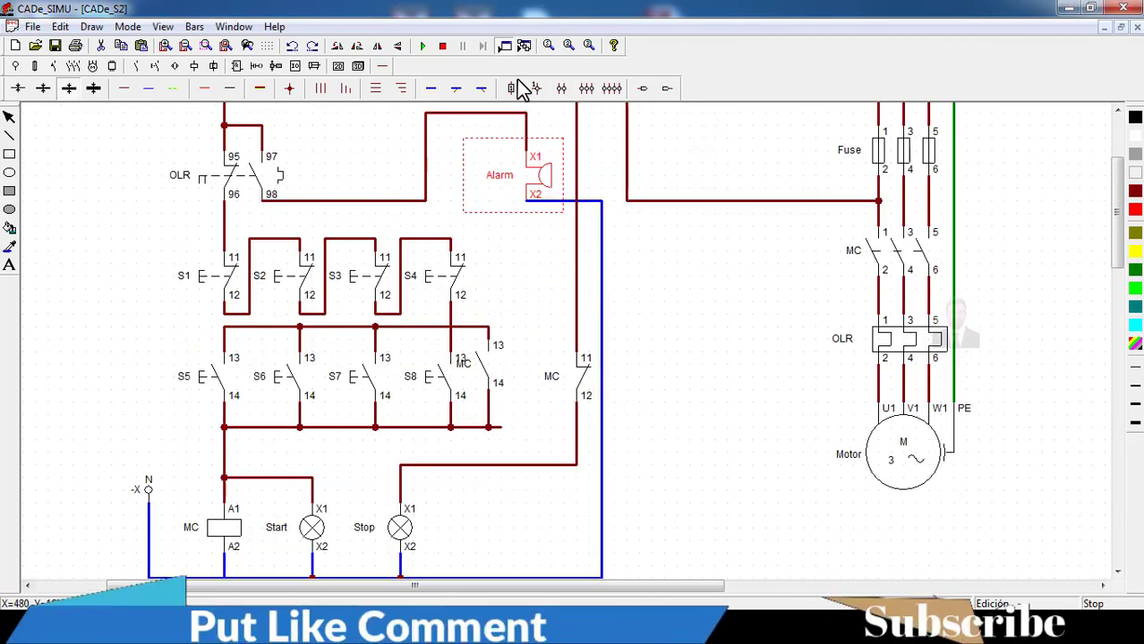
# Start the simulation, zoom out, and start then stop the motor with S5 and a stop button.
pyautogui.click(422, 45)
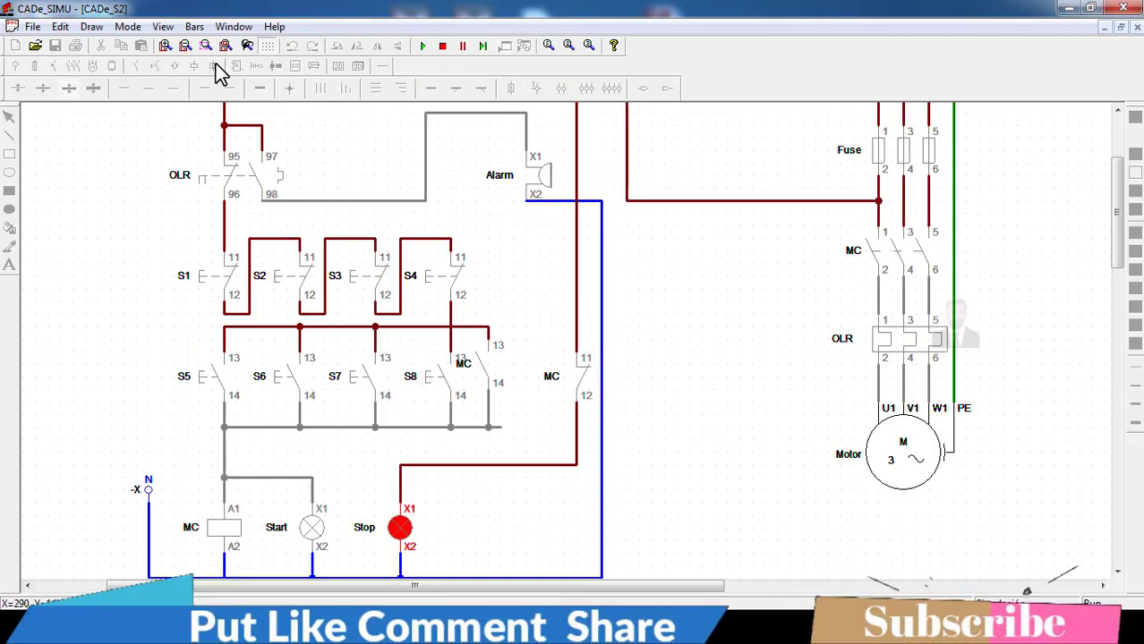
pyautogui.click(185, 45)
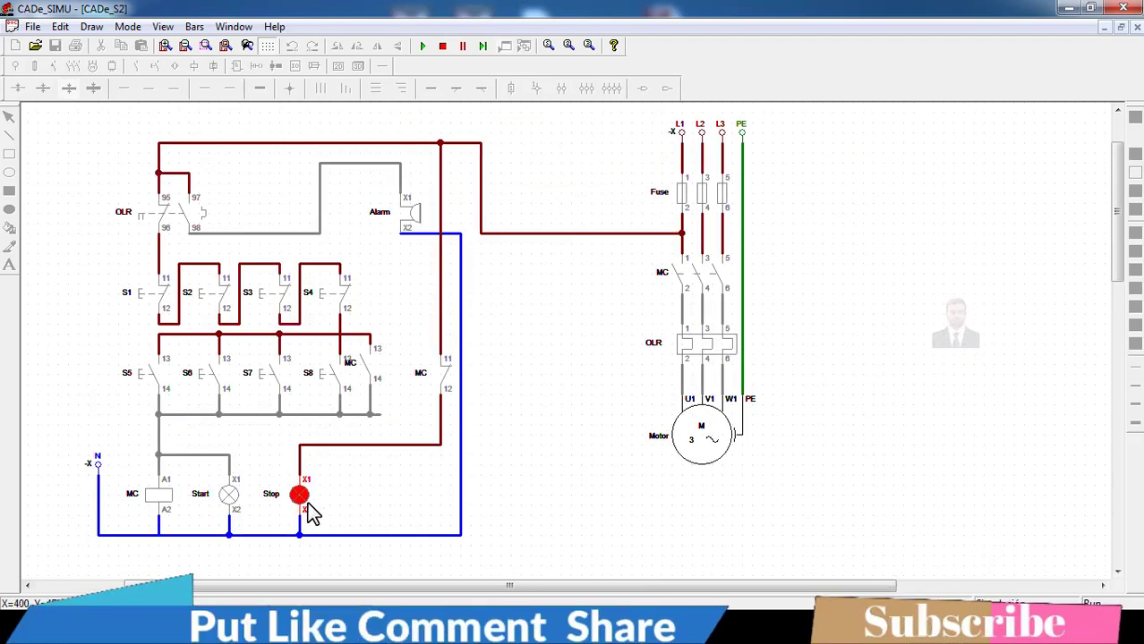
pyautogui.click(146, 371)
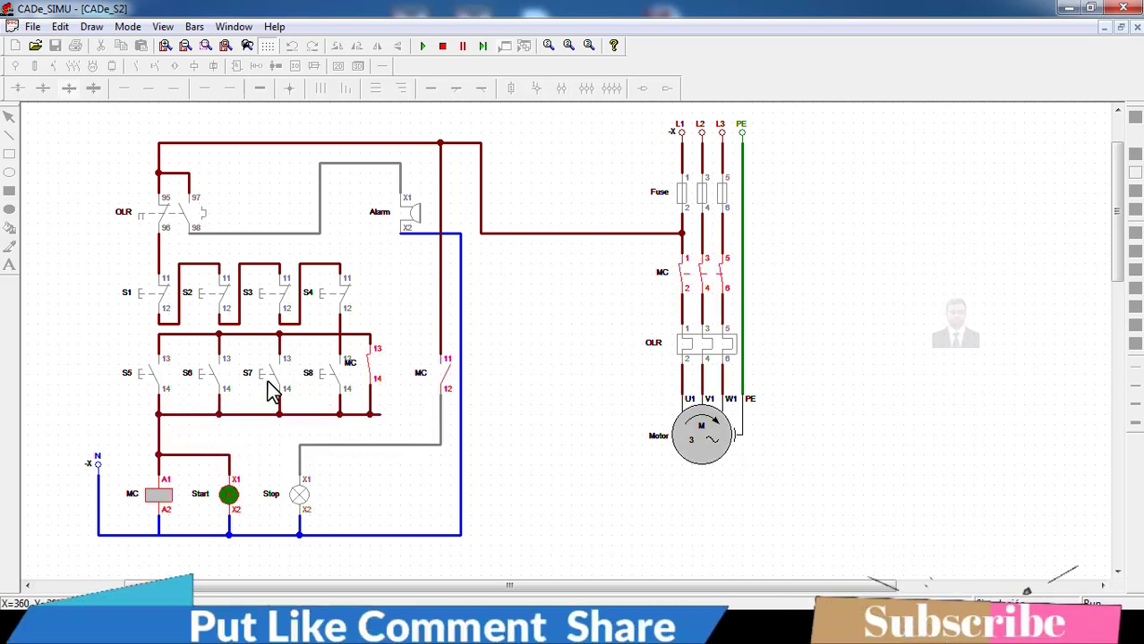
pyautogui.click(279, 301)
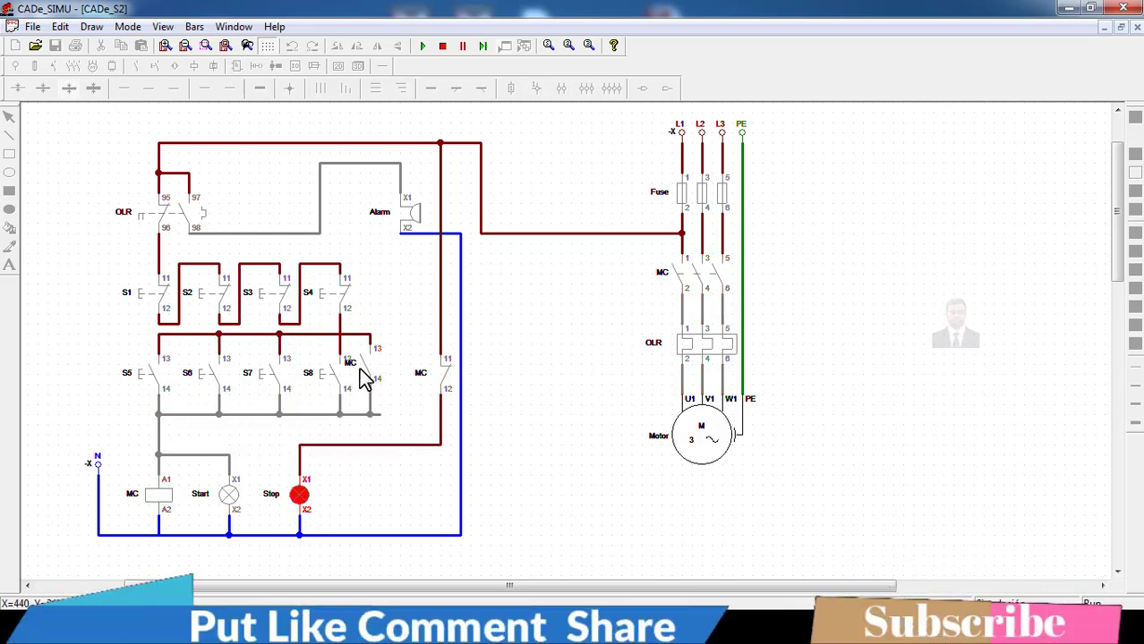
# Restart the motor, stop it with S4, restart it, then trip the overload to sound the alarm.
pyautogui.click(333, 386)
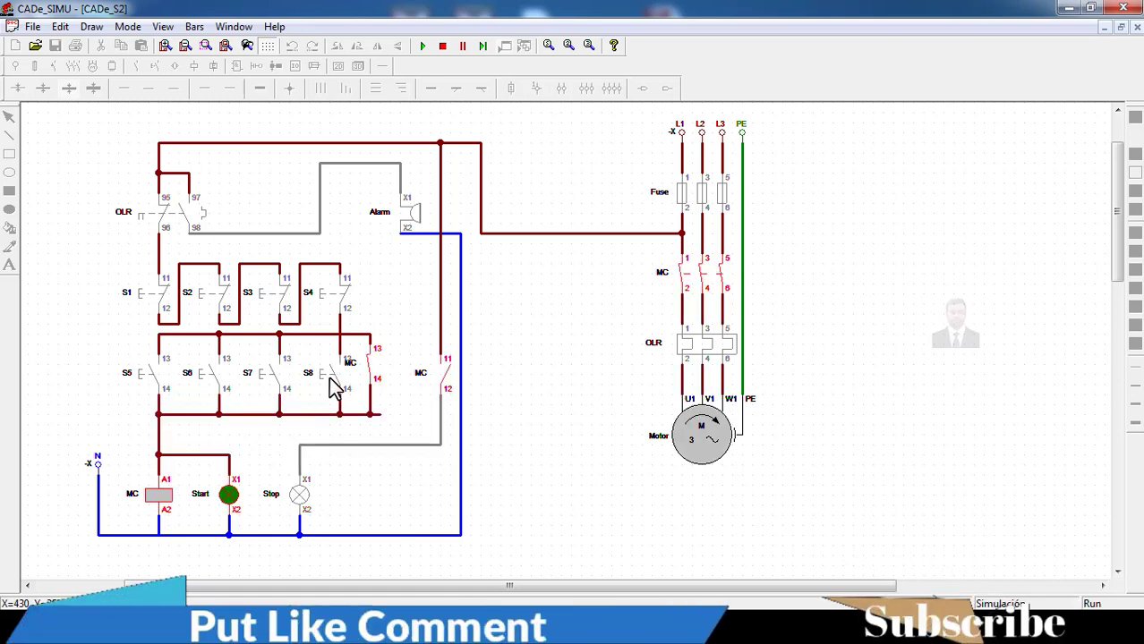
pyautogui.click(320, 301)
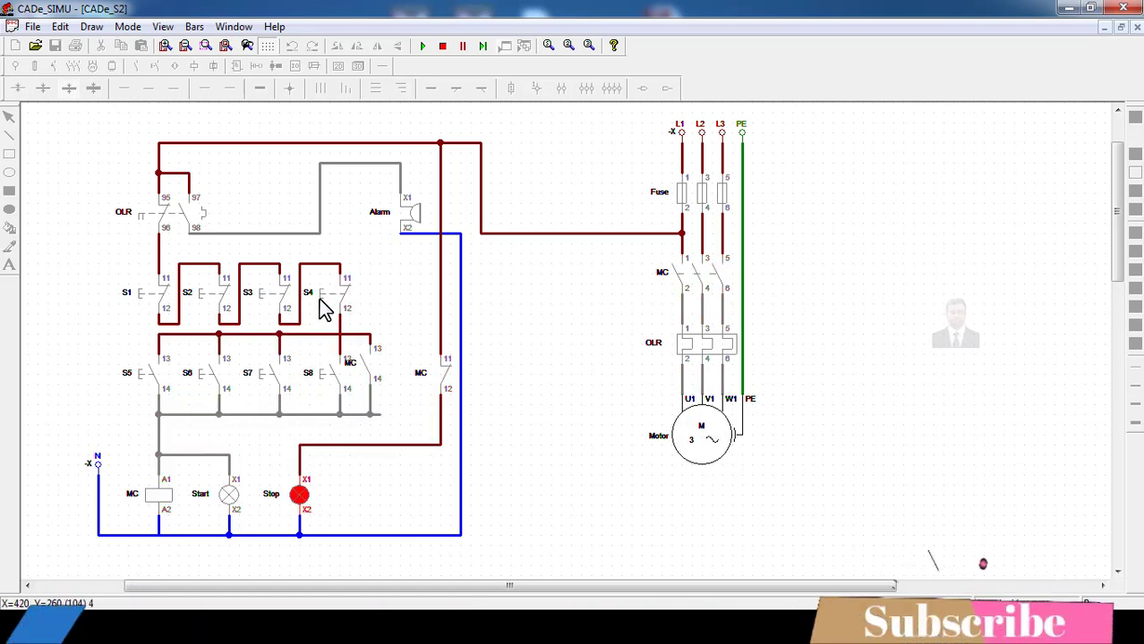
pyautogui.click(163, 387)
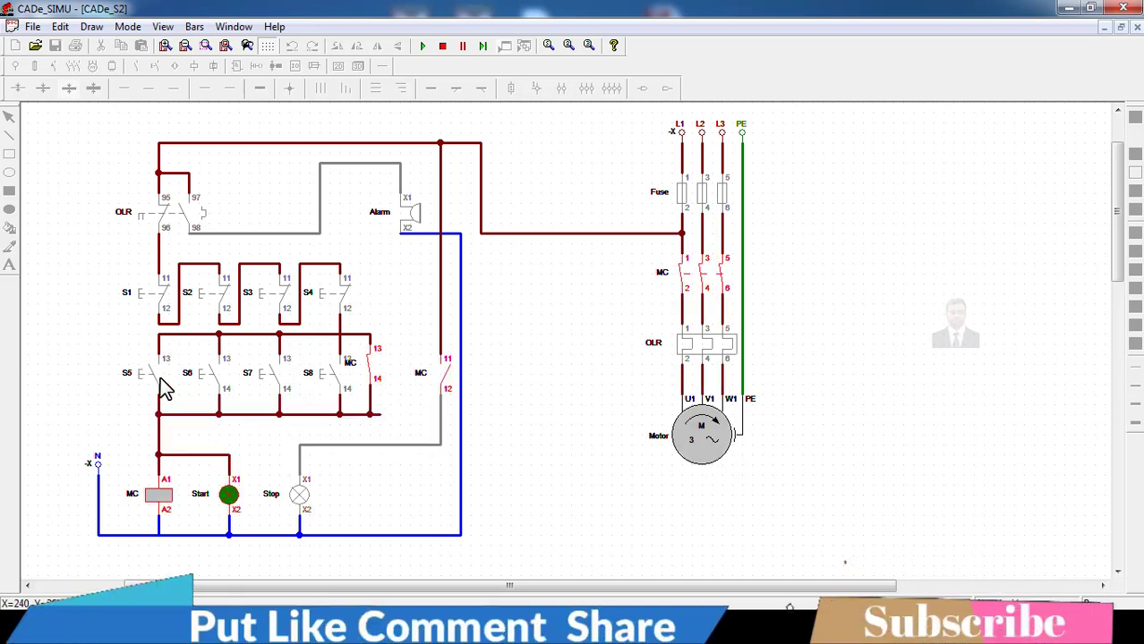
pyautogui.click(716, 354)
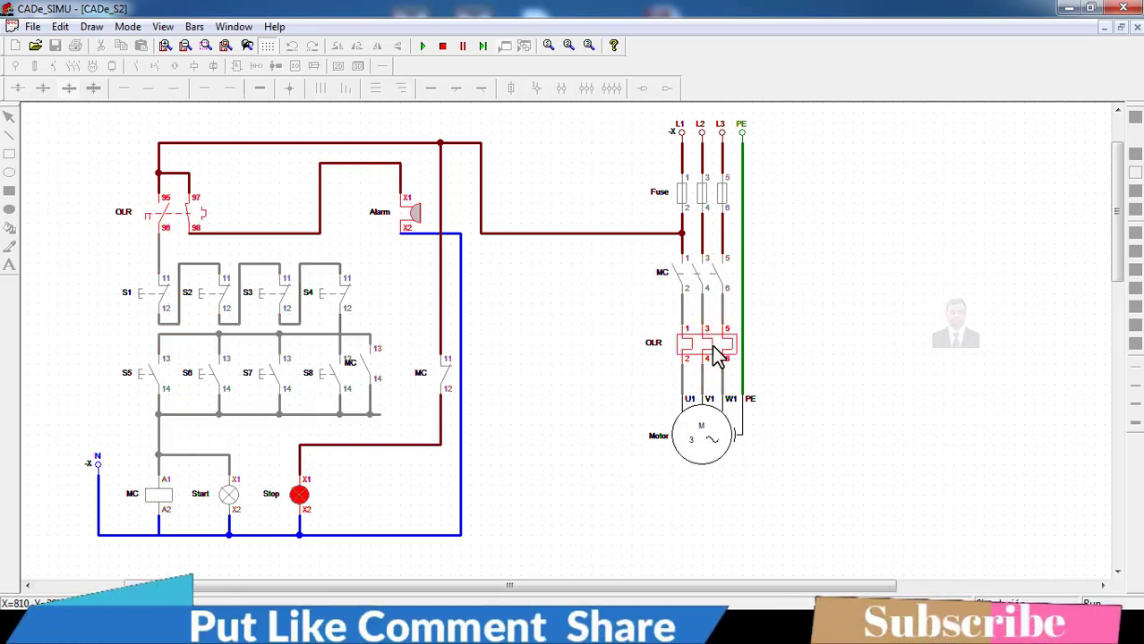